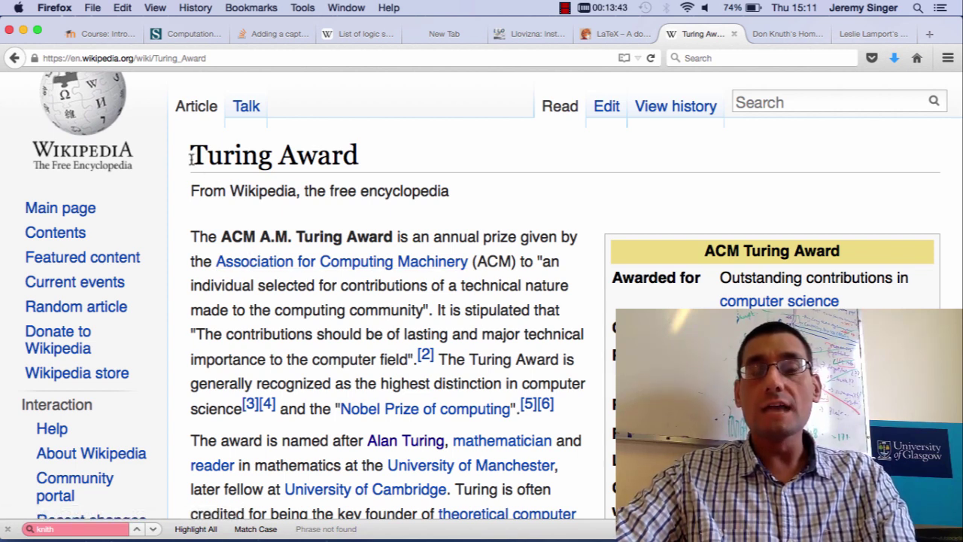
Scroll down the Turing Award article to the recipients table.
left_click_drag(190, 156, 355, 159)
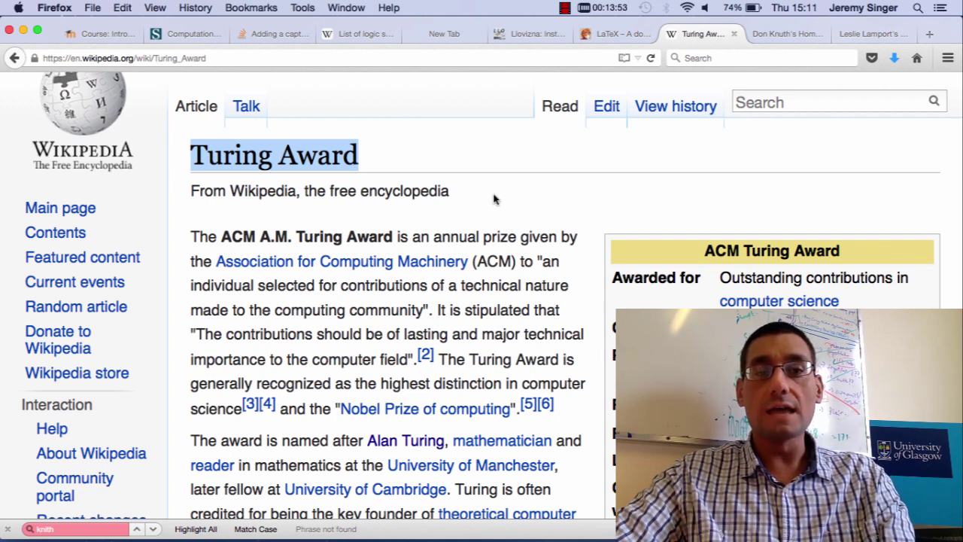
left_click(494, 198)
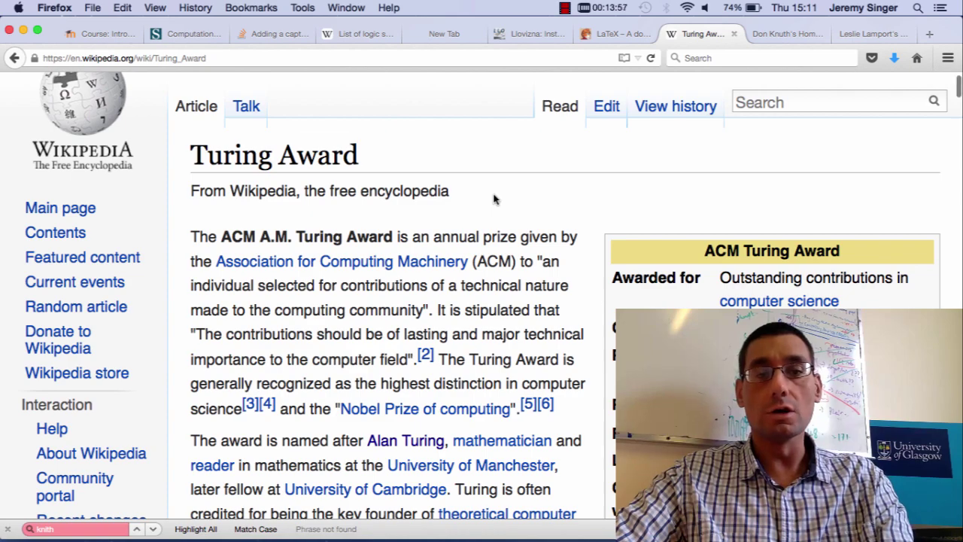
scroll(494, 199, "down", 2)
scroll(494, 199, "down", 15)
scroll(494, 199, "down", 13)
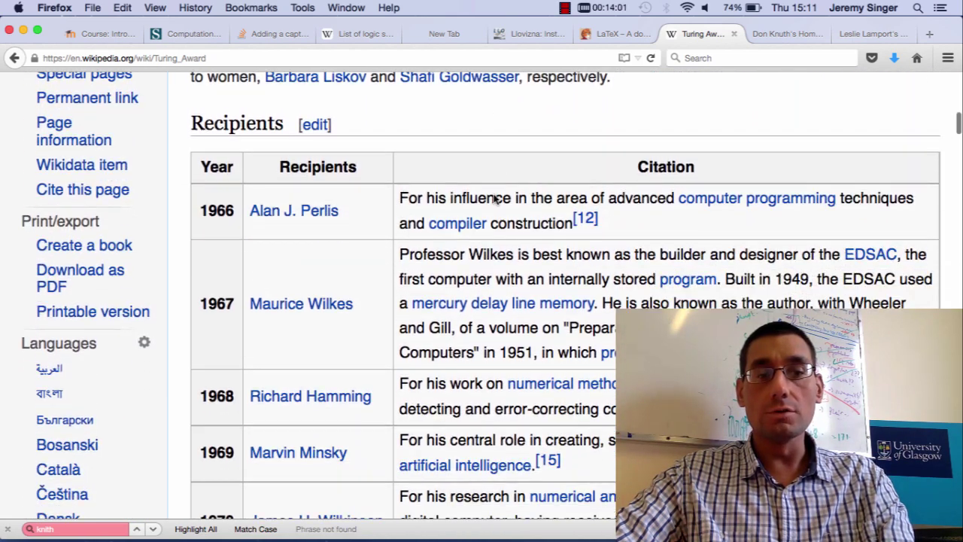
scroll(493, 194, "down", 7)
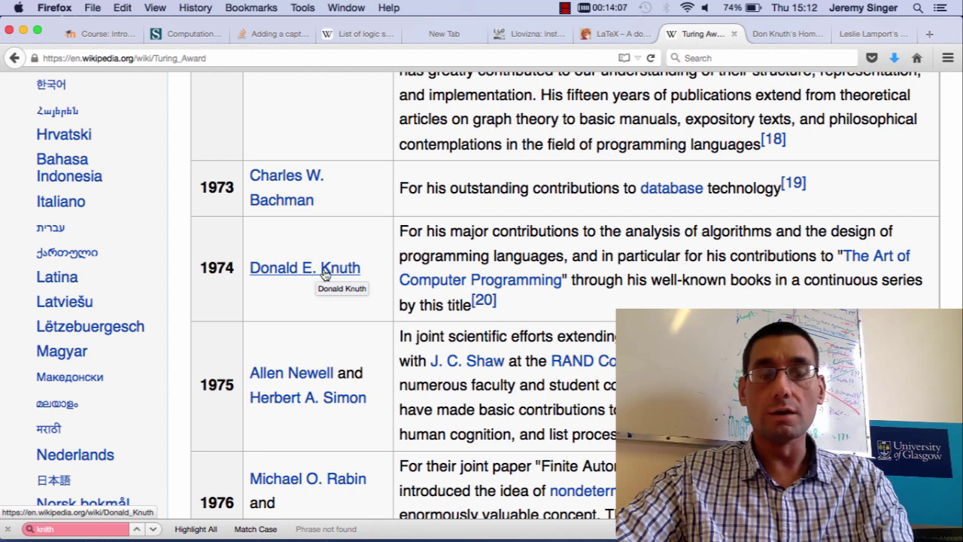
Glance at the 1974 recipient's home page, scroll the table further, then show the 2013 recipient's page.
left_click(783, 36)
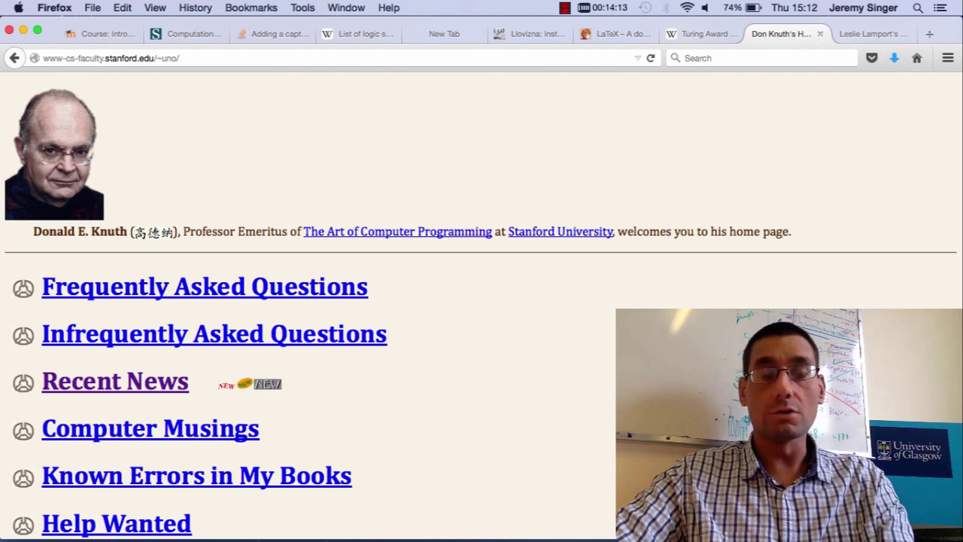
left_click(686, 35)
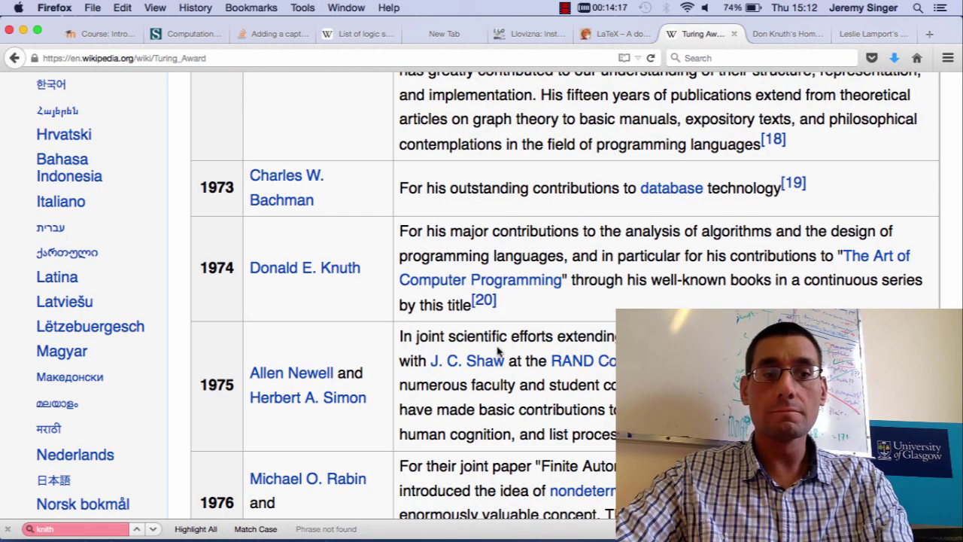
scroll(496, 346, "down", 15)
scroll(496, 347, "down", 20)
scroll(496, 346, "down", 10)
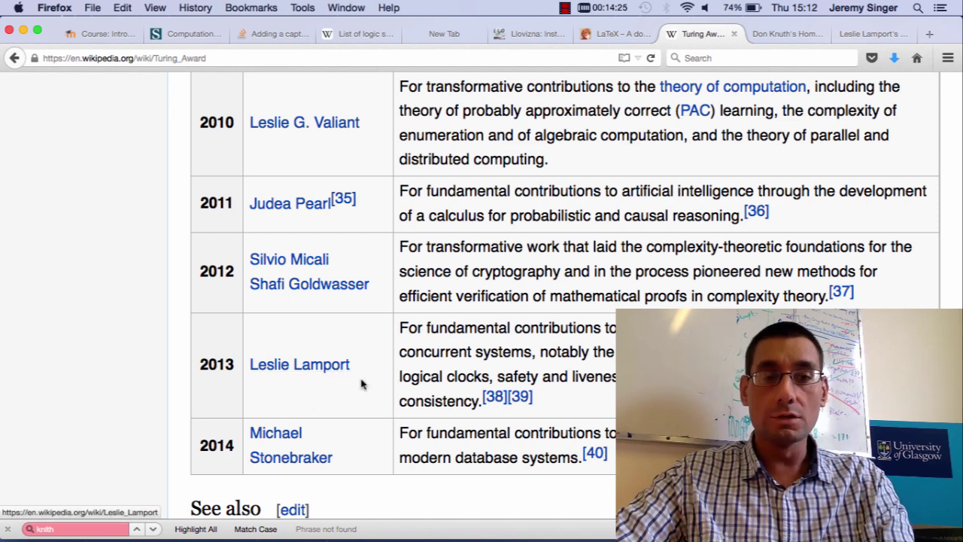
left_click(877, 39)
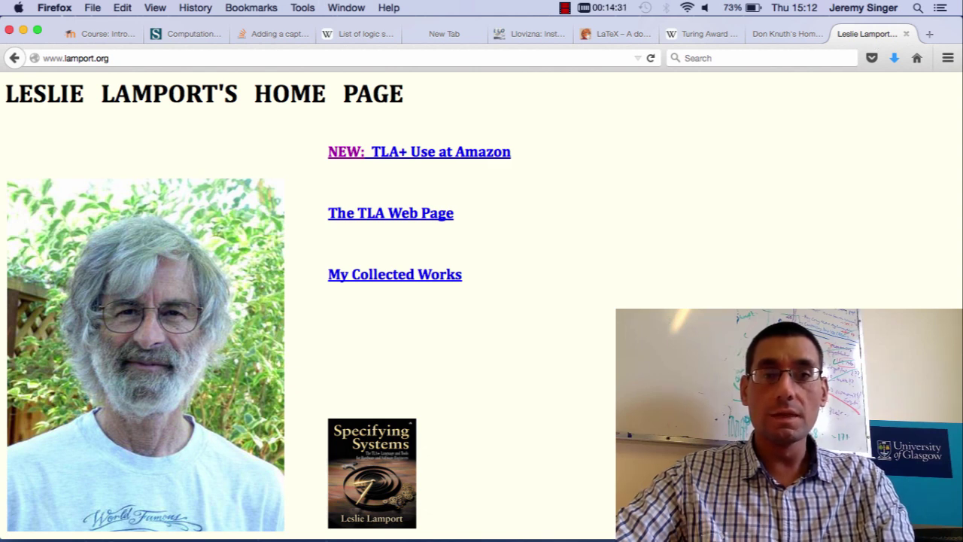
Flip back and forth between the 1974 and 2013 recipients' home pages.
left_click(796, 36)
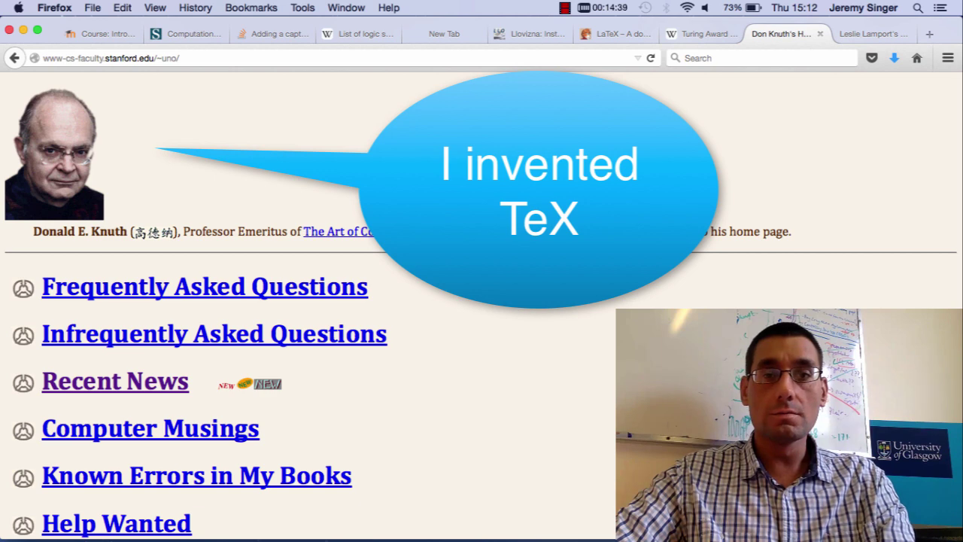
left_click(859, 34)
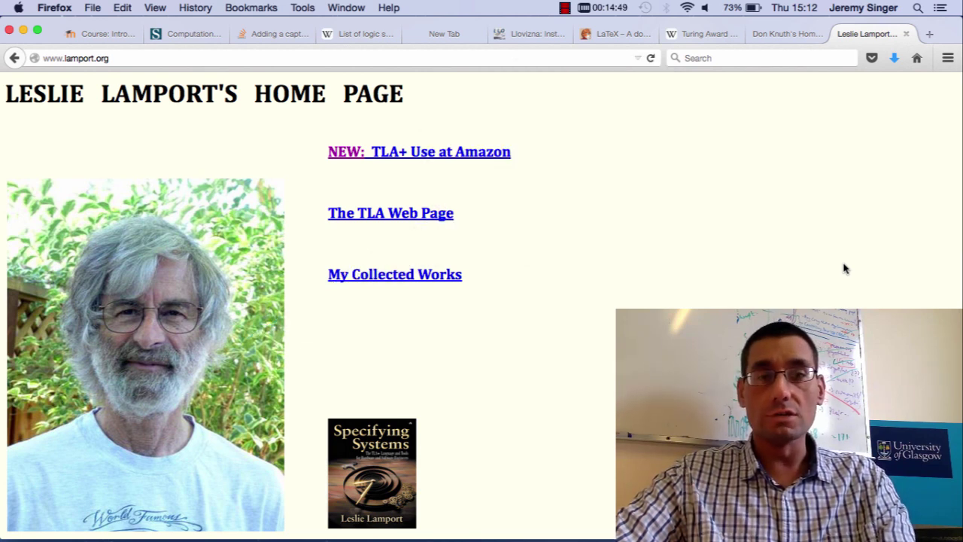
left_click(786, 32)
left_click(854, 38)
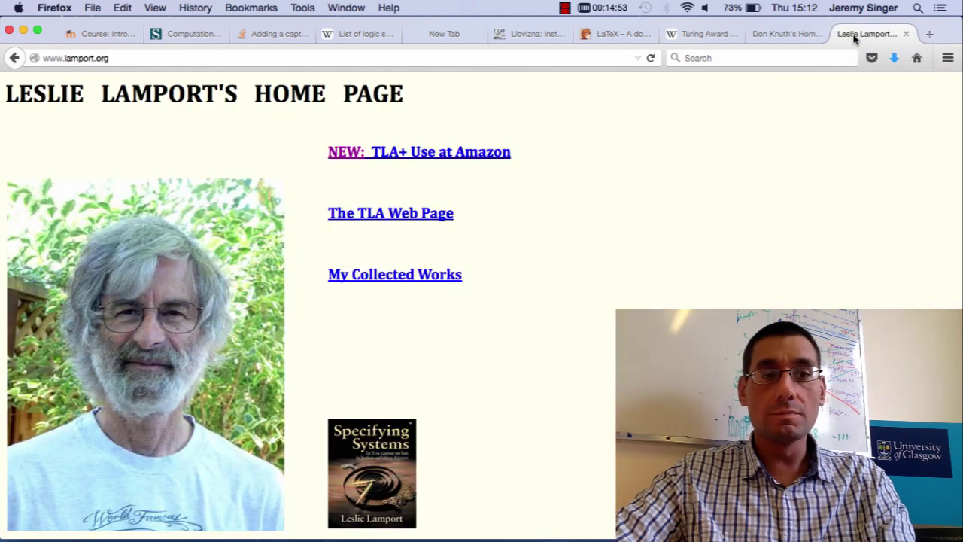
left_click(799, 38)
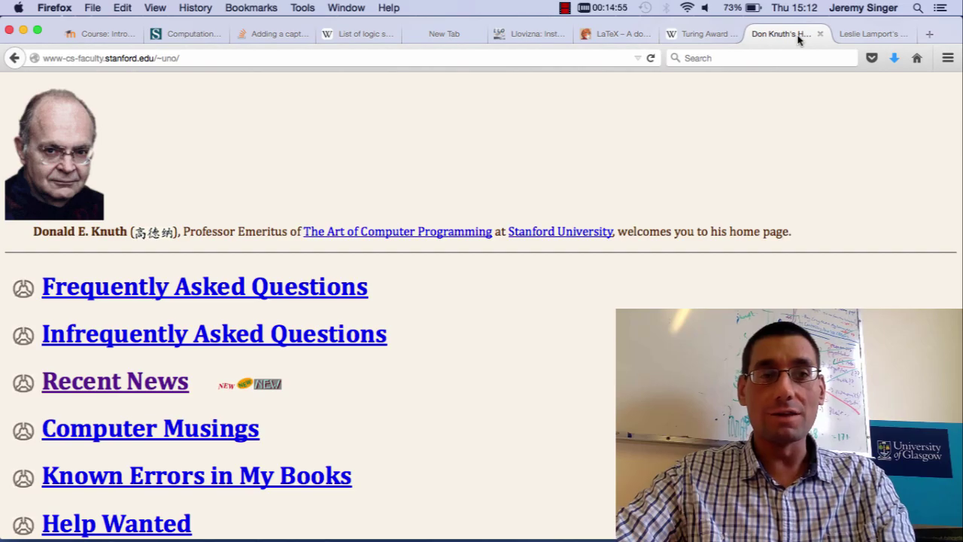
Return to the Turing Award article and scroll up to its introduction.
left_click(709, 33)
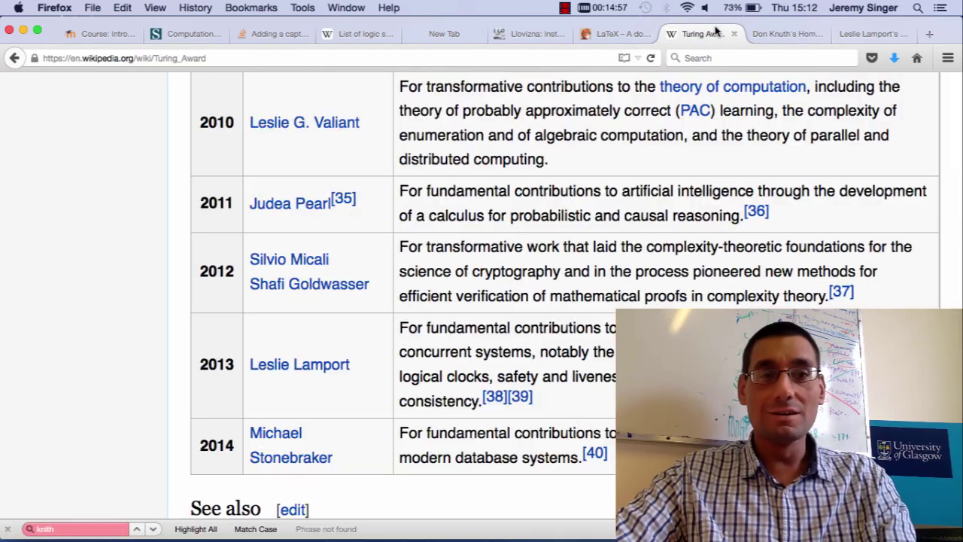
scroll(780, 172, "up", 1)
scroll(780, 172, "up", 20)
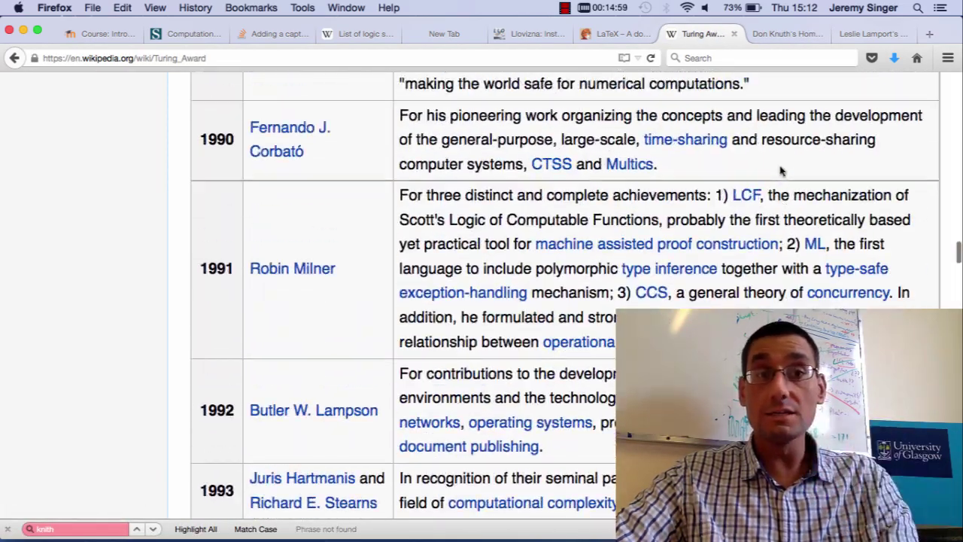
scroll(780, 172, "down", 1)
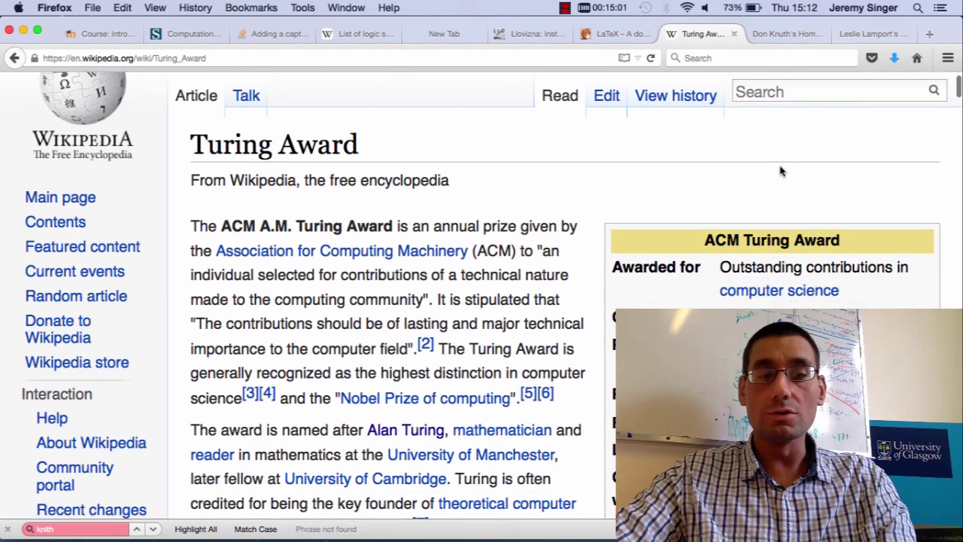
Bring the Terminal to the front and enter vim firstdoc.tex at the prompt.
key("super+Tab")
key("super+Tab")
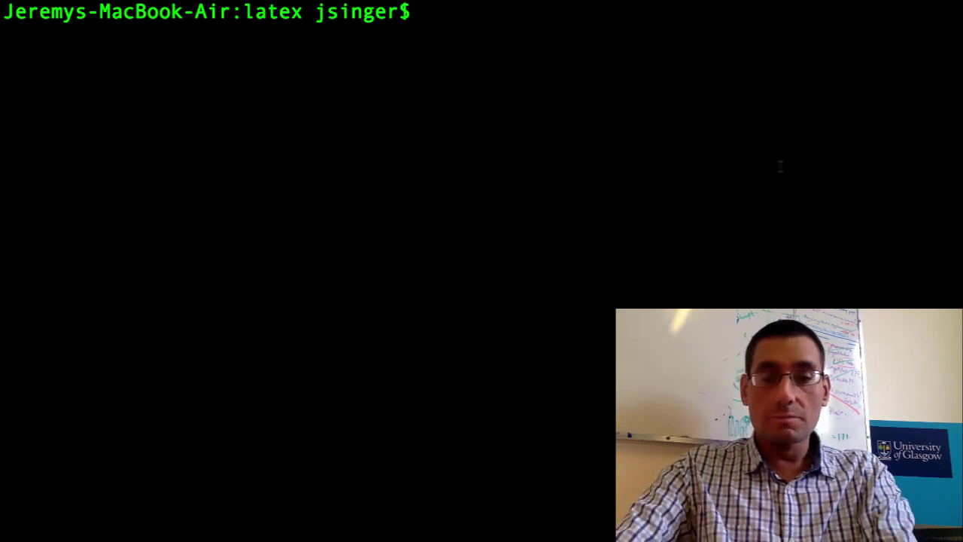
type("vim firstdoc.tex")
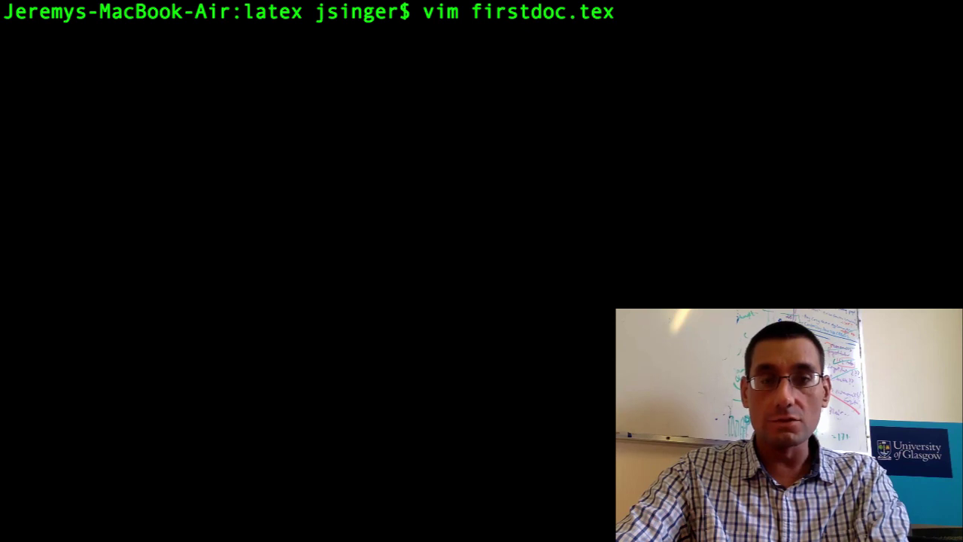
Open firstdoc.tex in vim and enter \documentclass{article}, \begin{document} and \end{document}.
key("Return")
type("i")
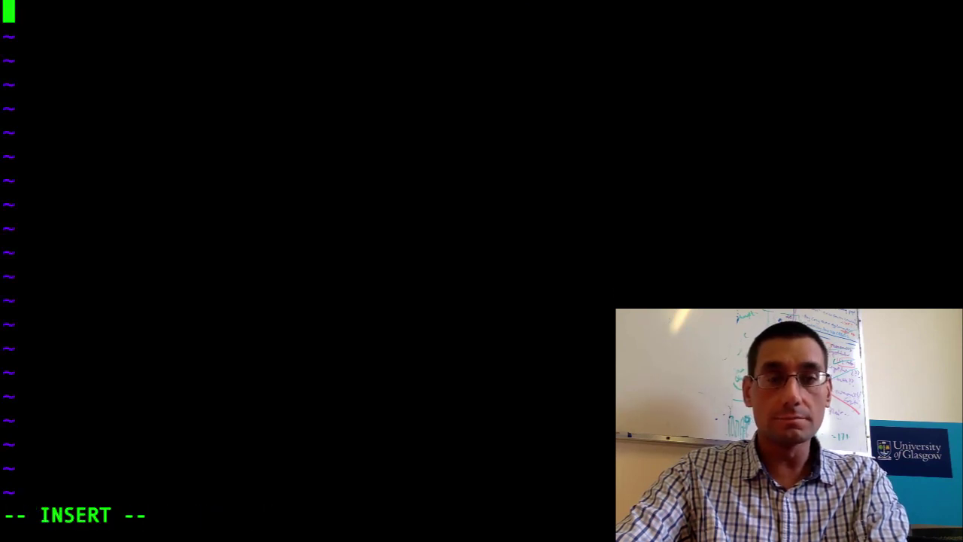
type("\\document")
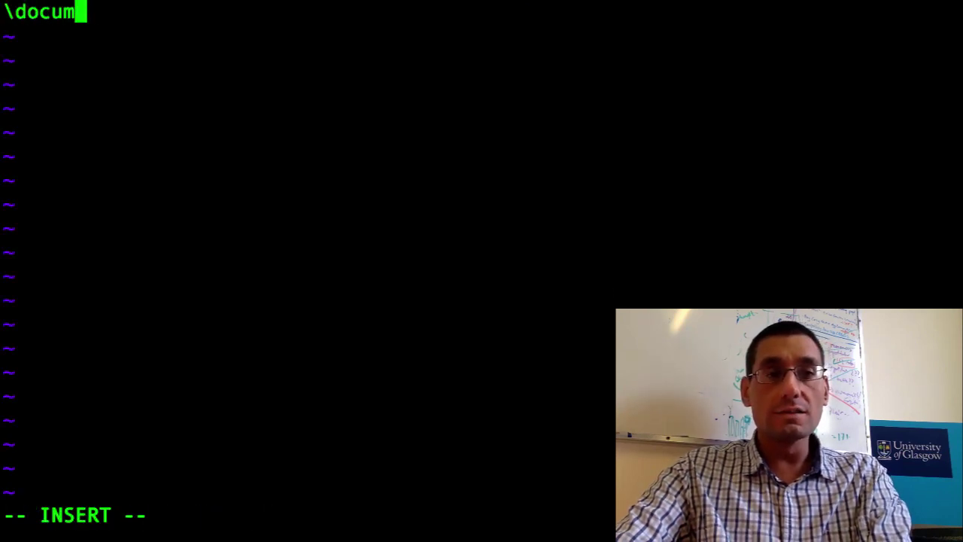
type("class{article")
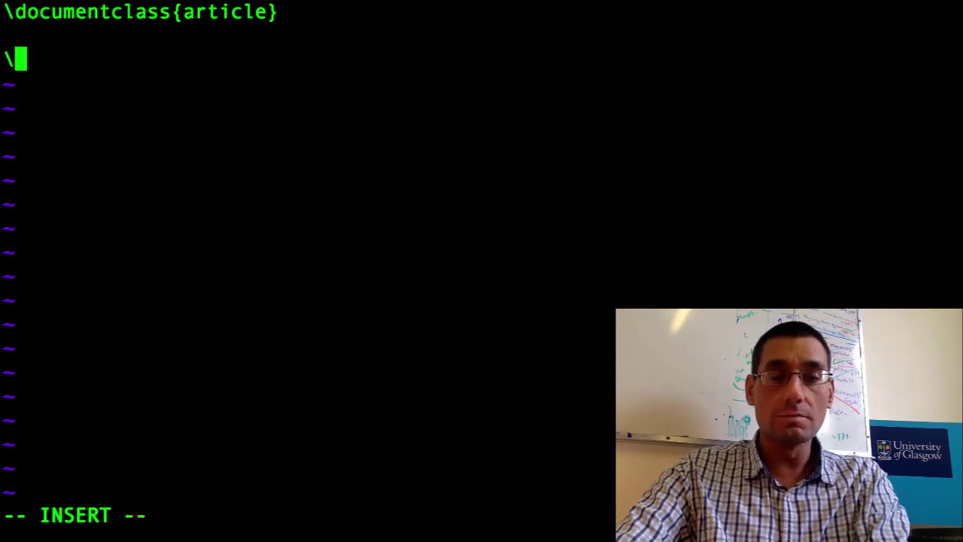
type("begin{doc")
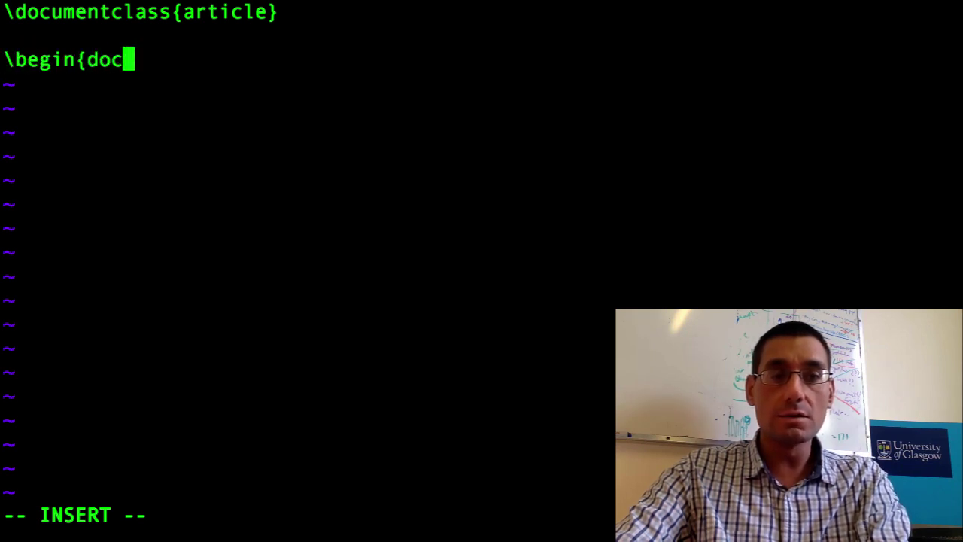
type("ument}")
key("Return")
key("Return")
key("Return")
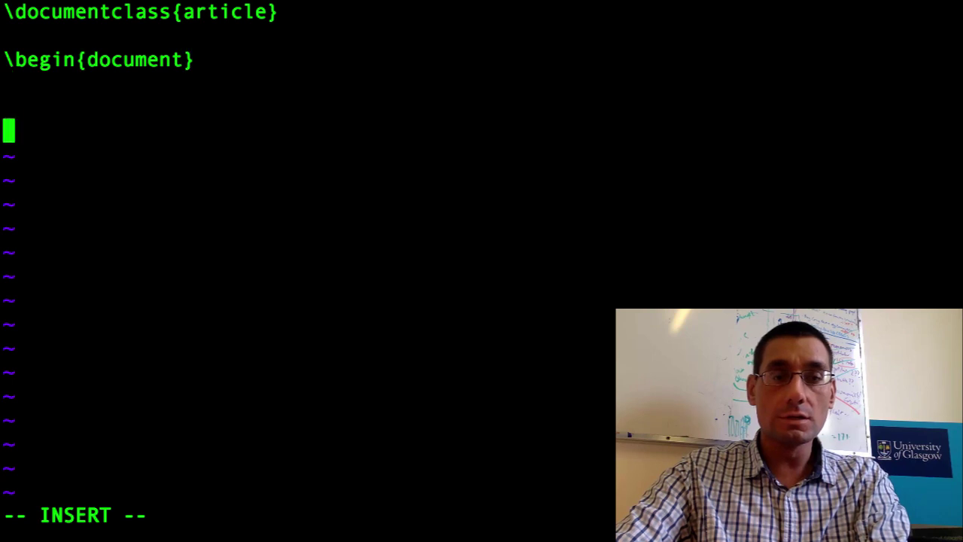
type("\\end{docume")
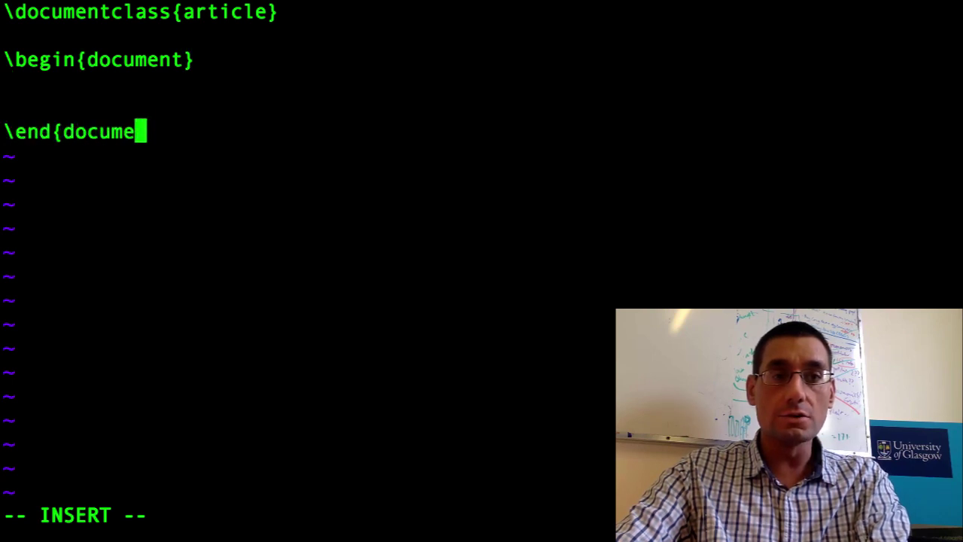
type("nt}")
Add 'This is my first LaTeX document.' to the document body, then save and quit with :wq.
key("Up")
key("Up")
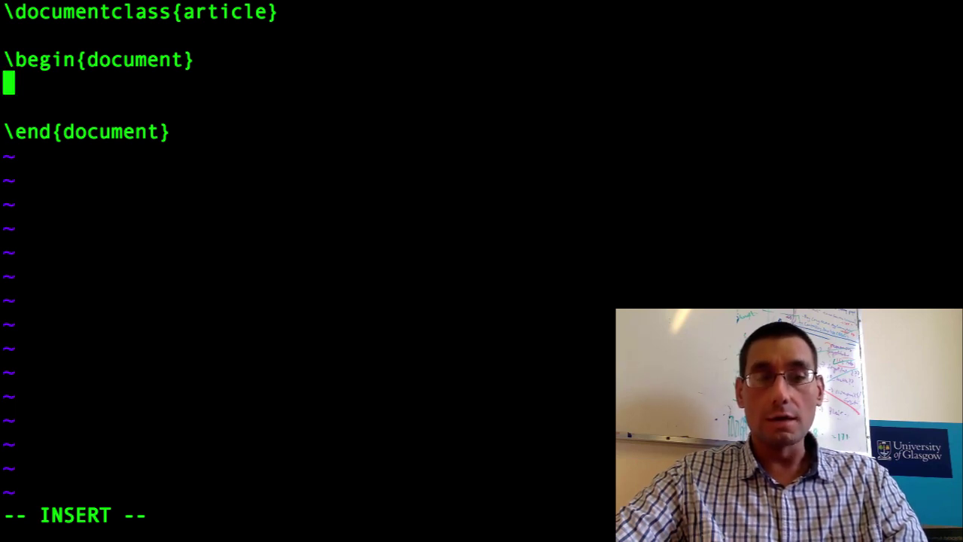
type("i")
key("BackSpace")
key("Return")
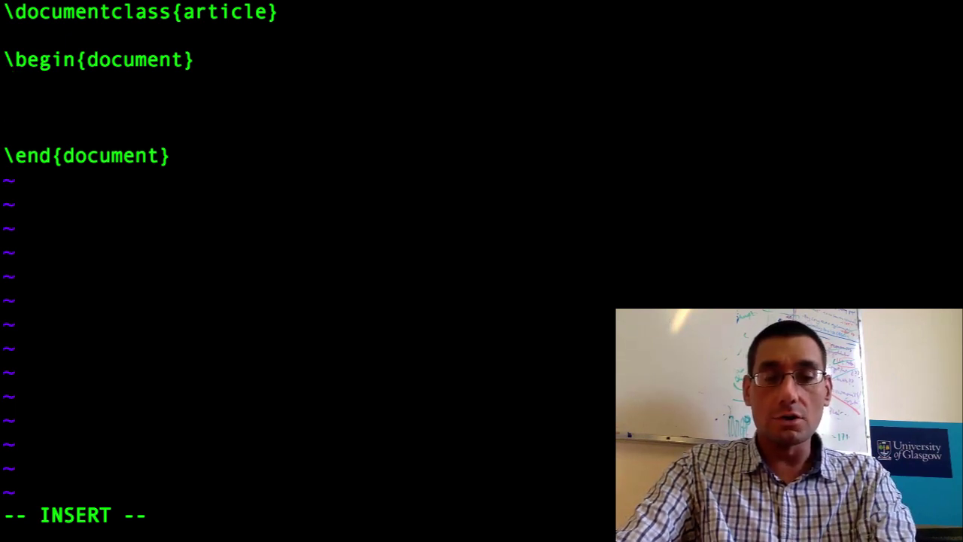
type("This is my firs")
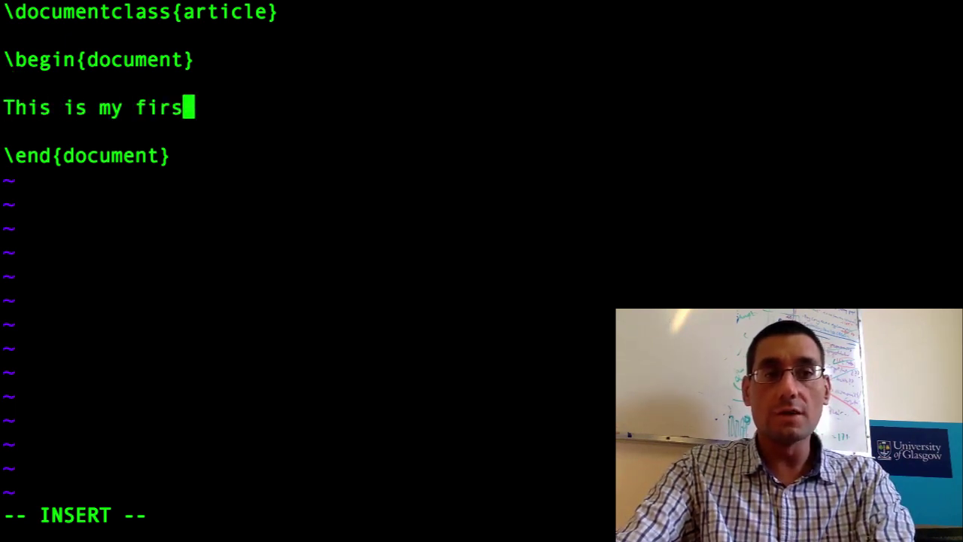
type("t LaTeX ")
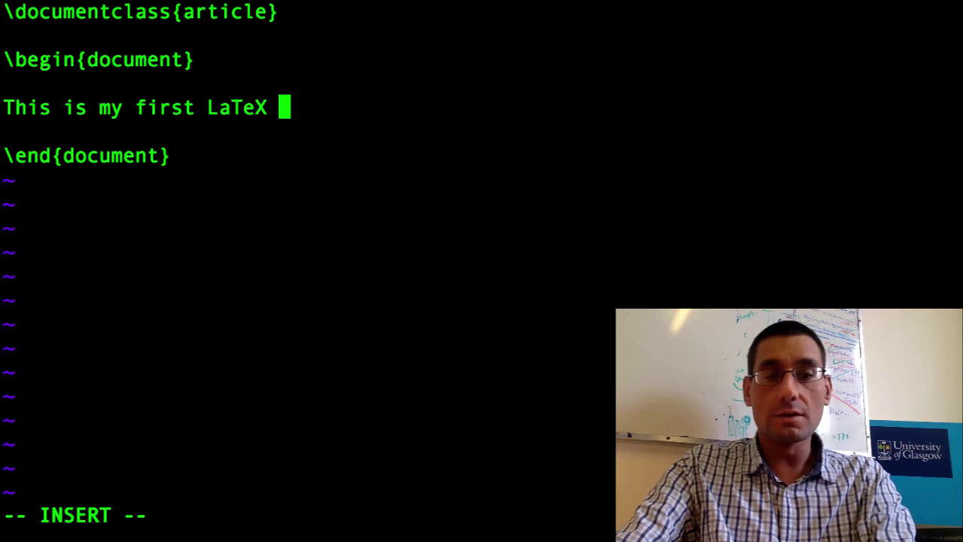
type("document.")
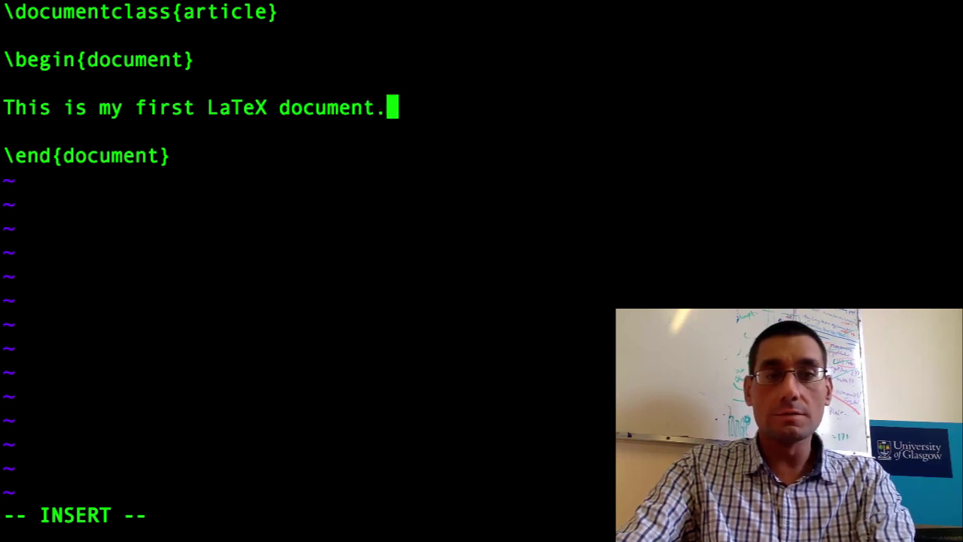
key("Escape")
type(":wq")
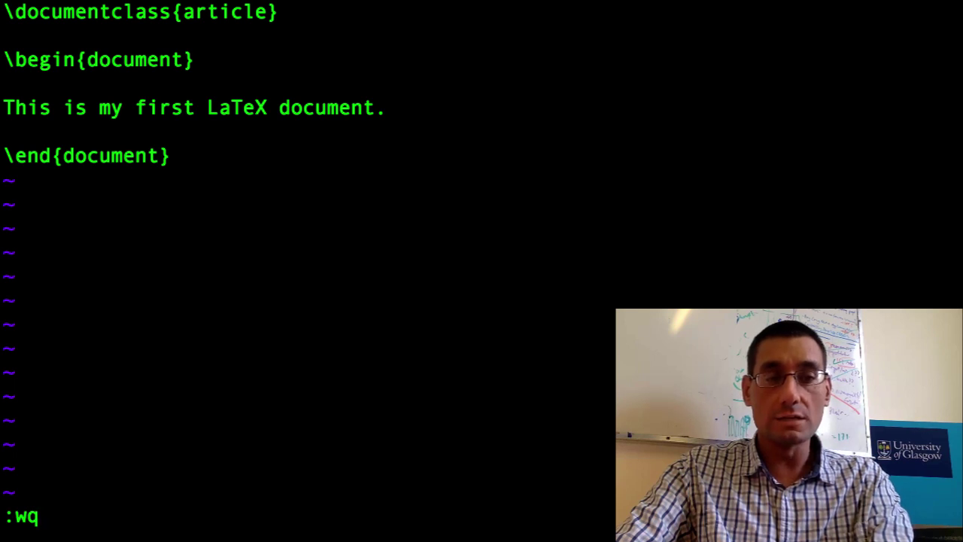
key("Return")
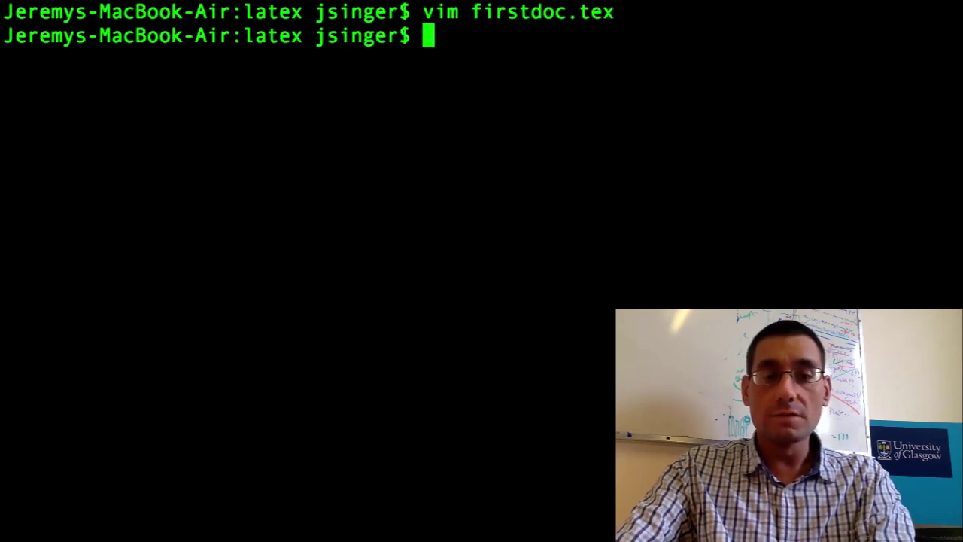
Compile firstdoc.tex with pdflatex and type the evince firstdoc.pdf viewer command.
type("pdflate")
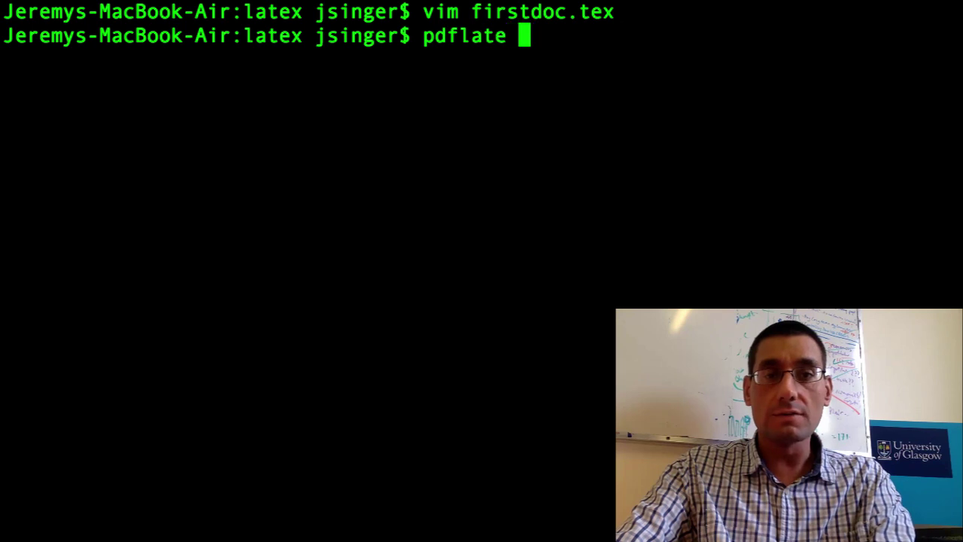
type("x fir")
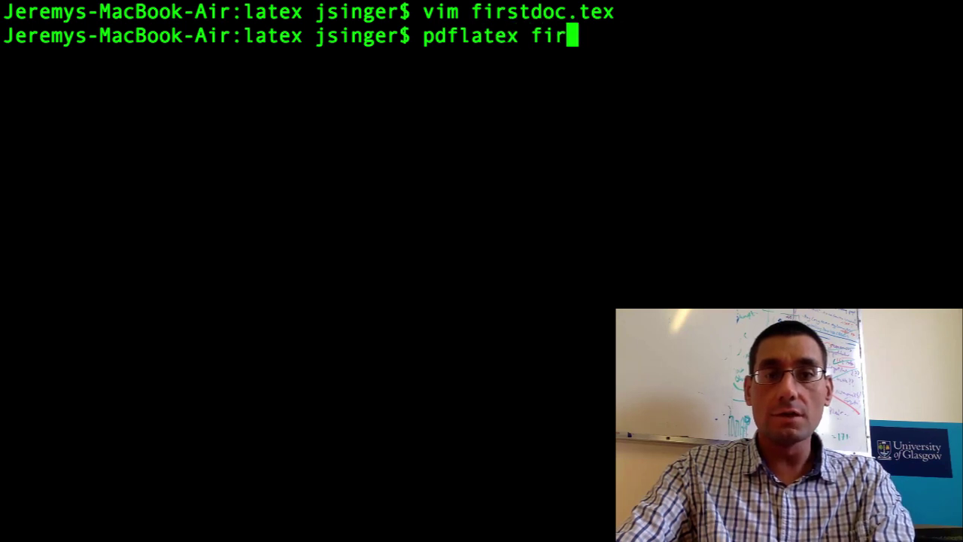
key("Tab")
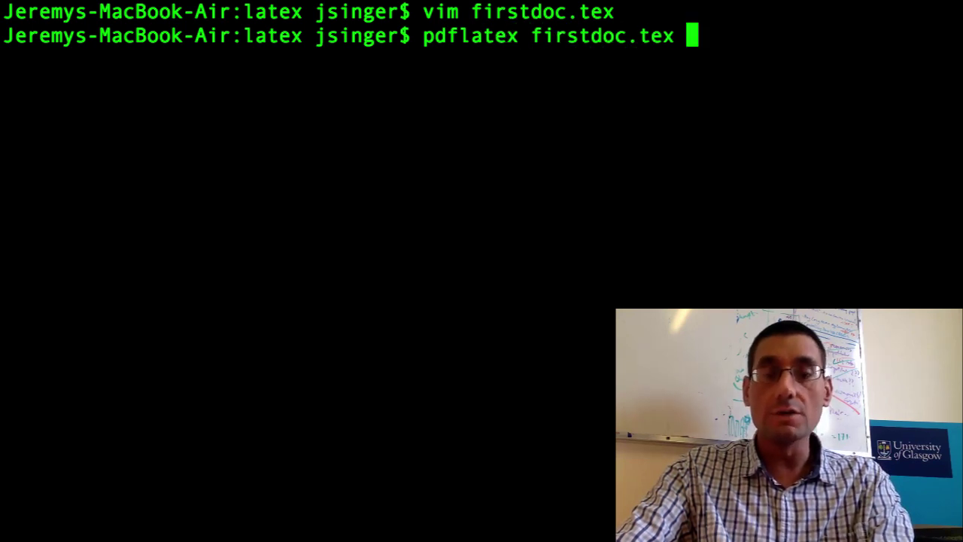
key("Return")
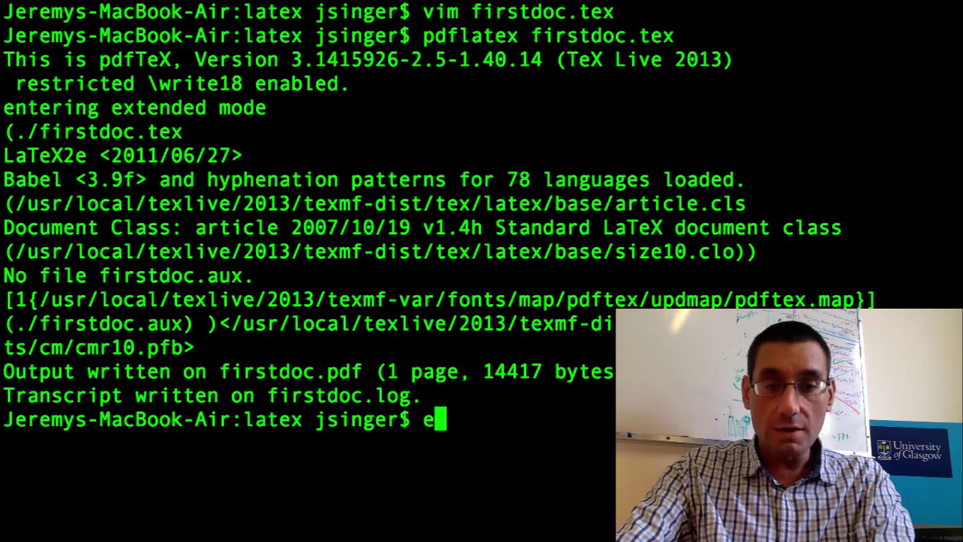
type("vi")
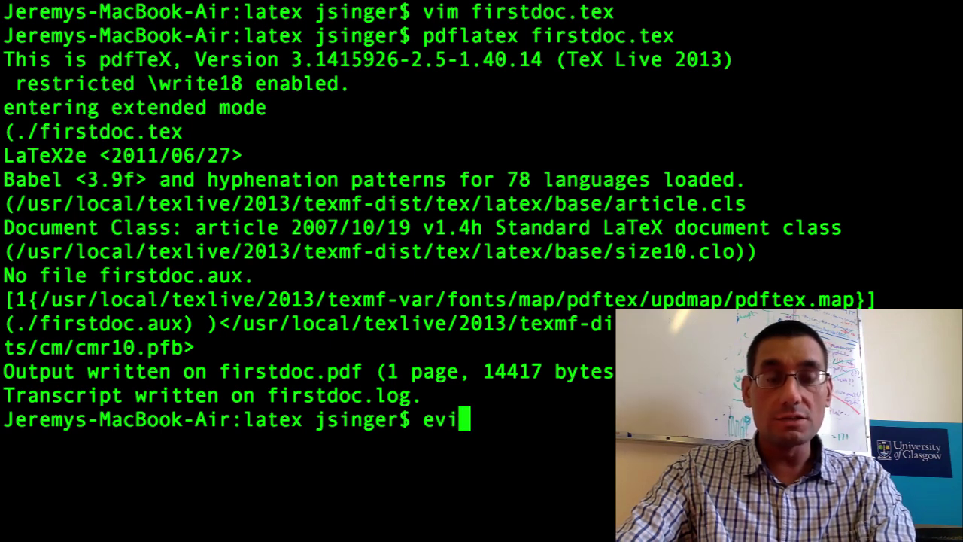
type("nce")
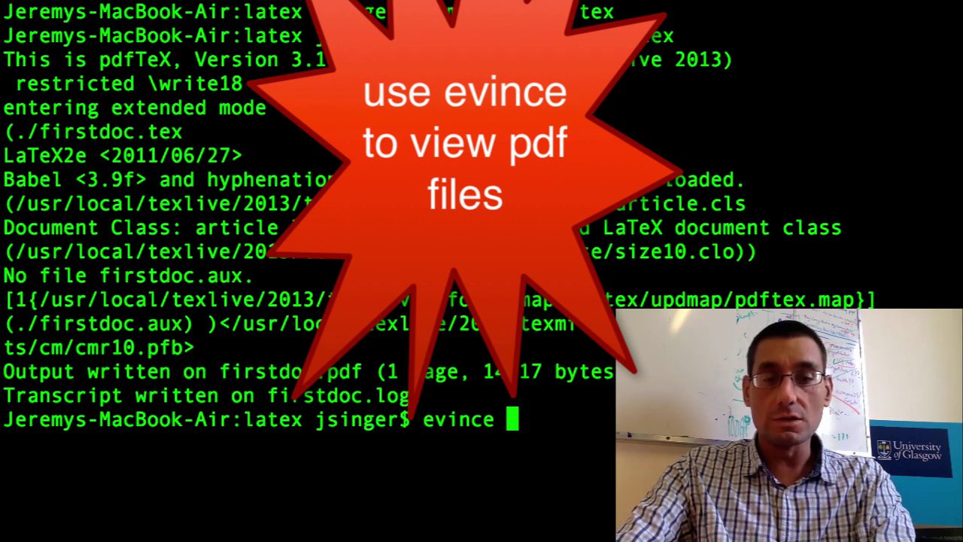
type(" firstdoc.")
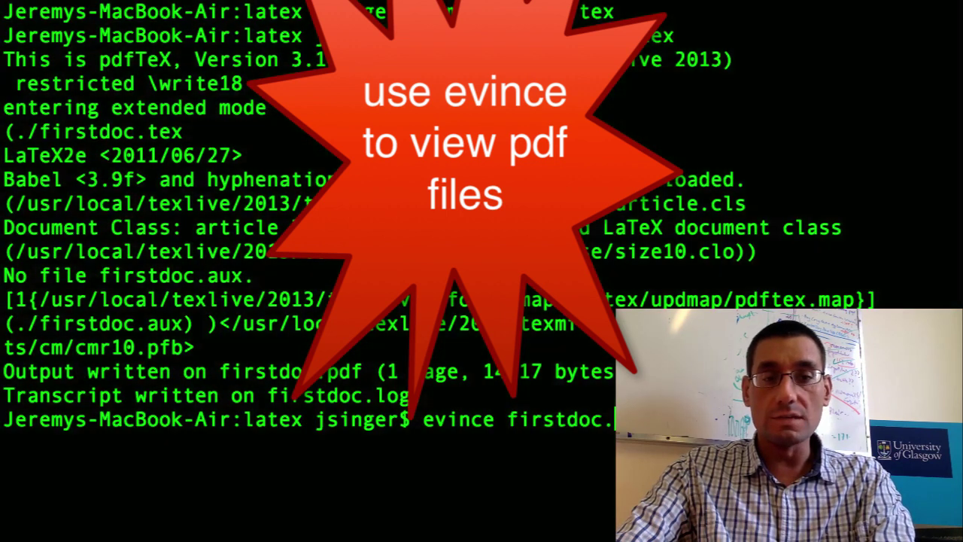
type("pdf &")
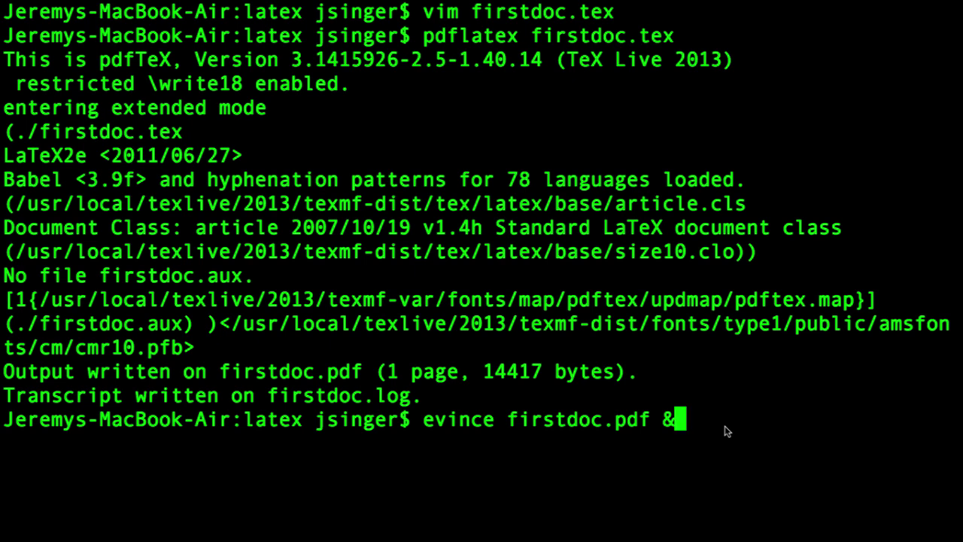
Open firstdoc.pdf in the viewer and stretch its window to the screen's right and bottom edges.
key("Return")
key("ctrl+Left")
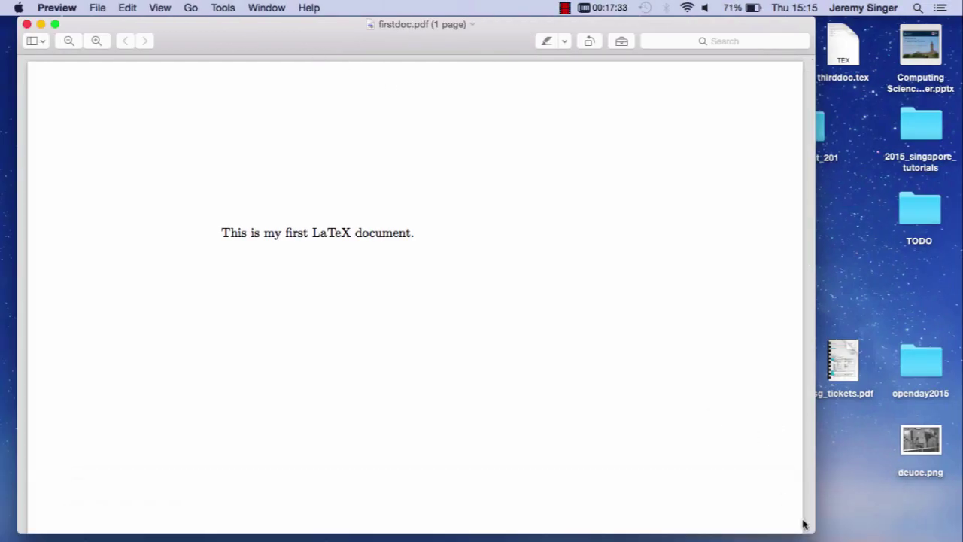
left_click_drag(816, 525, 960, 535)
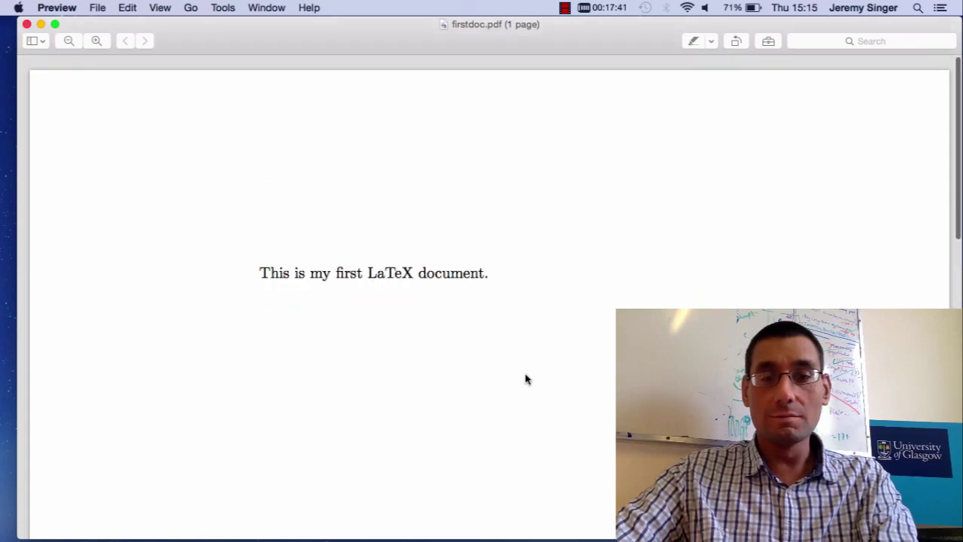
Switch desktops from the PDF viewer back to the Terminal.
key("ctrl+Right")
key("ctrl+Right")
key("ctrl+Right")
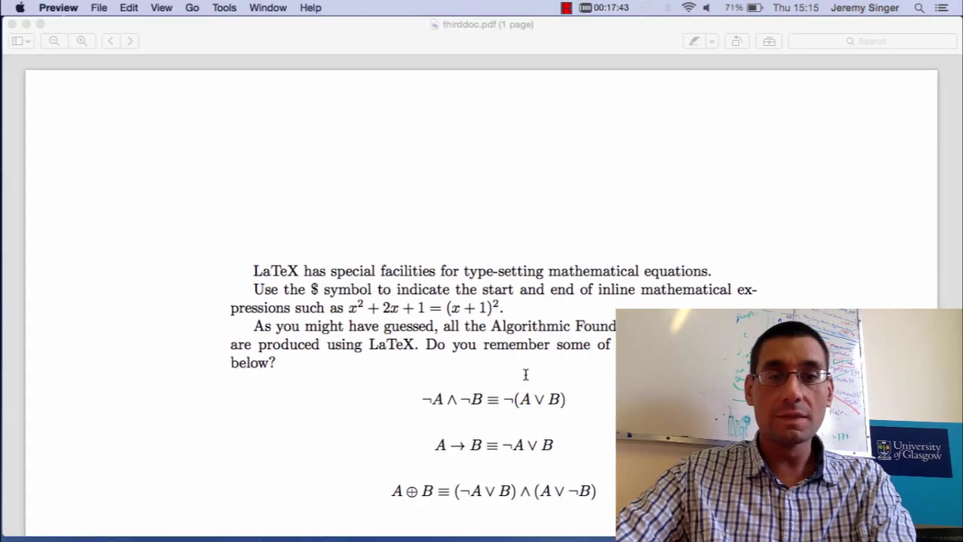
key("ctrl+Right")
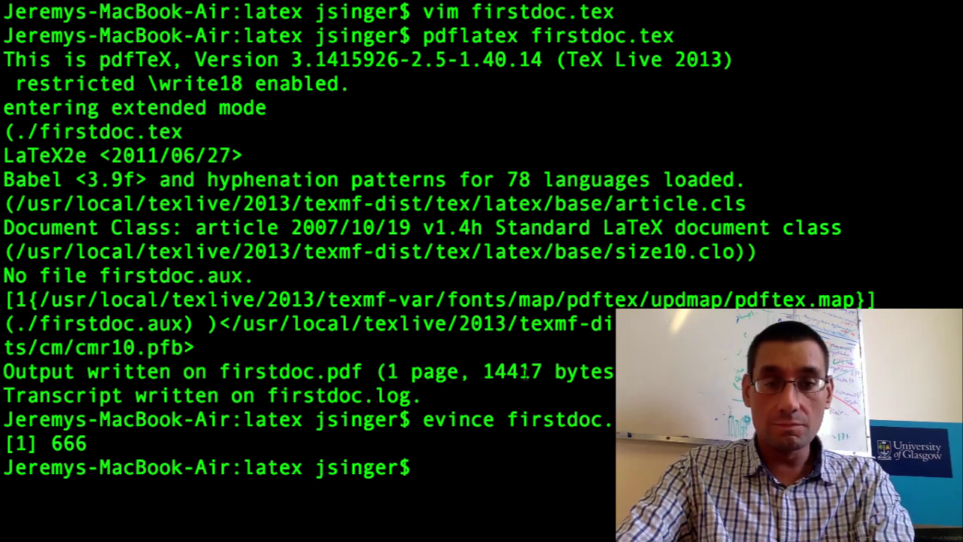
Reopen firstdoc.tex in vim and enable syntax highlighting with :syntax on.
type("vim f")
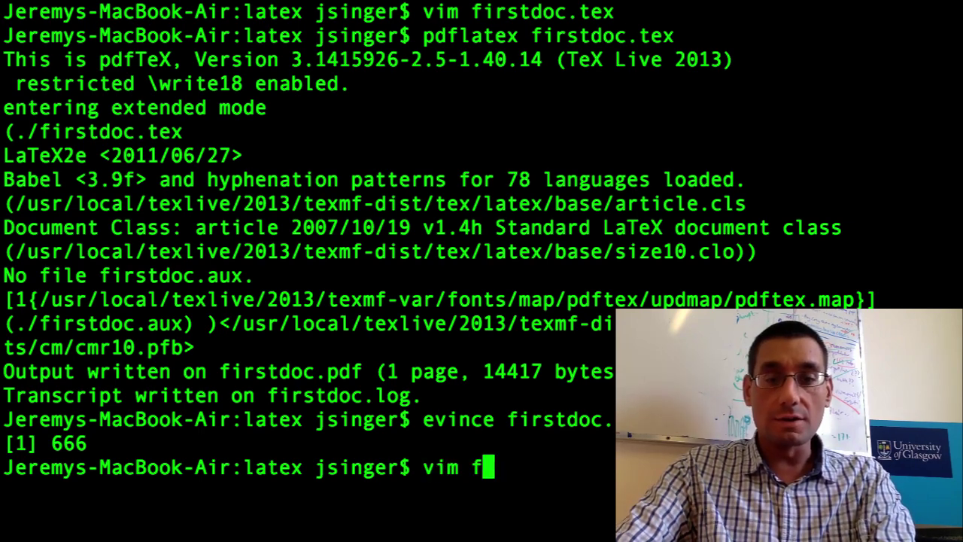
type("irstdoc.tex")
key("Return")
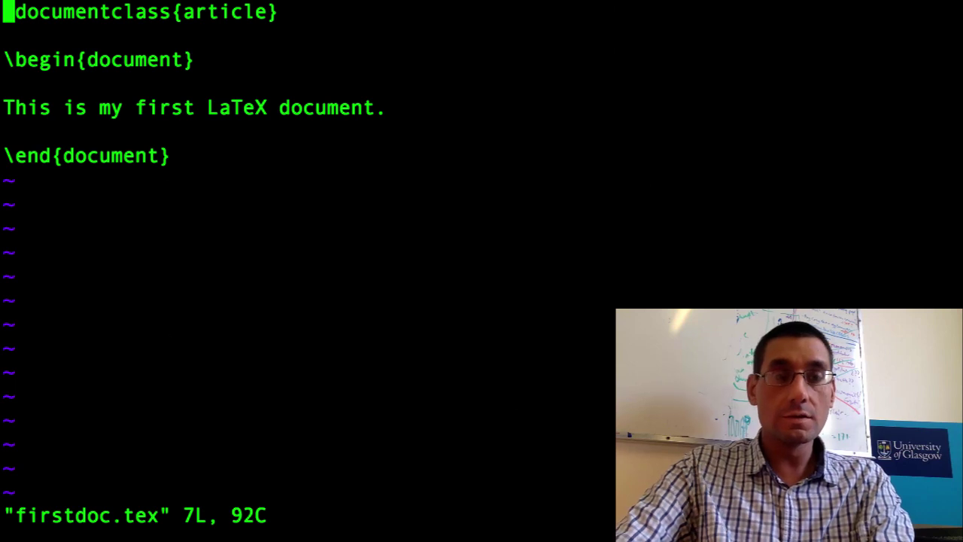
type(":sy")
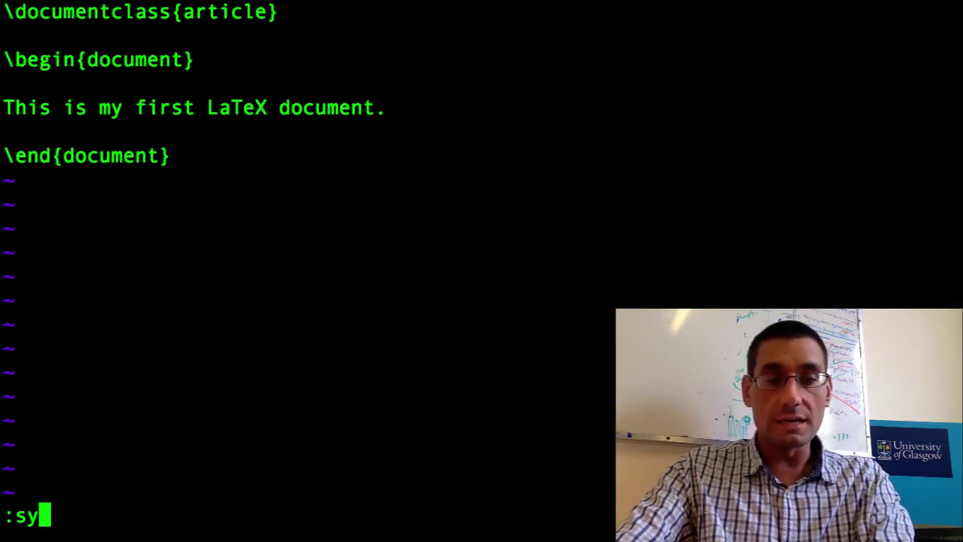
type("ntax on")
key("Return")
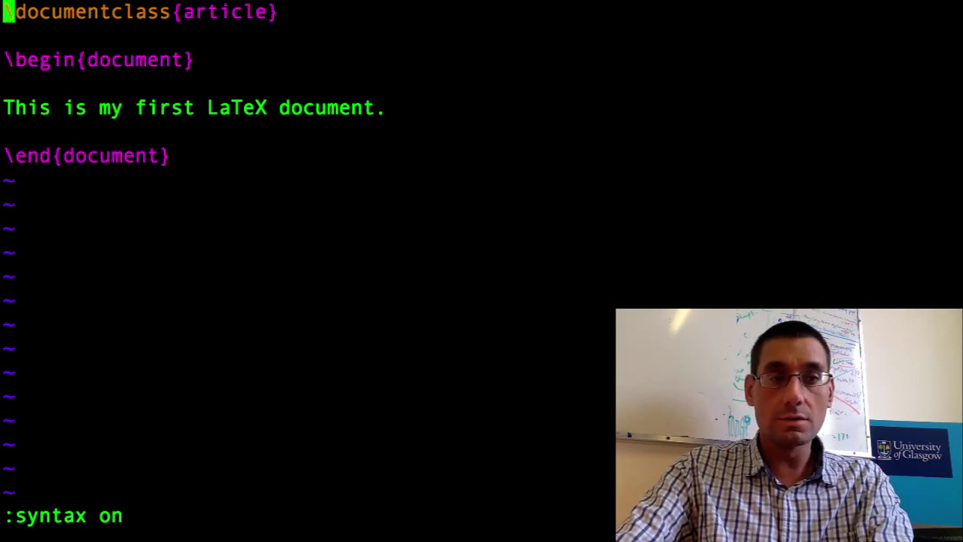
Insert \title{My First Document}, an \author line with the author's name, and \maketitle after \begin{document}.
left_click(9, 34)
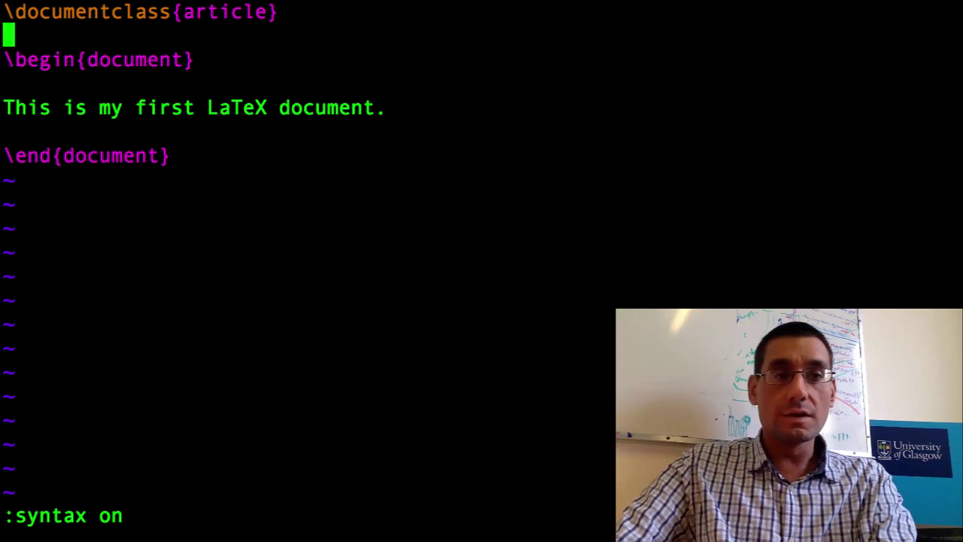
key("Down")
key("Down")
key("Down")
key("Down")
key("Up")
key("Up")
key("i")
key("Return")
type("itle{My First Do")
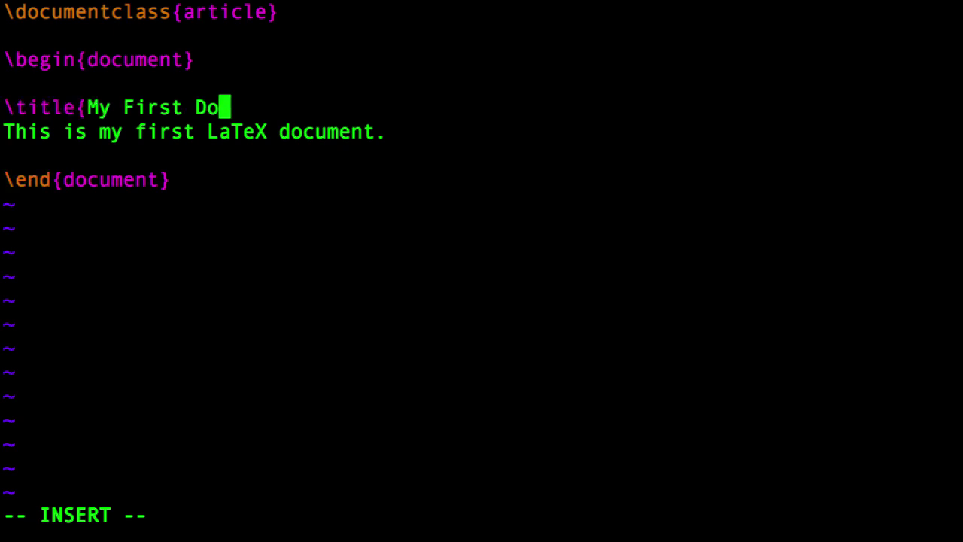
type("cument}")
key("Return")
type("\\author{")
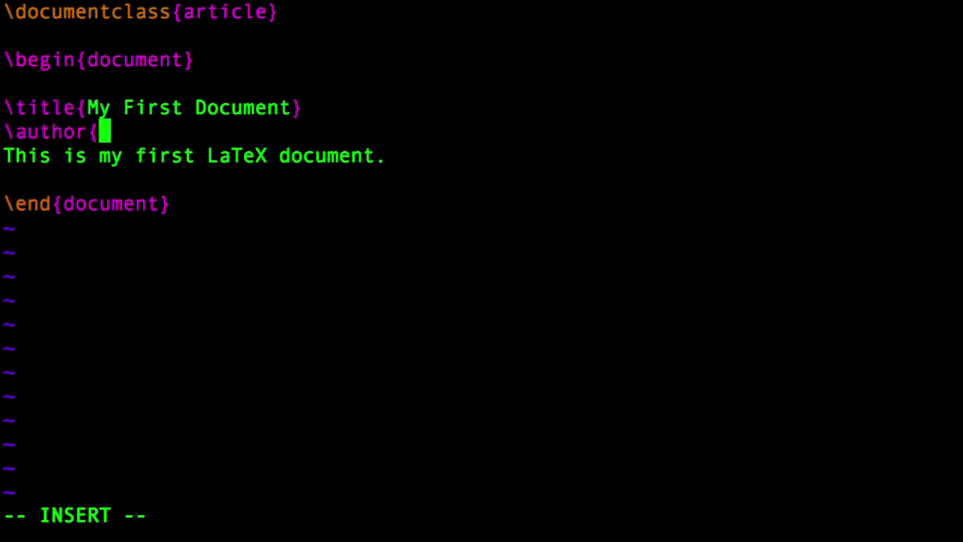
type("Jeremy Singer}")
key("Return")
key("Return")
type("\\")
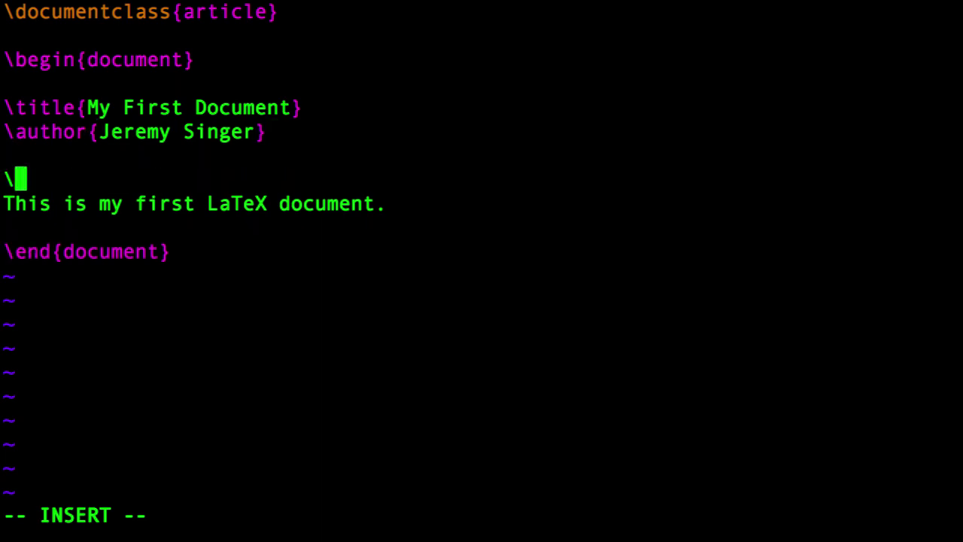
type("maketitle")
key("Return")
key("Return")
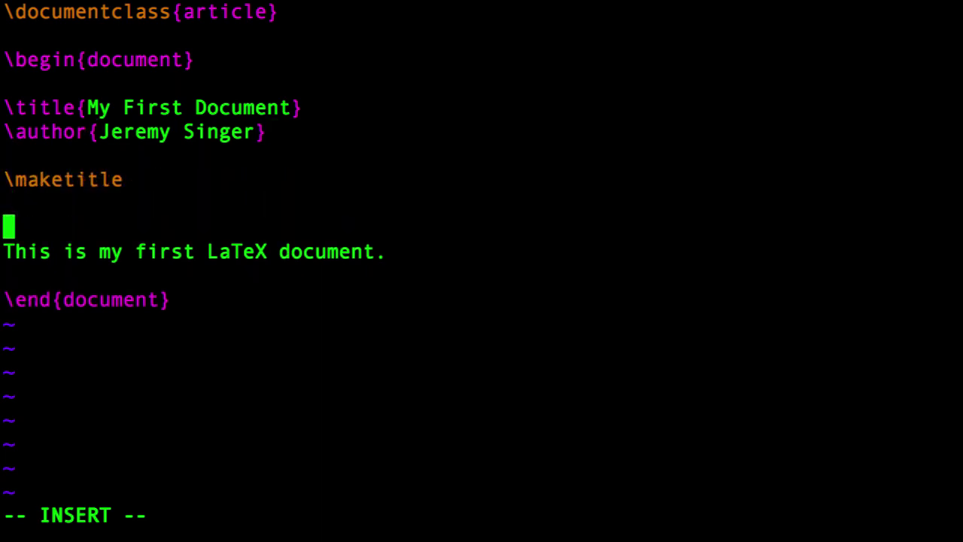
Add \section{Introduction}, and \section{Conclusion} reading 'The end. They all lived happily ever after.'.
type("\\section")
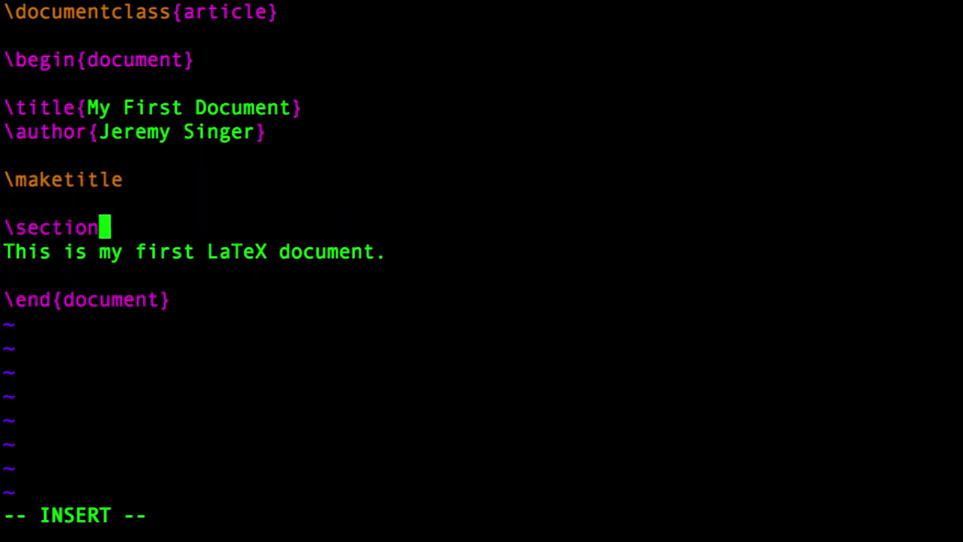
type("{Introduction}")
key("Return")
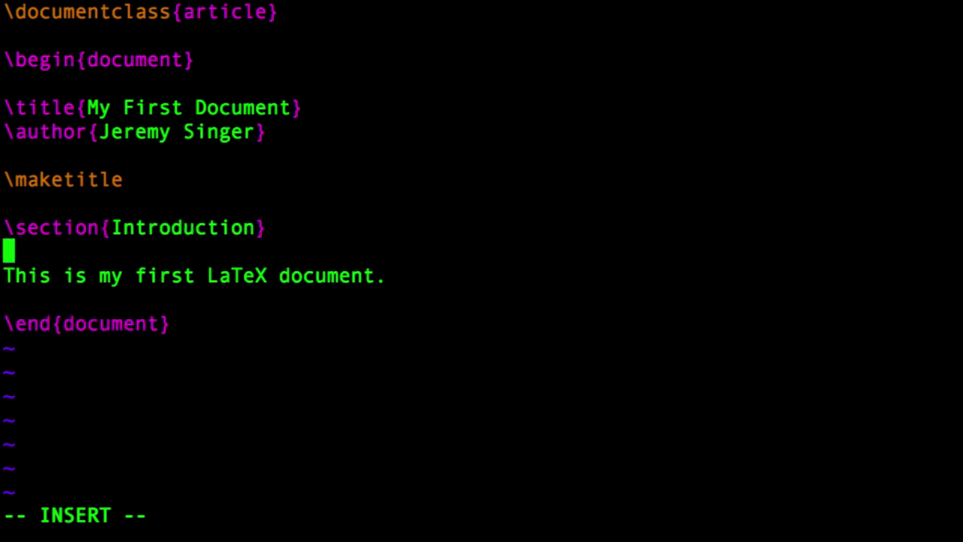
key("Down")
key("Down")
key("Return")
key("Return")
key("Up")
type("\\section{Conclusion}")
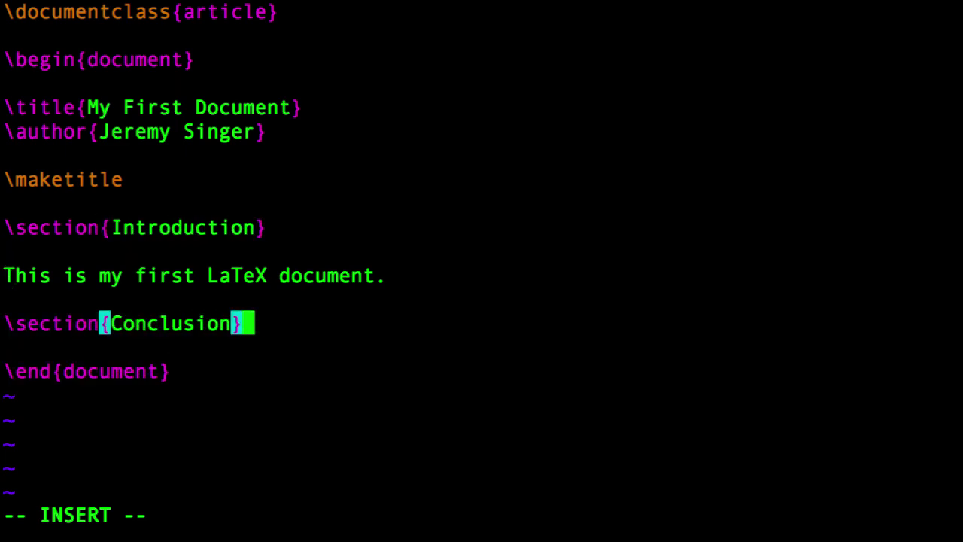
key("Return")
type("The end ")
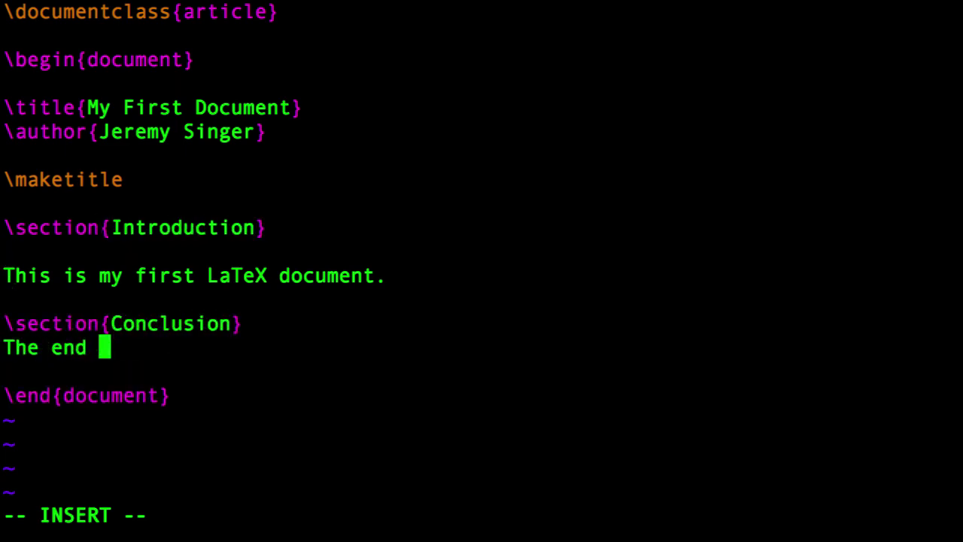
type(" They all lived happilye")
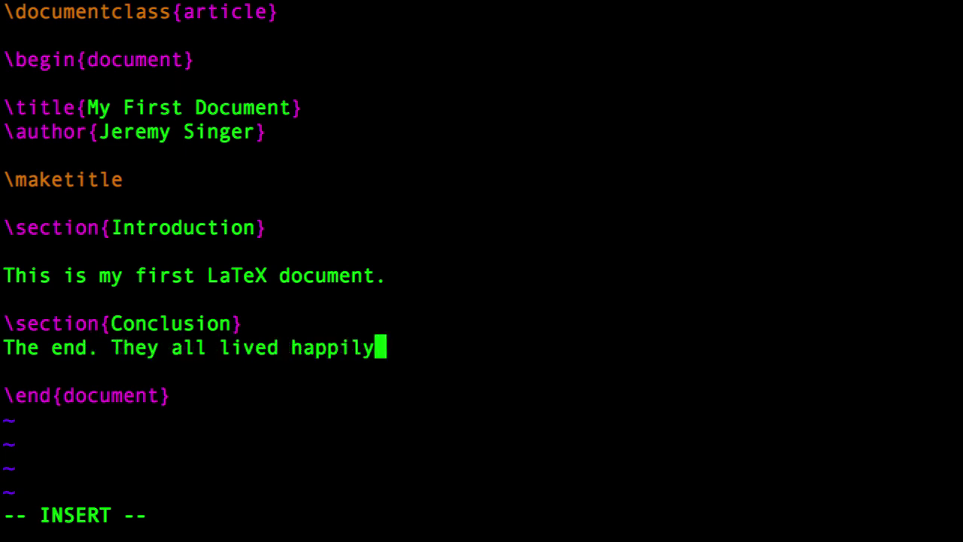
key("BackSpace")
key("BackSpace")
type("ever after.")
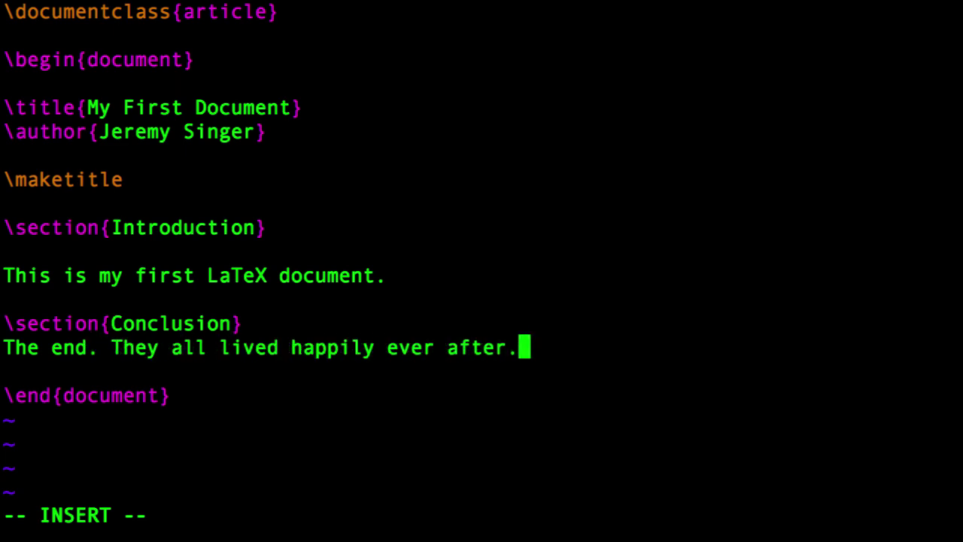
key("Up")
Insert the line '% maybe put something else here later?' beneath the Introduction sentence.
key("Return")
key("Down")
key("Up")
key("Up")
key("Up")
key("Up")
key("Down")
key("Return")
key("Return")
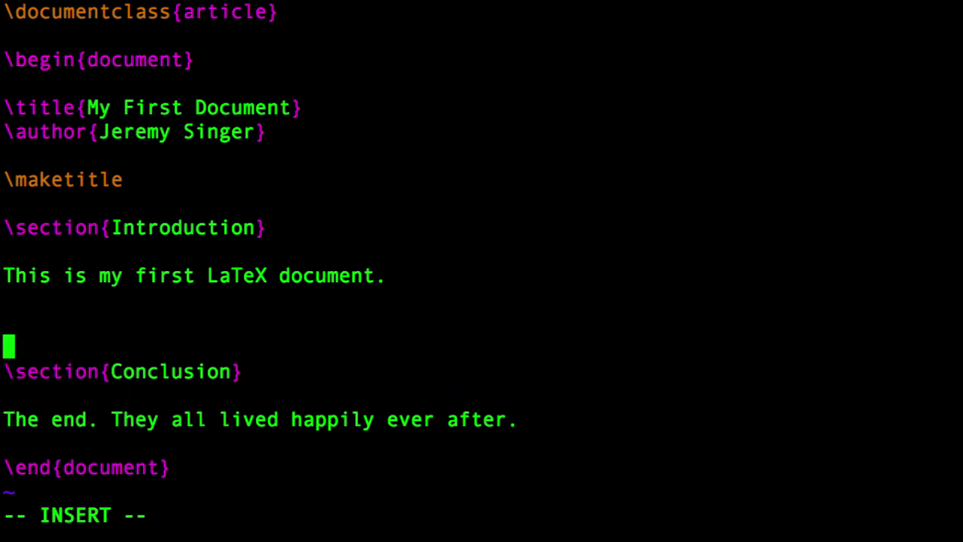
key("Up")
type("% maybe put ")
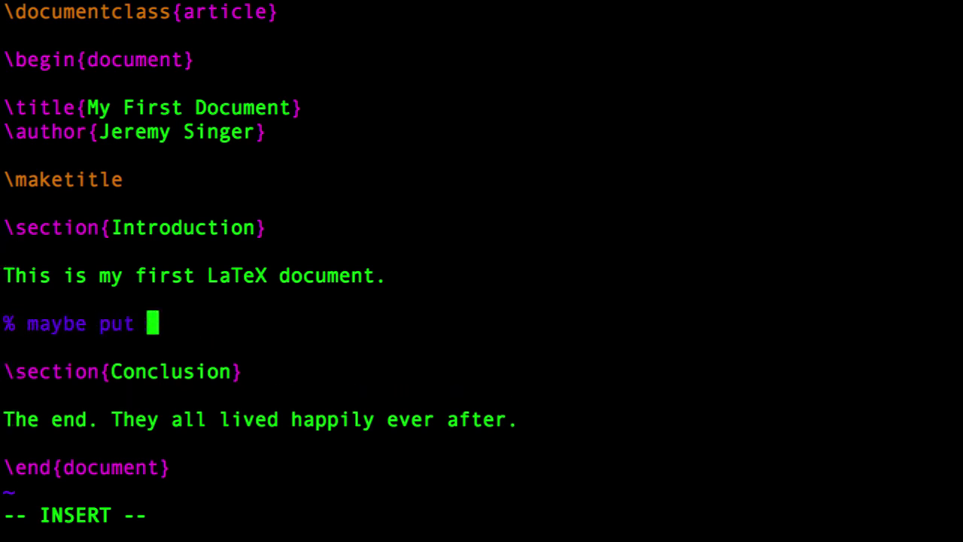
type("something else here later?")
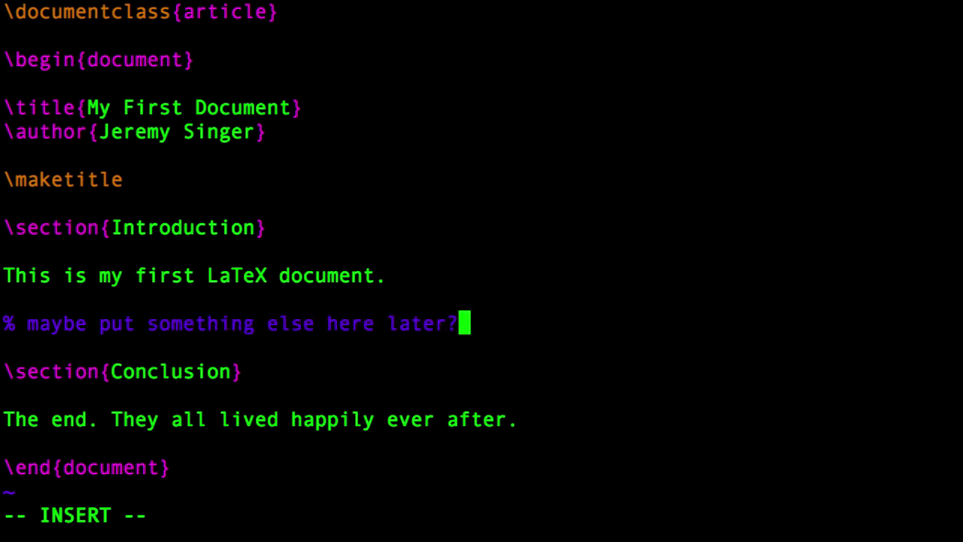
key("Escape")
type(":")
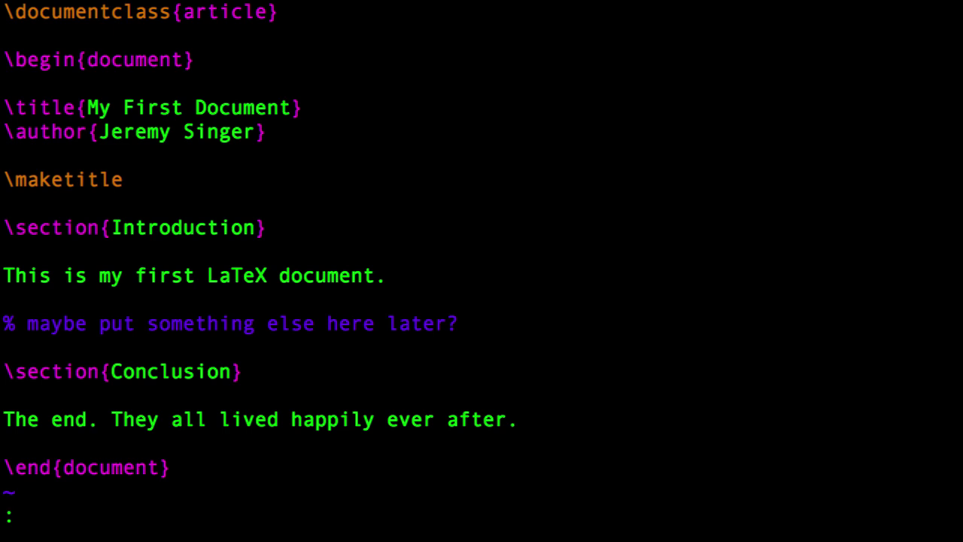
Save firstdoc.tex with :wq and recompile it using pdflatex firstdoc.tex.
type("wq")
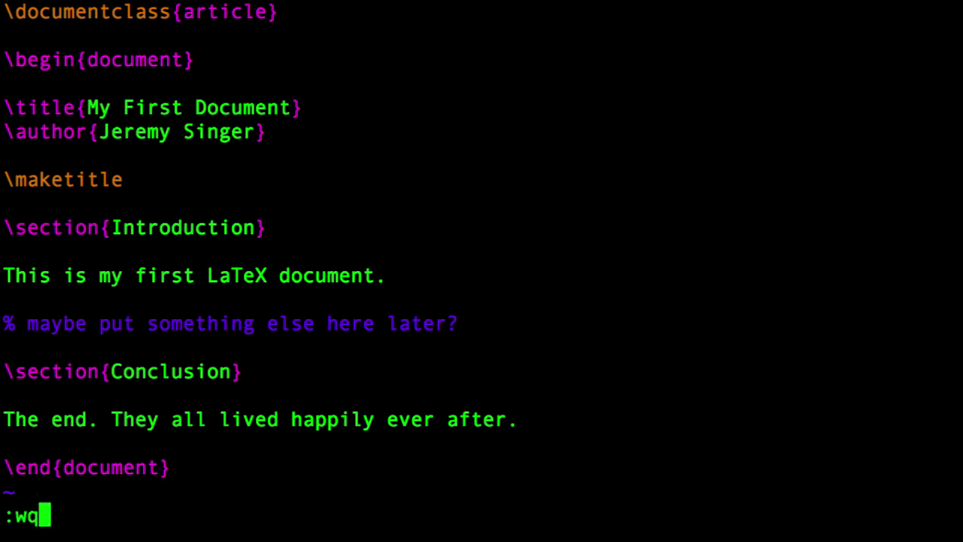
key("Return")
type("pdflatex firstdoc.tex")
key("Return")
Open firstdoc.pdf with evince, fit the whole page in view and select the title.
type("evince fi")
key("Tab")
type("pdf &")
key("Return")
scroll(526, 380, "down", 3)
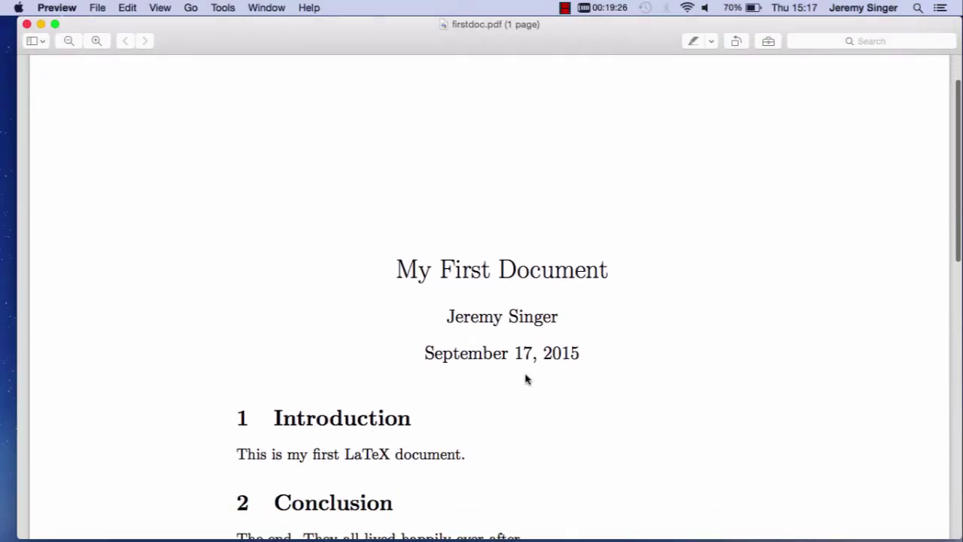
left_click(69, 41)
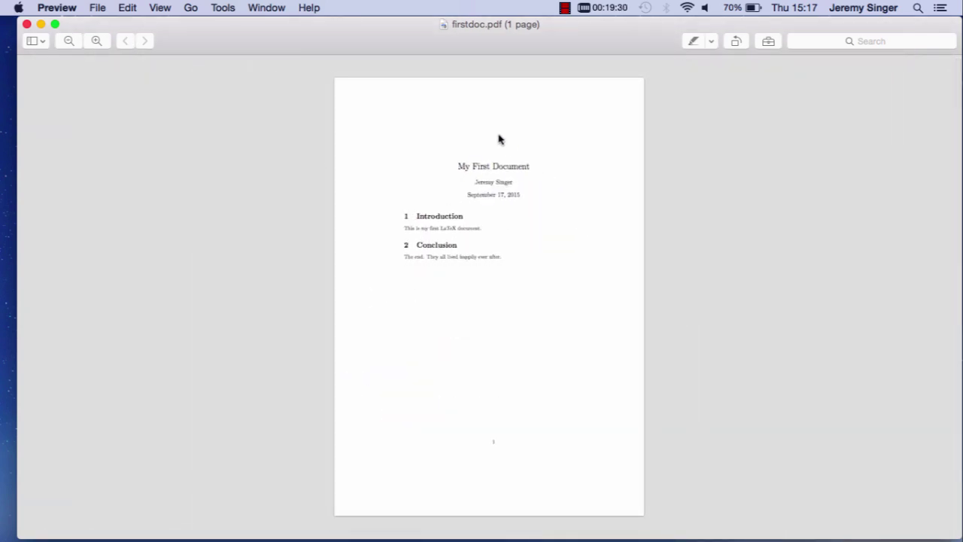
left_click_drag(459, 170, 516, 197)
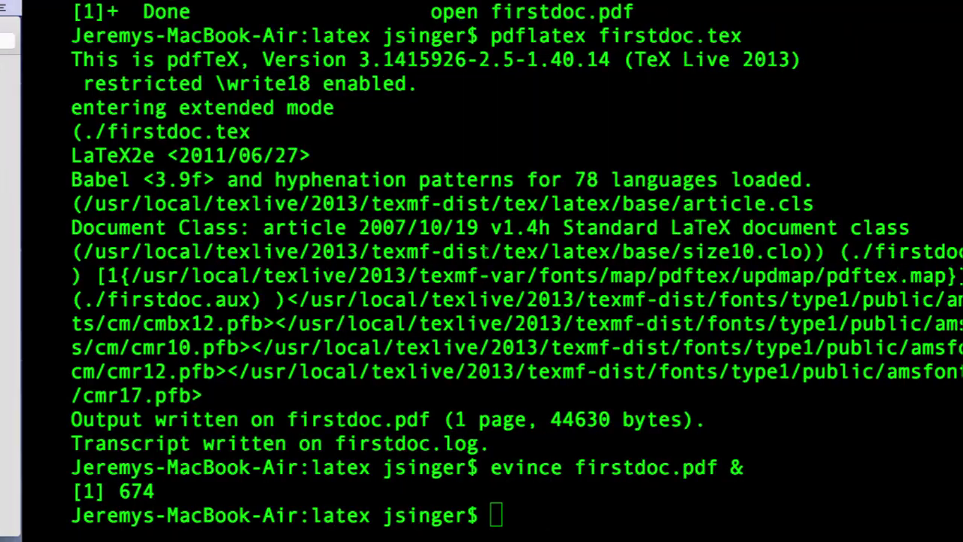
Open firstdoc.tex in vim and turn on syntax highlighting with :syntax on.
key("Return")
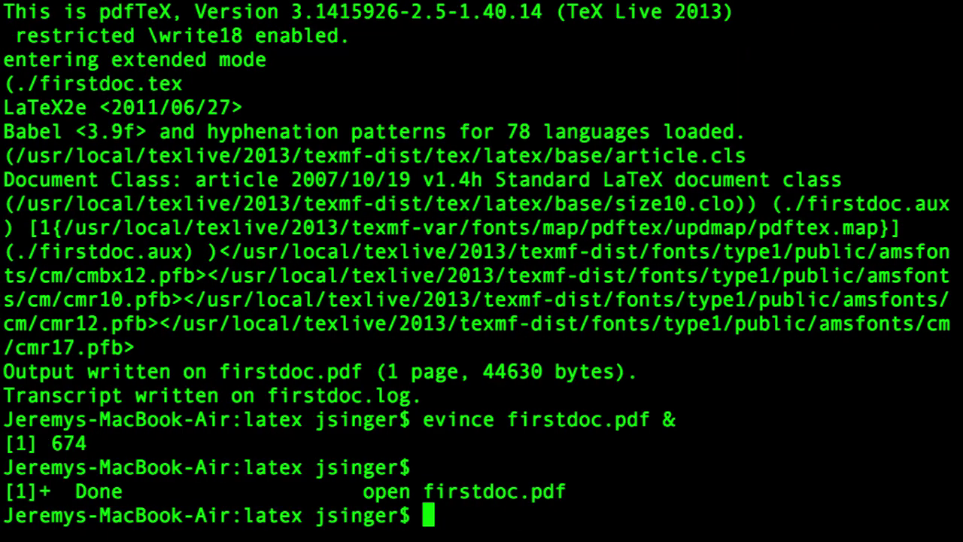
type("vim ")
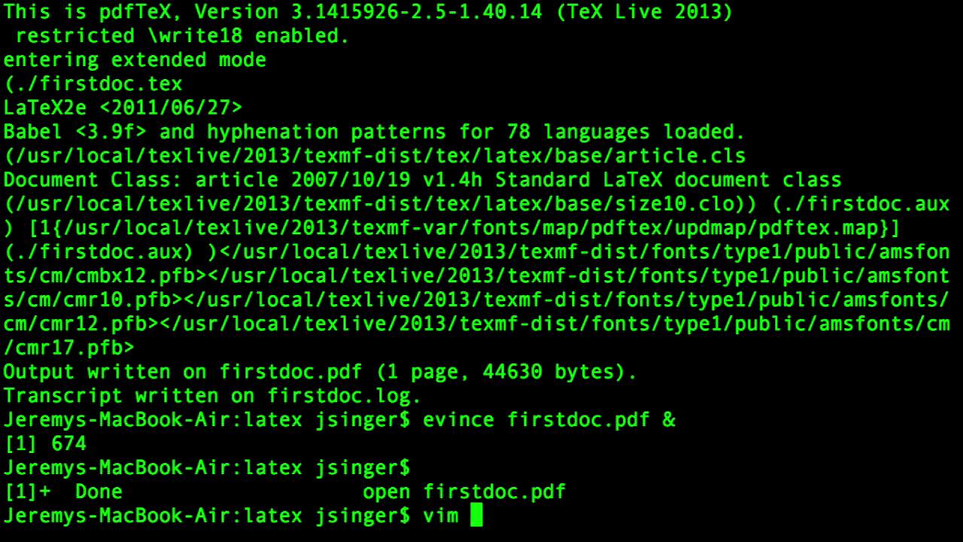
type("firstdoc.tex")
key("Return")
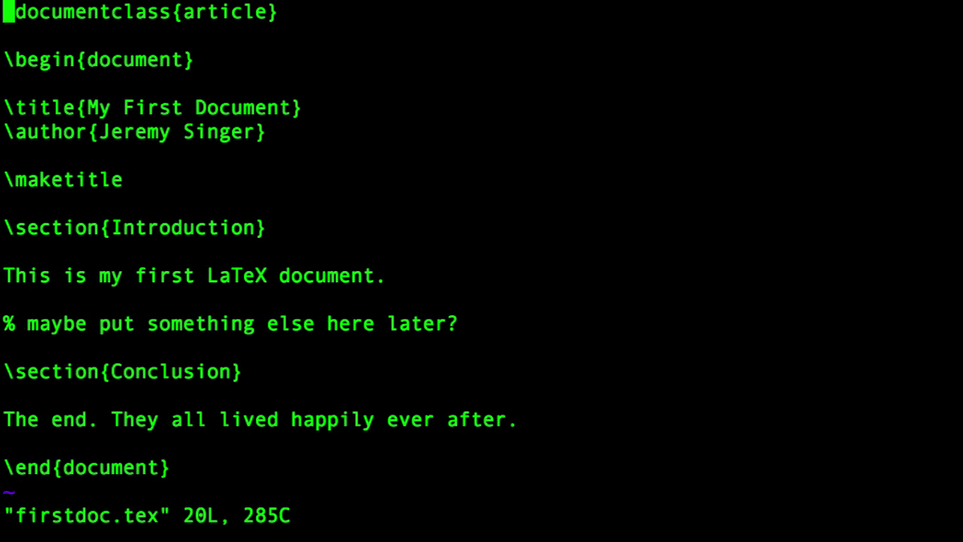
type(":syntax on")
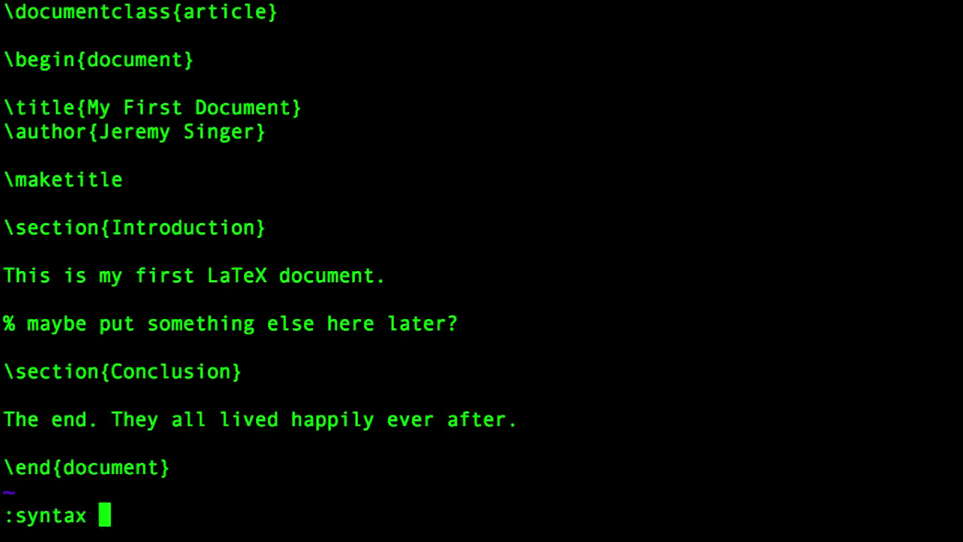
key("Return")
Insert a \section{Changing the Font} heading above the Conclusion section.
key("Down")
key("Down")
key("Down")
key("Down")
key("Down")
key("Down")
key("Down")
key("Down")
key("Down")
key("Down")
key("Down")
key("Down")
key("Down")
key("Down")
key("Down")
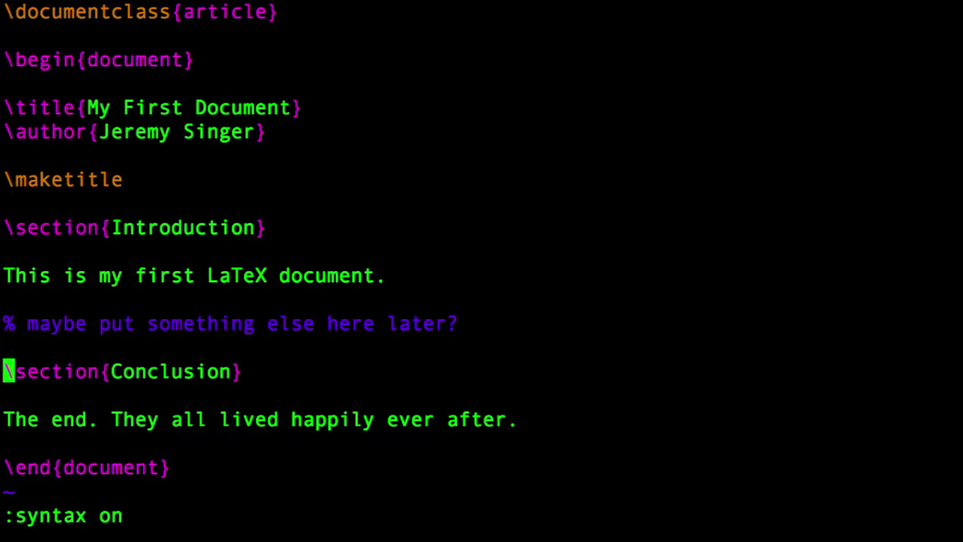
key("Up")
key("shift+o")
type("\\section")
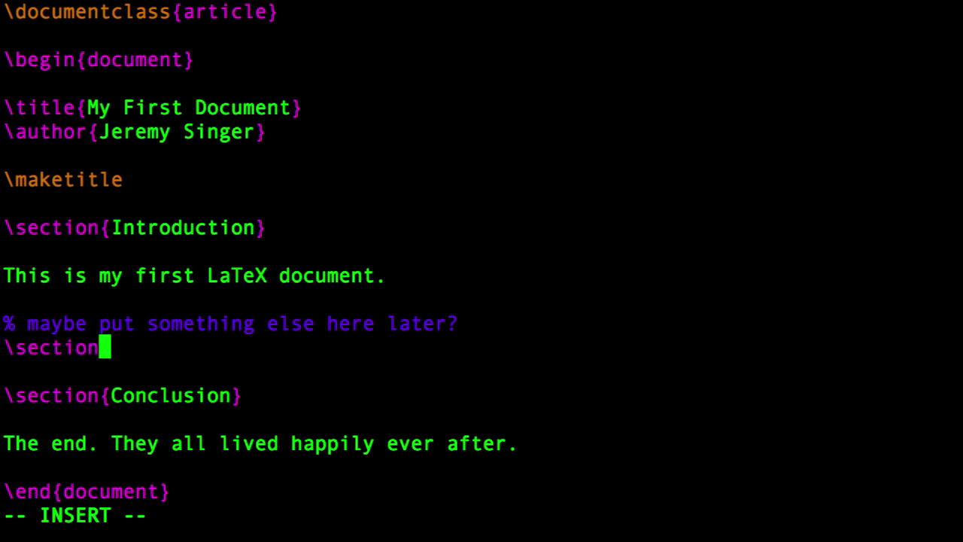
type("{Changing the Font}")
key("Return")
key("Return")
Add sentences demonstrating \textit italic, \textbf bold, \texttt typewriter and \textsf sans-serif fonts.
type("In La")
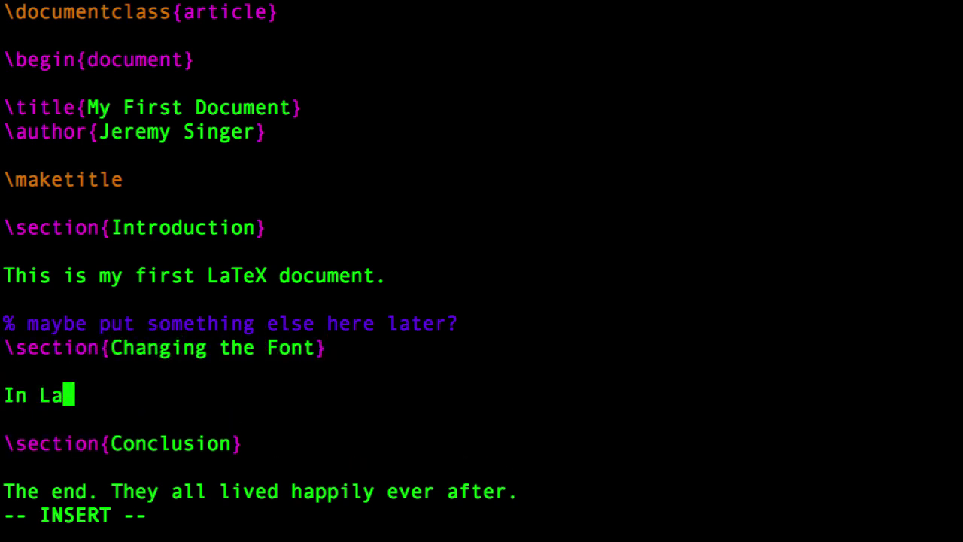
type("TeX, you may use \t")
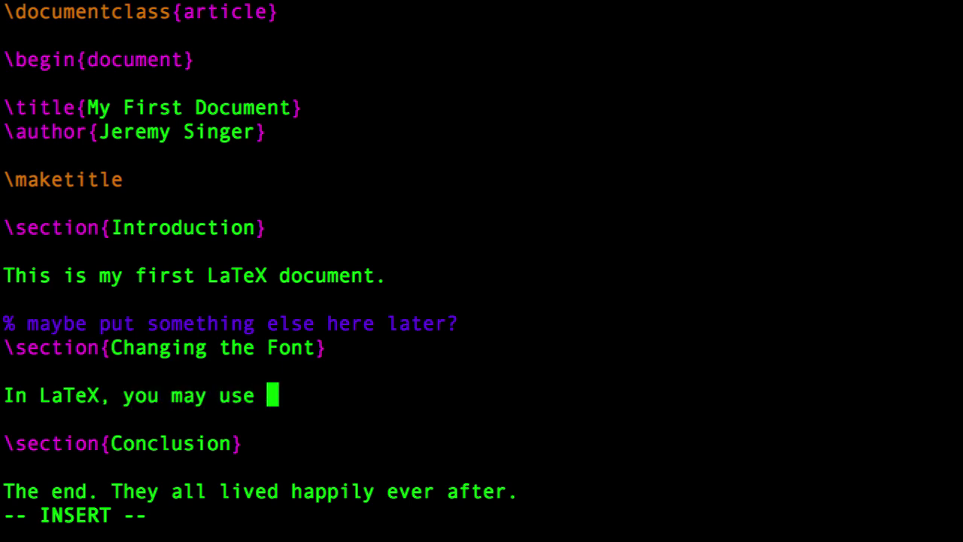
type("\\textit{itali")
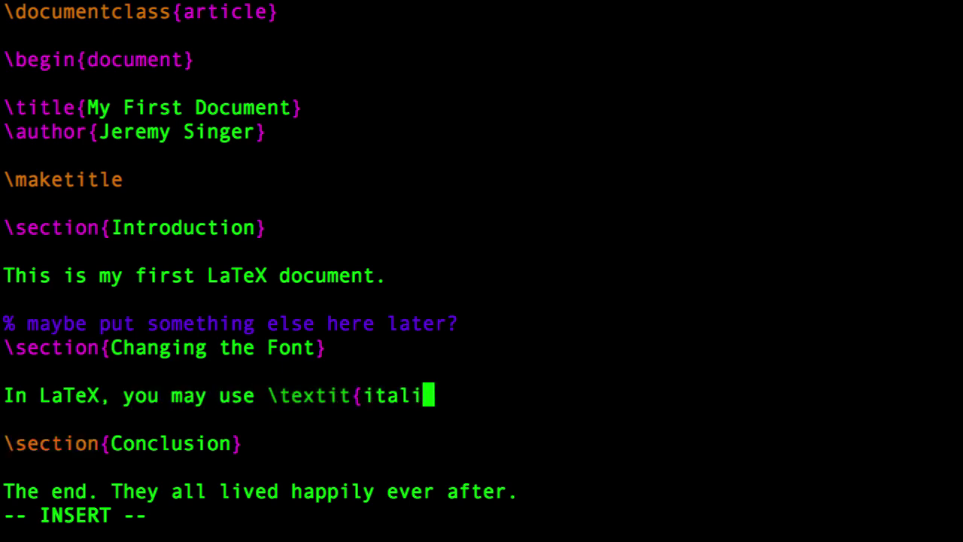
type("c} and \textbf{bold")
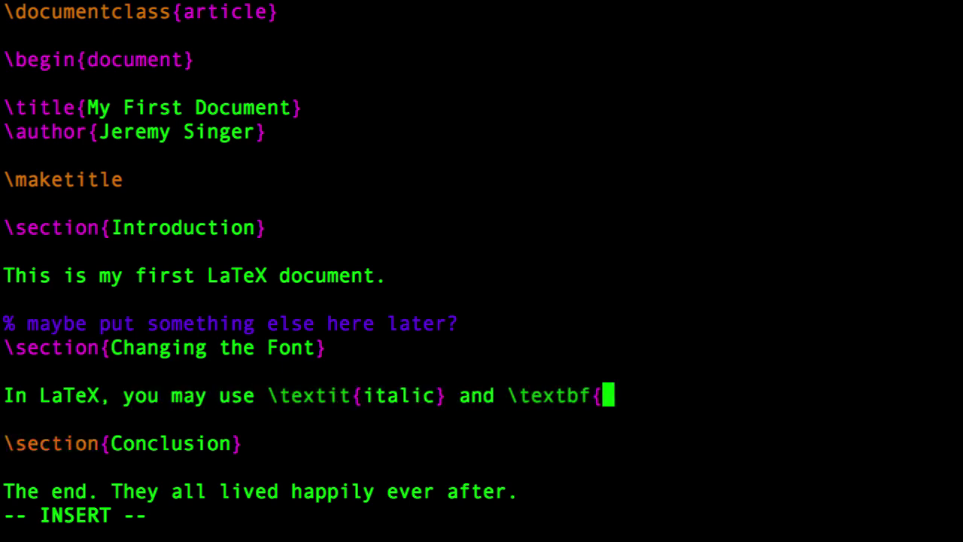
type("} face fonts.")
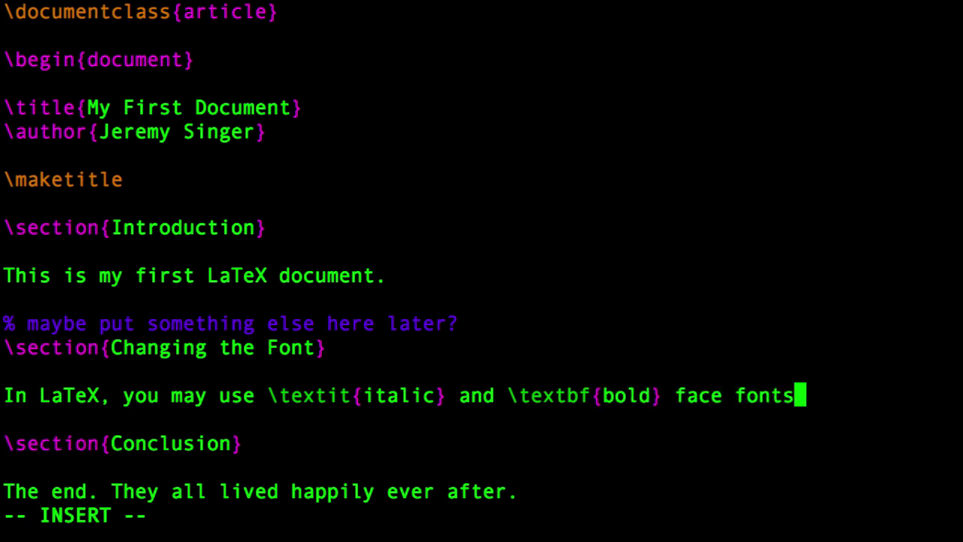
key("Return")
type("It is also possible t")
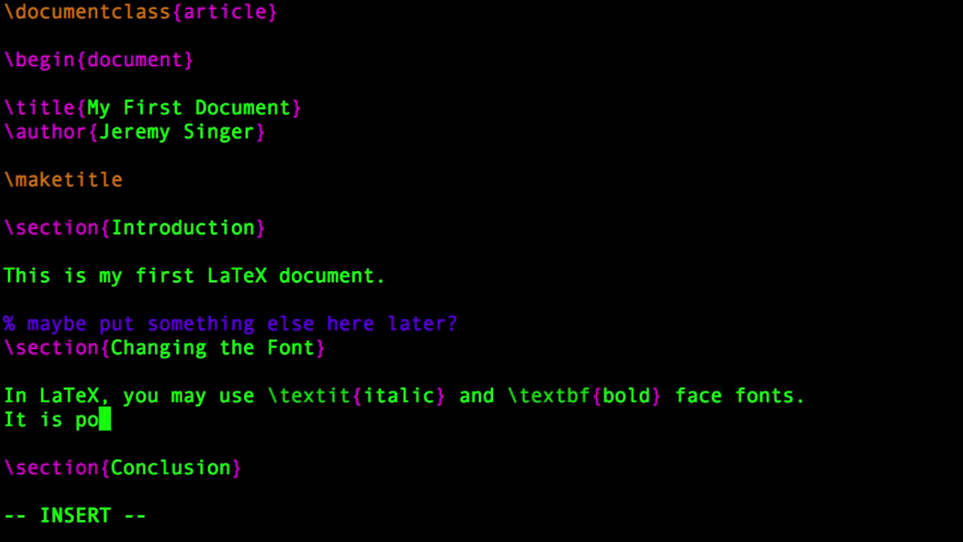
type("o have \t")
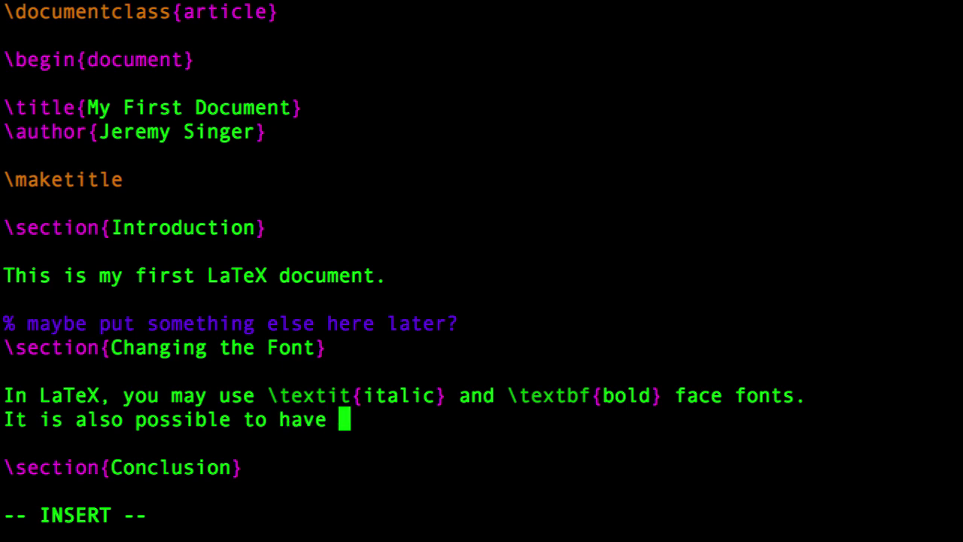
type("exttt{typewriting")
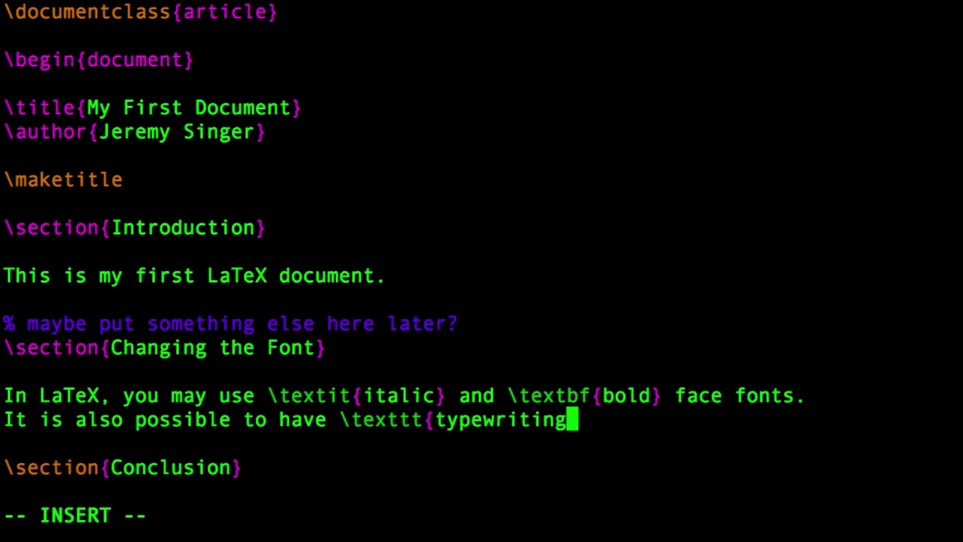
key("BackSpace")
key("BackSpace")
key("BackSpace")
type("er")
type("} and \texttt{sanf")
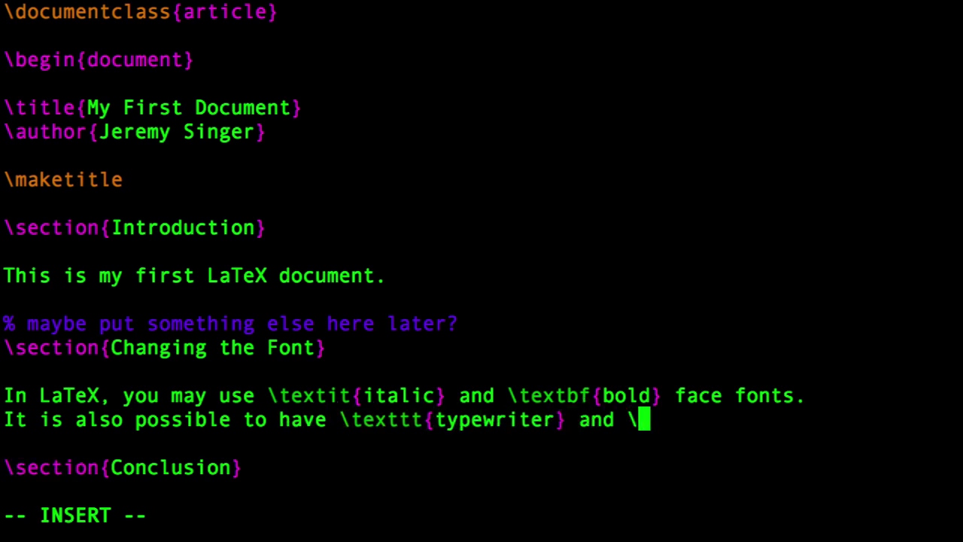
type("-serif}")
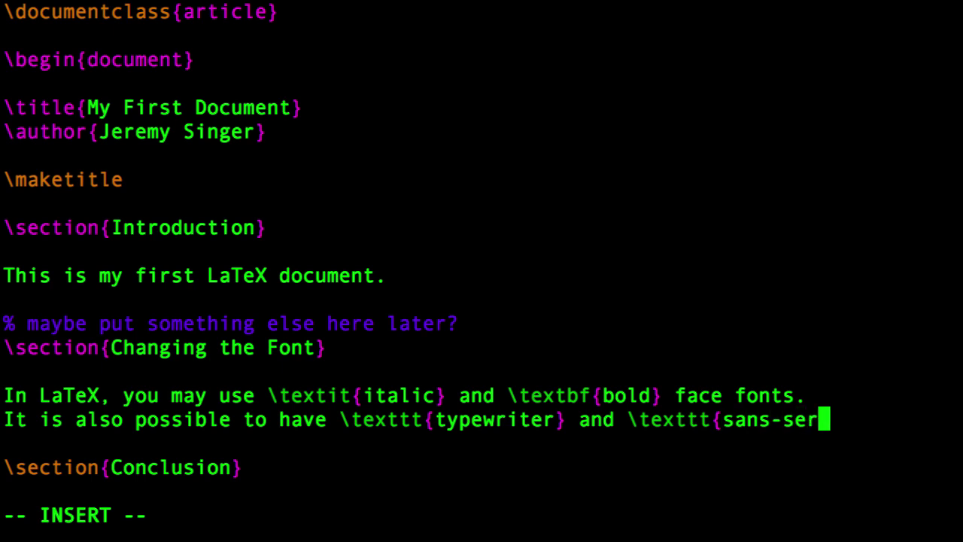
left_click(788, 419)
key("Left")
key("Left")
key("Left")
key("Left")
key("Left")
key("Left")
key("BackSpace")
key("BackSpace")
type("sf")
key("Right")
key("Right")
key("Right")
key("Right")
key("Right")
key("Right")
key("Right")
key("Right")
key("Right")
key("Right")
key("Right")
key("Right")
type("fonts.")
Add the font-size sentence from {\tiny very small} to {\Huge very large}, then save and quit with :wq.
key("Down")
type("Y")
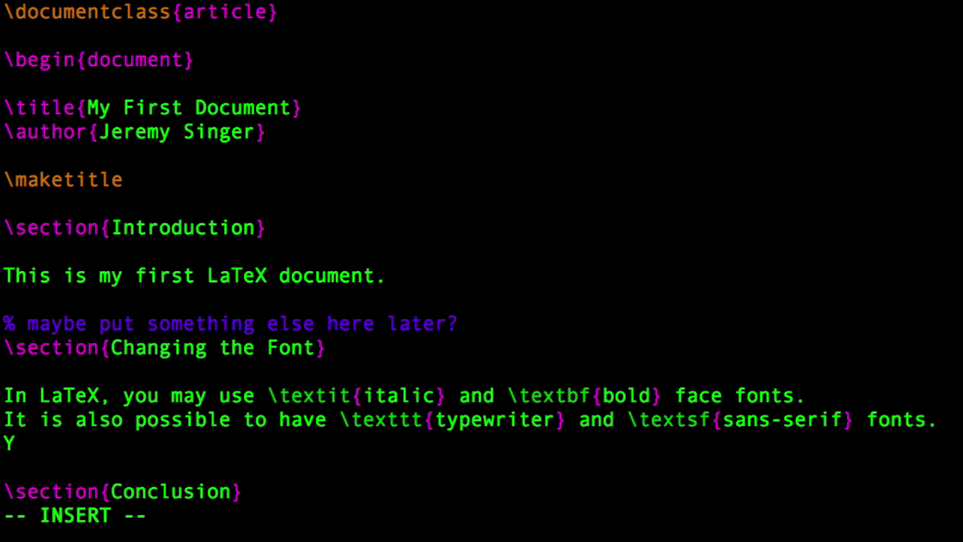
type("ou may change the font size from ")
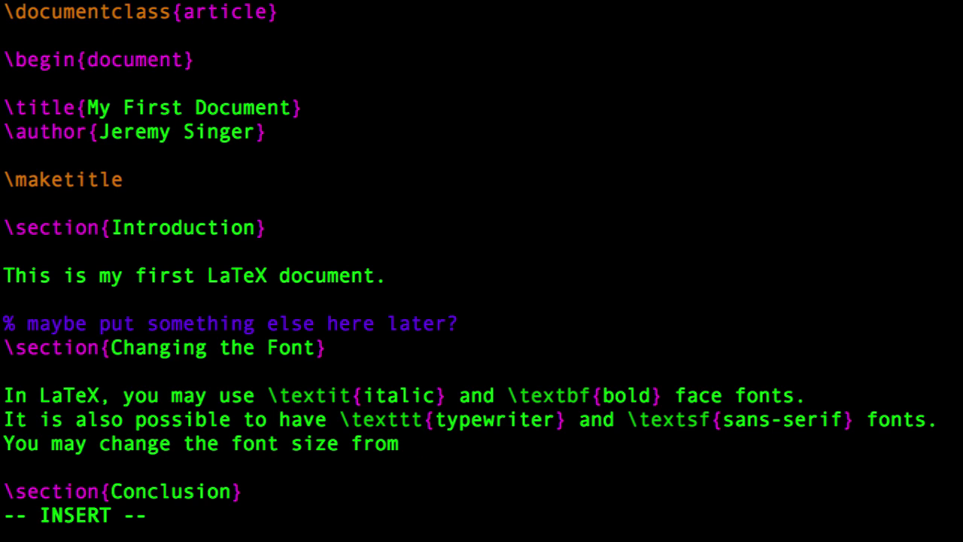
type("{\tiny v")
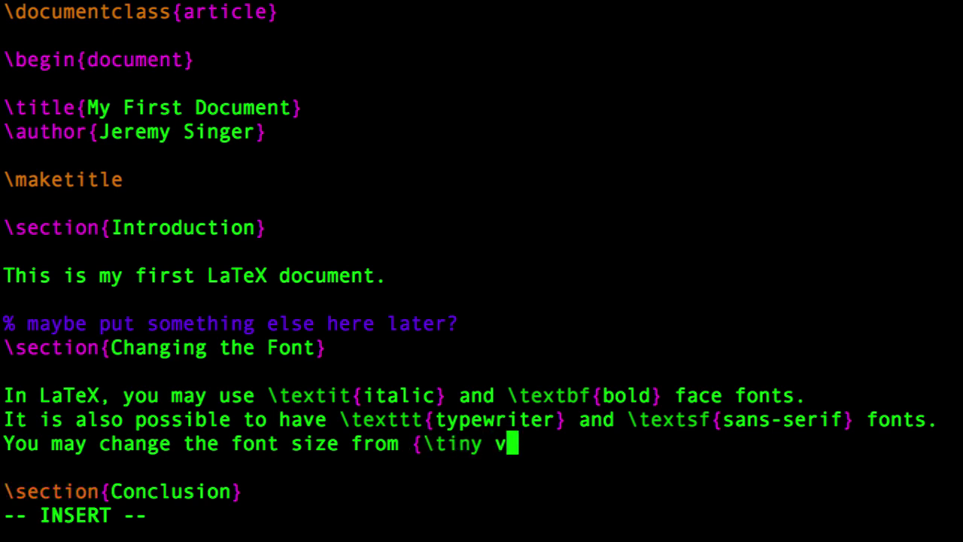
type("ery small} to {\\")
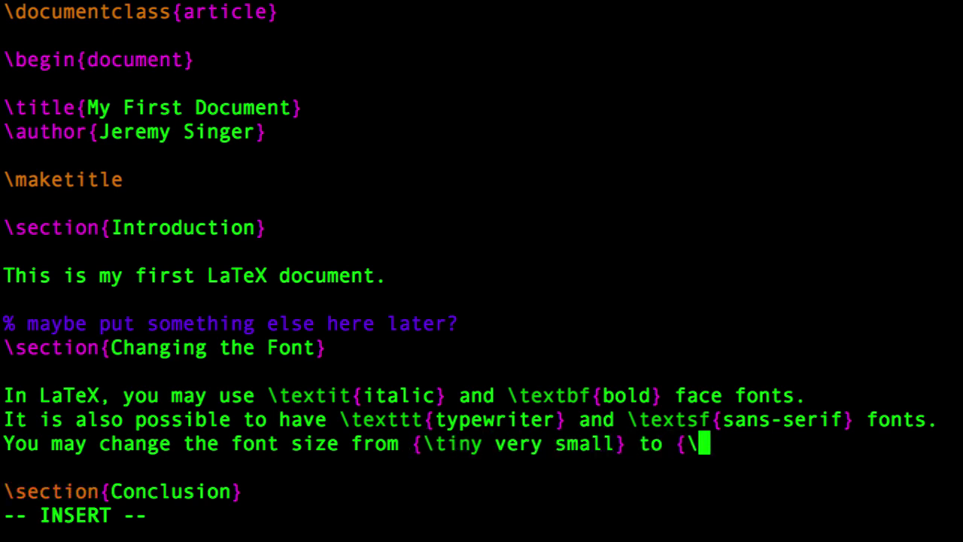
type("Huge ver")
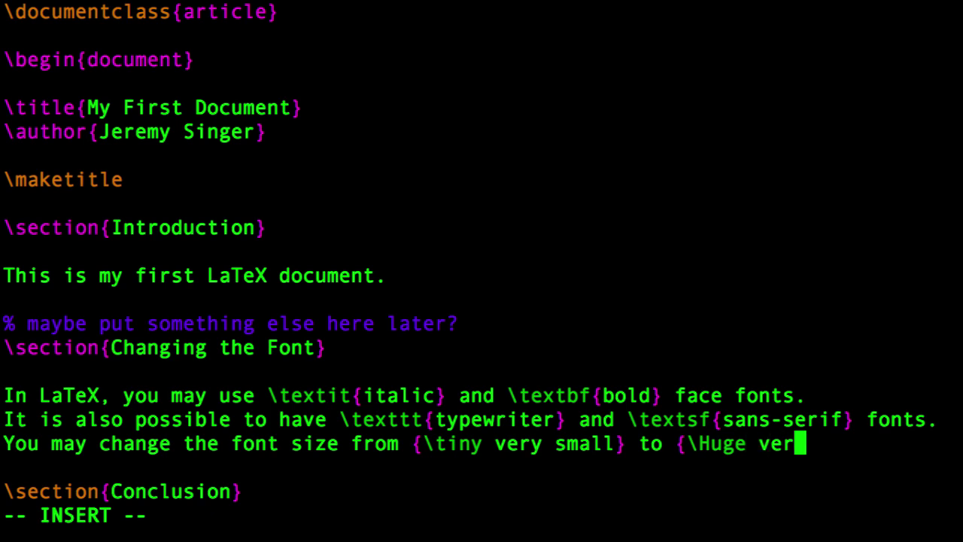
type("y large}.")
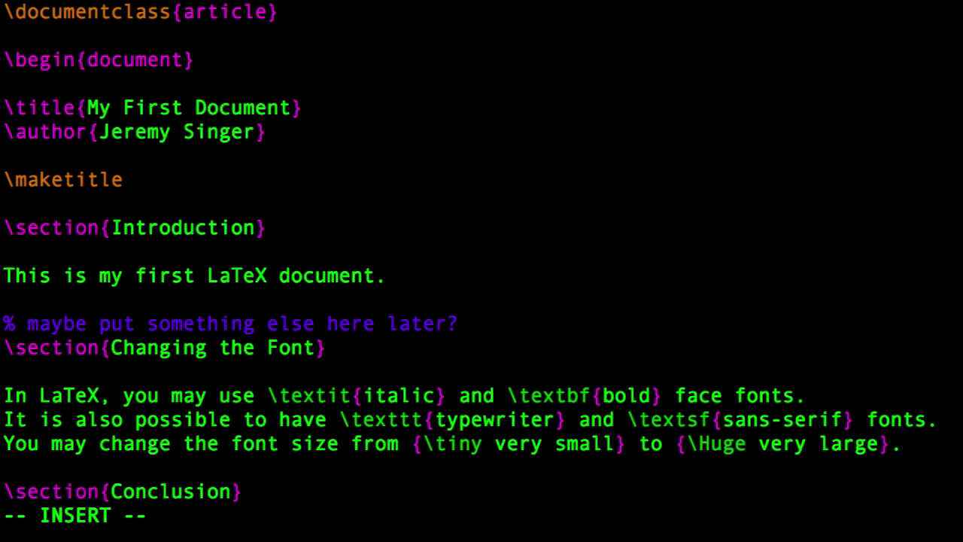
type(" Generally, it's be")
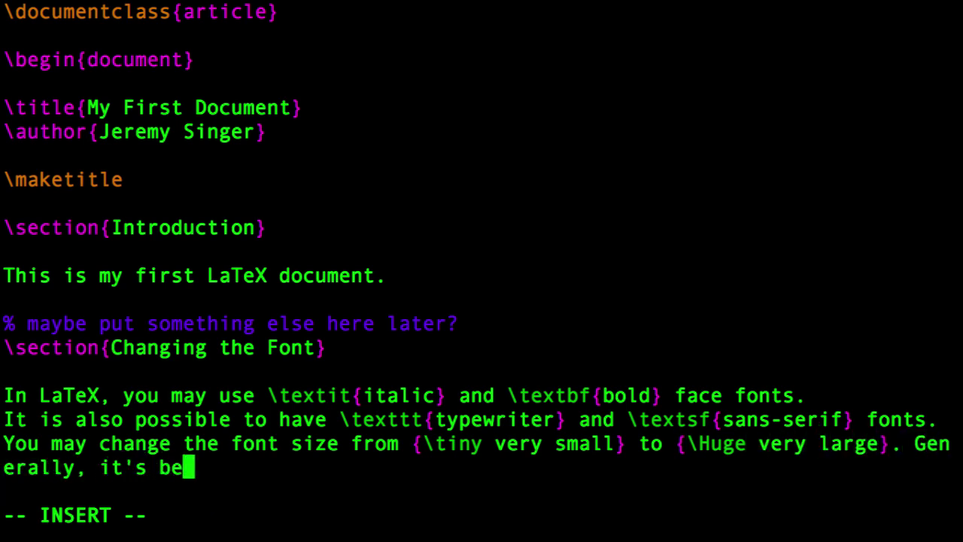
type("st to keep the same size within a")
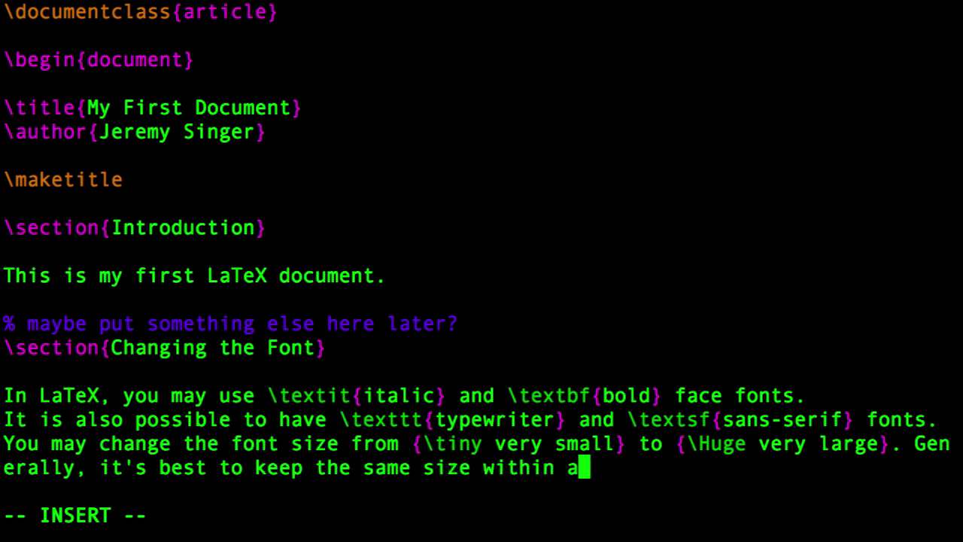
type(" paragraph.")
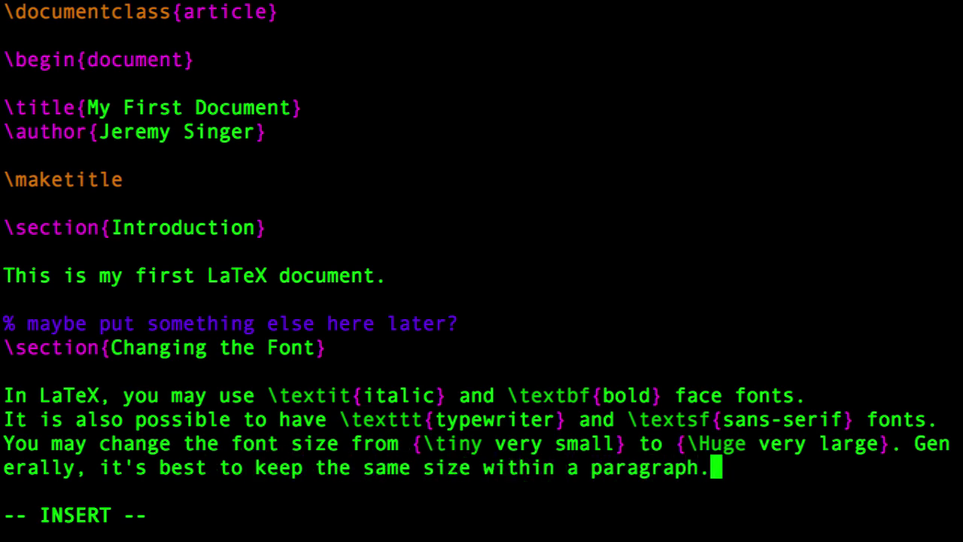
key("Escape")
type(":wq")
key("Return")
key("Up")
key("Up")
key("Up")
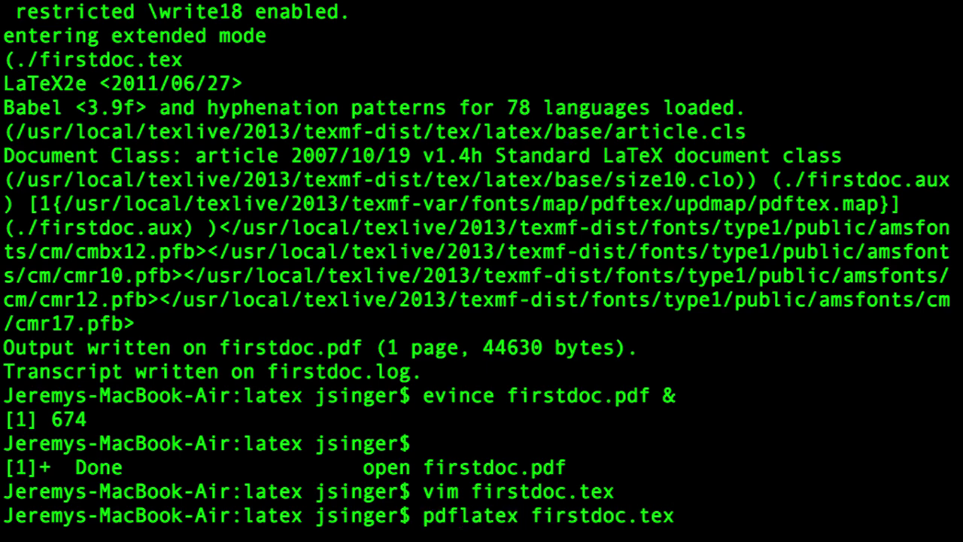
Compile firstdoc.tex with pdflatex and open firstdoc.pdf in the viewer.
key("Return")
key("Up")
key("Up")
key("Up")
key("Return")
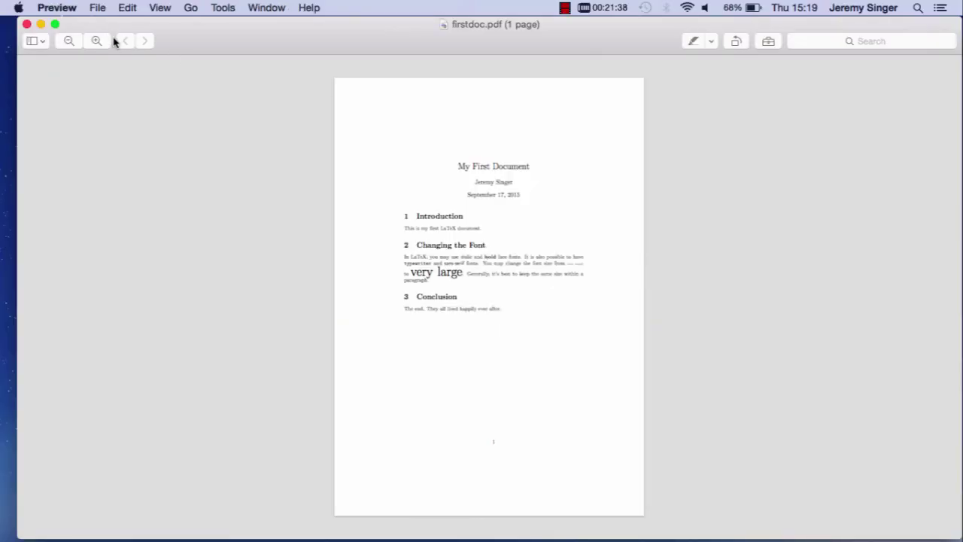
Zoom in twice on the PDF and select the words italic and bold to check their styling.
left_click(96, 41)
left_click(96, 41)
scroll(537, 301, "up", 3)
scroll(535, 243, "down", 1)
scroll(535, 242, "down", 3)
double_click(431, 221)
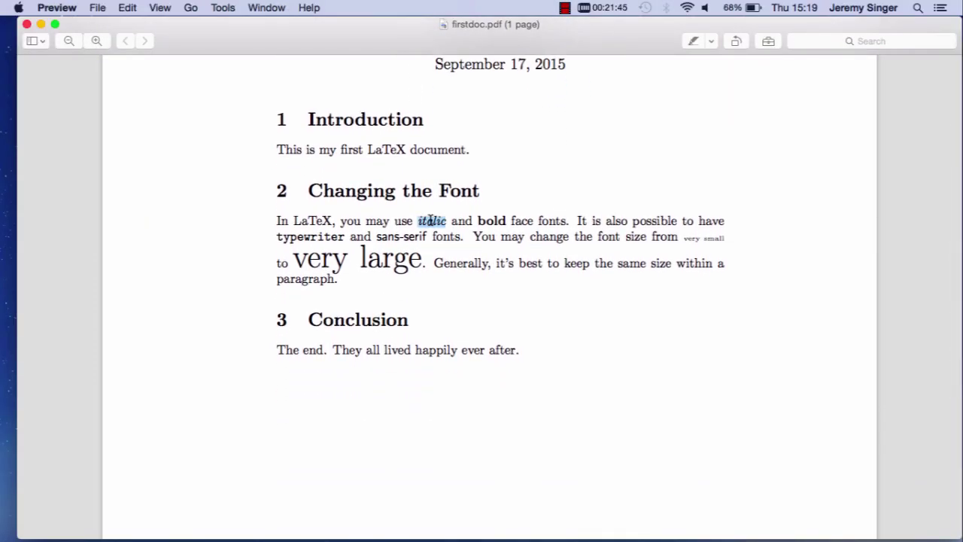
double_click(493, 215)
scroll(531, 305, "up", 3)
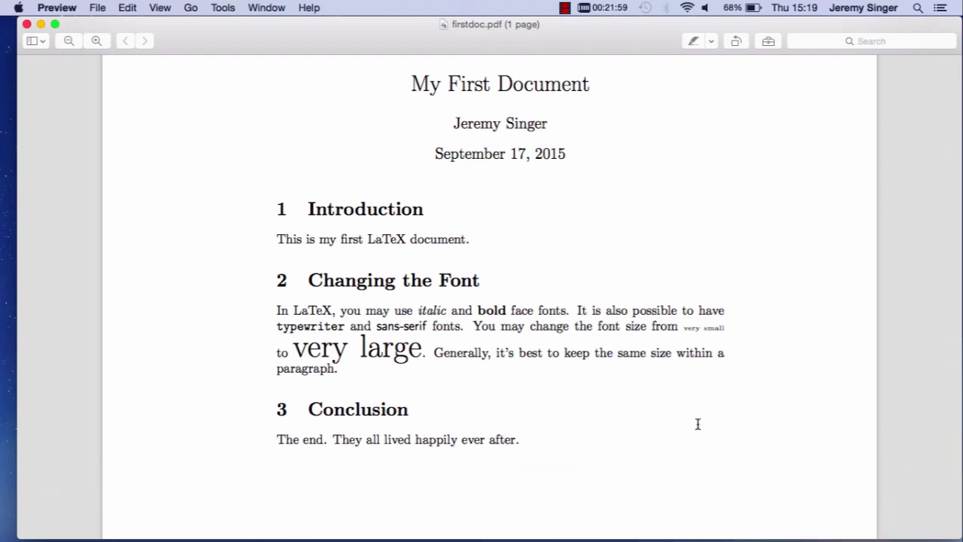
Reopen firstdoc.tex in vim from the command history with syntax colouring on.
left_click(628, 511)
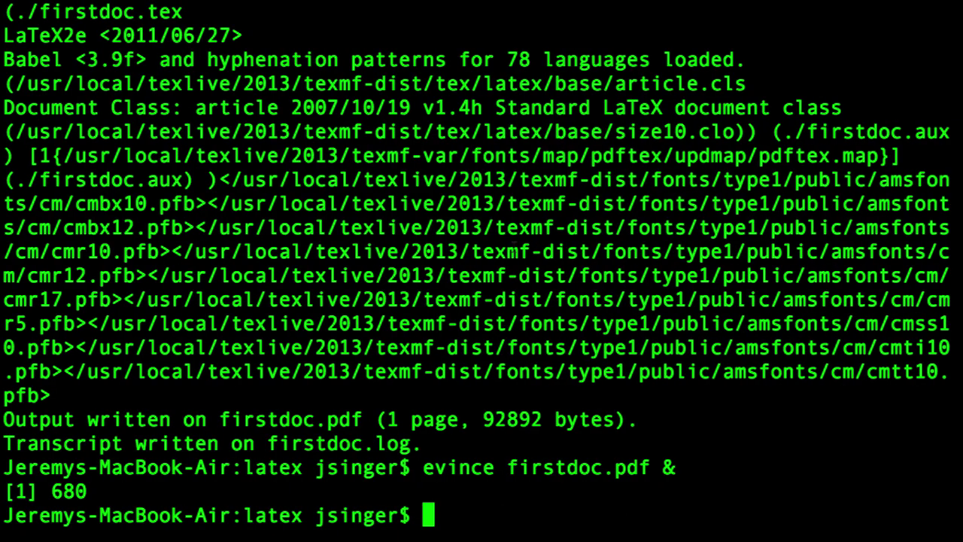
key("Up")
key("Up")
key("Up")
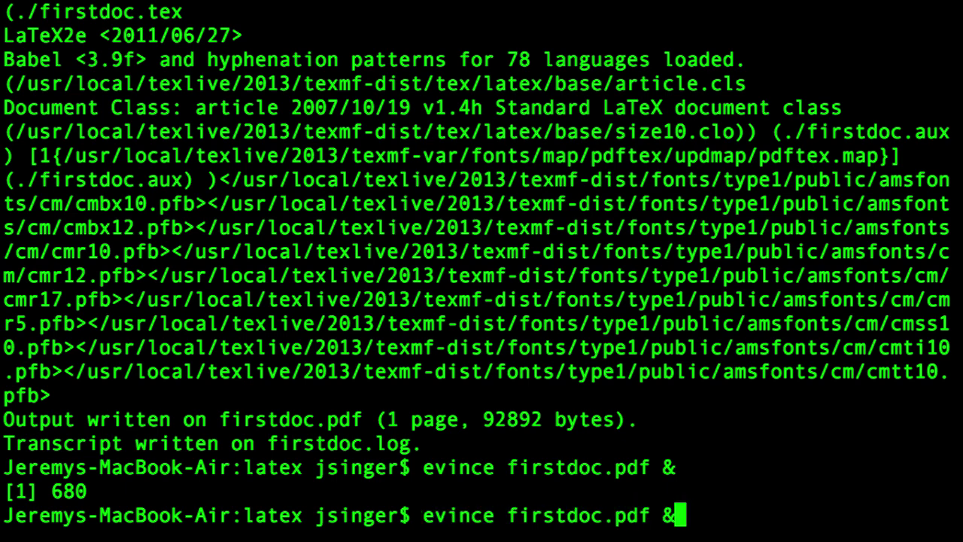
key("Up")
key("Up")
key("Return")
key("Down")
key("Down")
type(":syntax on")
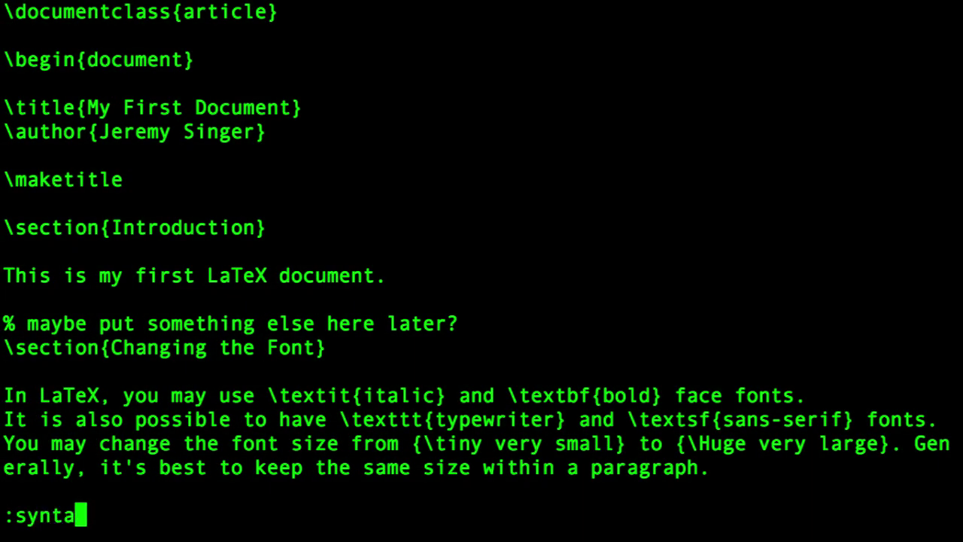
key("Return")
Add \usepackage{hyperref} to the preamble.
key("Down")
key("Down")
key("Down")
key("Down")
key("Down")
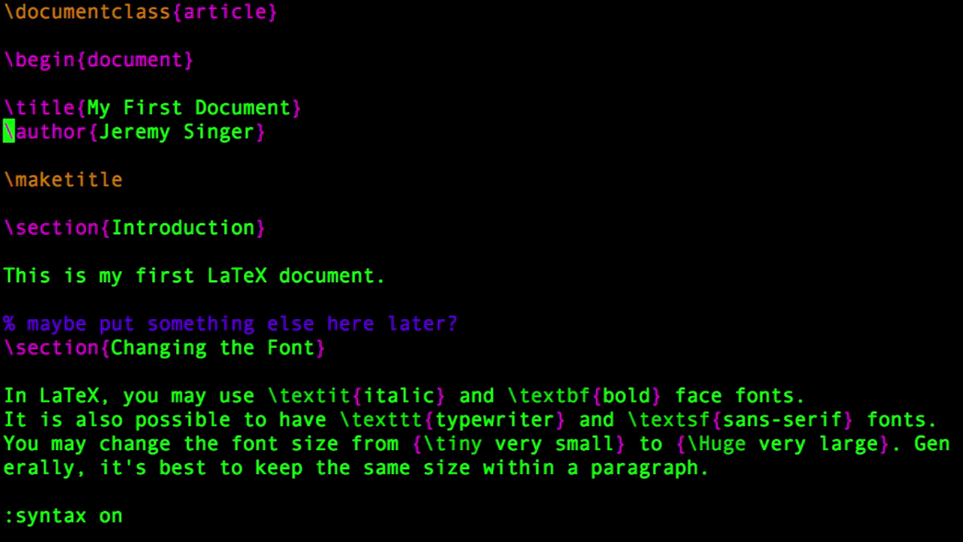
key("Up")
key("Up")
key("i")
key("Up")
key("Up")
key("Return")
key("Return")
key("Up")
type("\\usepackage{h")
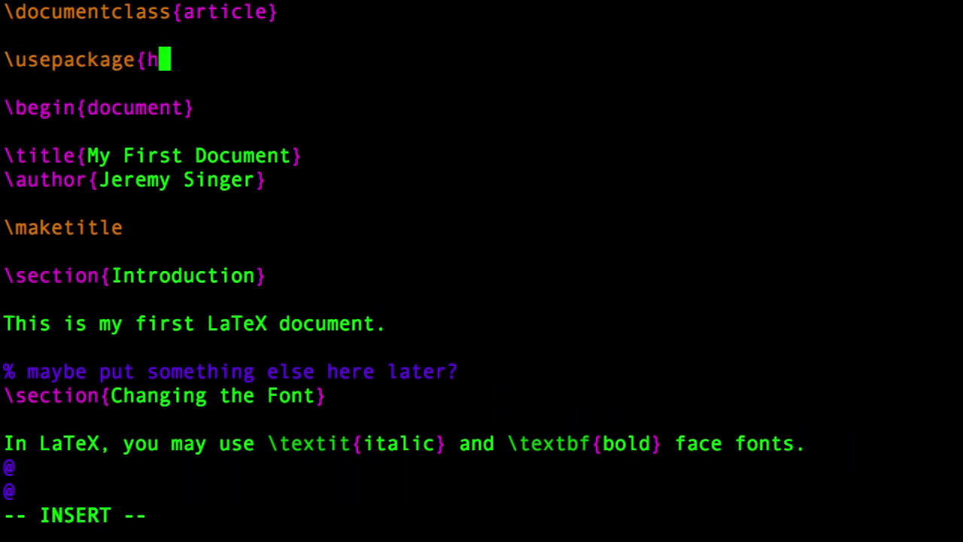
type("yperref}")
key("Down")
key("Down")
key("Down")
key("Down")
key("Down")
key("Down")
key("Down")
key("Down")
key("Down")
key("Down")
key("Down")
key("Down")
key("Down")
key("Down")
key("Down")
key("Down")
key("Down")
key("Down")
key("Down")
key("Down")
key("Down")
key("Down")
key("Right")
key("Right")
key("Right")
key("Right")
key("Right")
key("Right")
key("Right")
key("Right")
key("Right")
key("Right")
key("Right")
key("Right")
key("Right")
key("Right")
key("Right")
key("Right")
key("Right")
key("Right")
key("Right")
key("Right")
key("Right")
type("Please visit our website ")
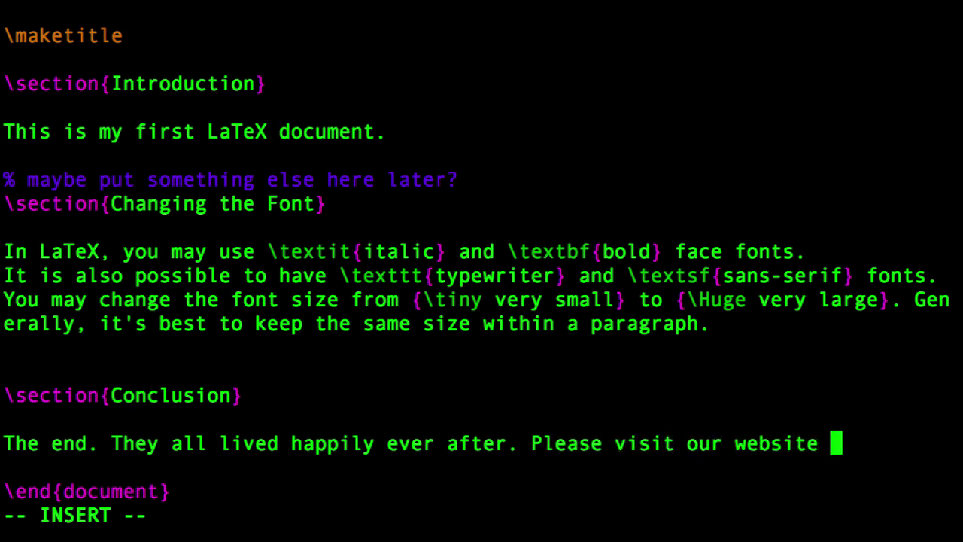
type("at")
key("Return")
type("\\url{ht")
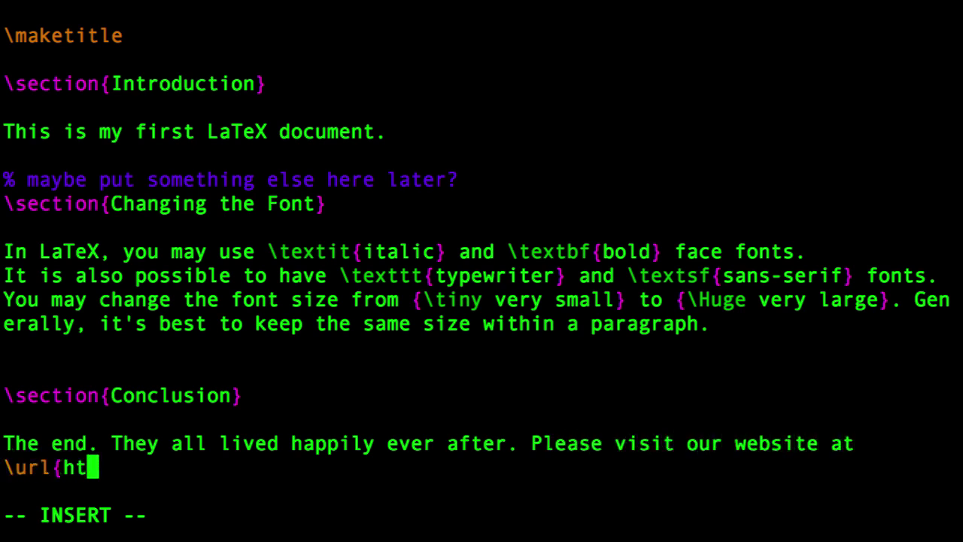
type("tp://www.gla.ac.uk/c")
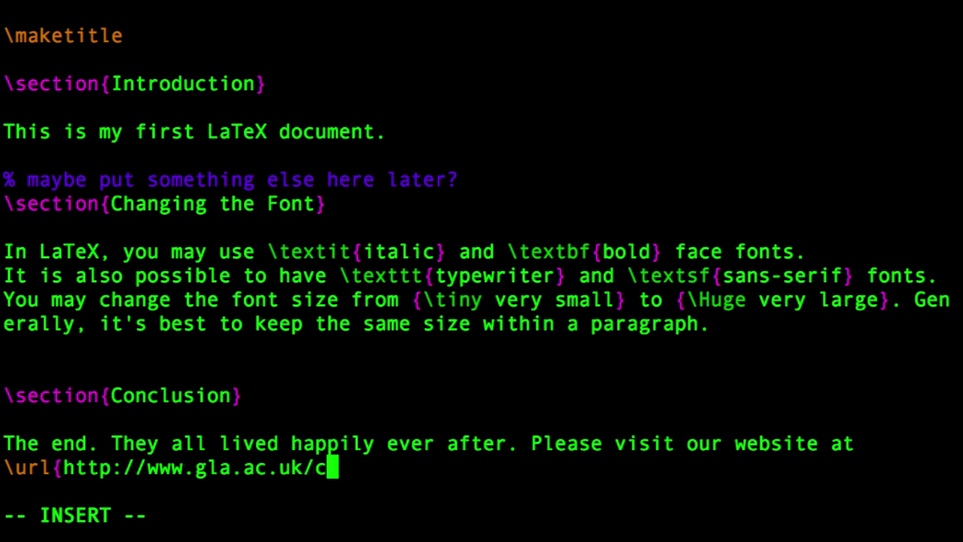
type("omputing} to find out more.")
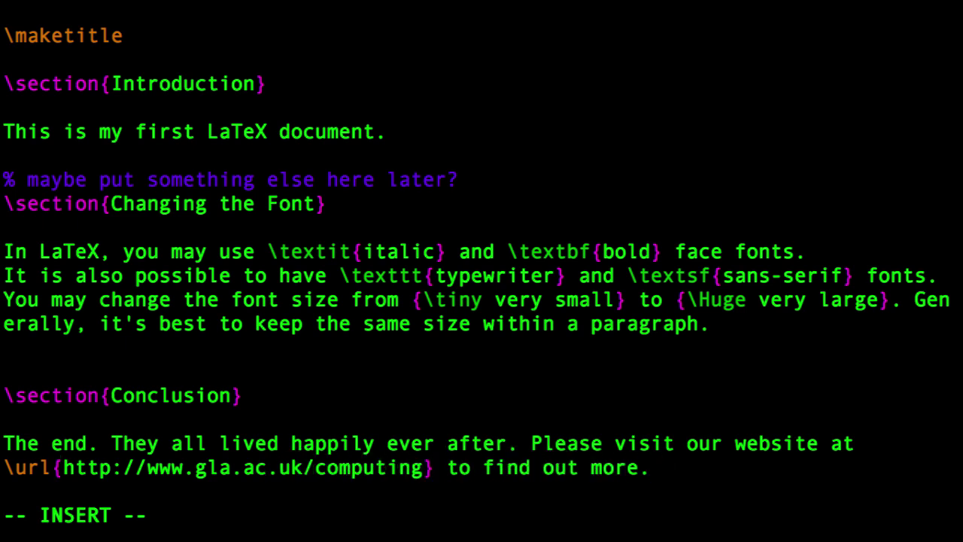
Add \usepackage{graphicx} on the line below the hyperref package.
key("Up")
key("Up")
key("Up")
key("Up")
key("Up")
key("Up")
key("Up")
key("Up")
key("Up")
key("Up")
key("Up")
key("Up")
key("Up")
key("Up")
key("Up")
key("Up")
key("Up")
key("Up")
key("Up")
key("Up")
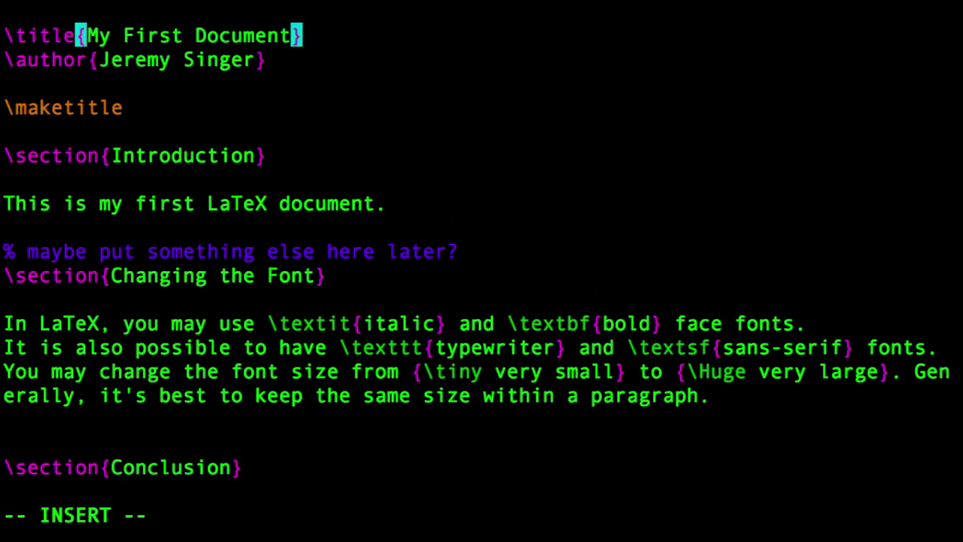
key("Down")
key("Down")
key("Return")
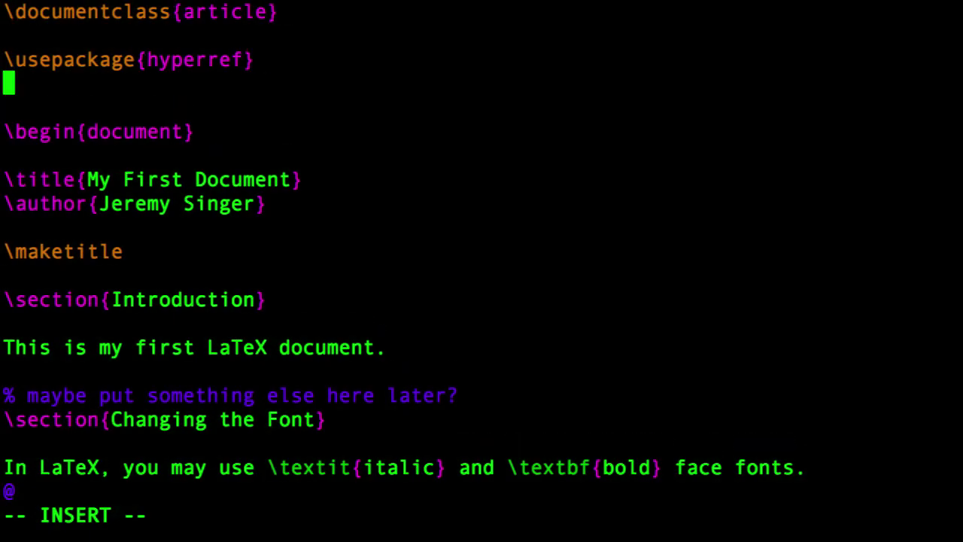
type("\\usepackage{graphicx}")
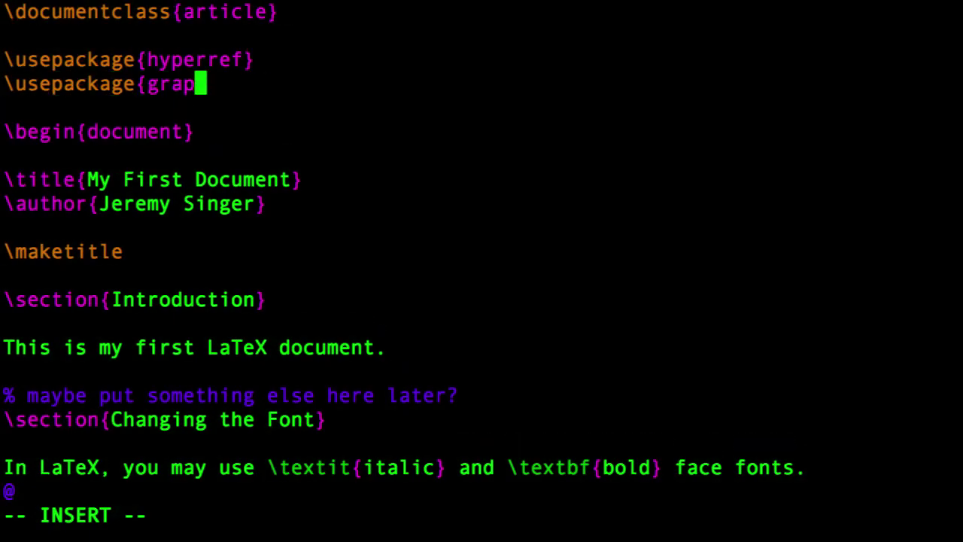
key("Down")
key("Down")
key("Down")
key("Down")
key("Down")
key("Down")
key("Down")
key("Down")
key("Down")
key("Down")
key("Down")
key("Down")
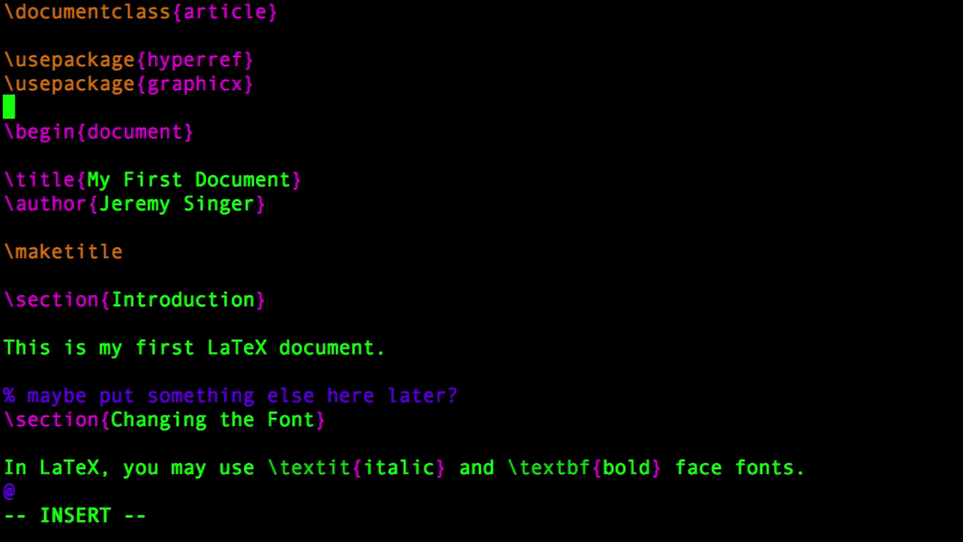
key("Up")
Add an empty figure environment with \begin{figure} and \end{figure} after the Conclusion.
key("Down")
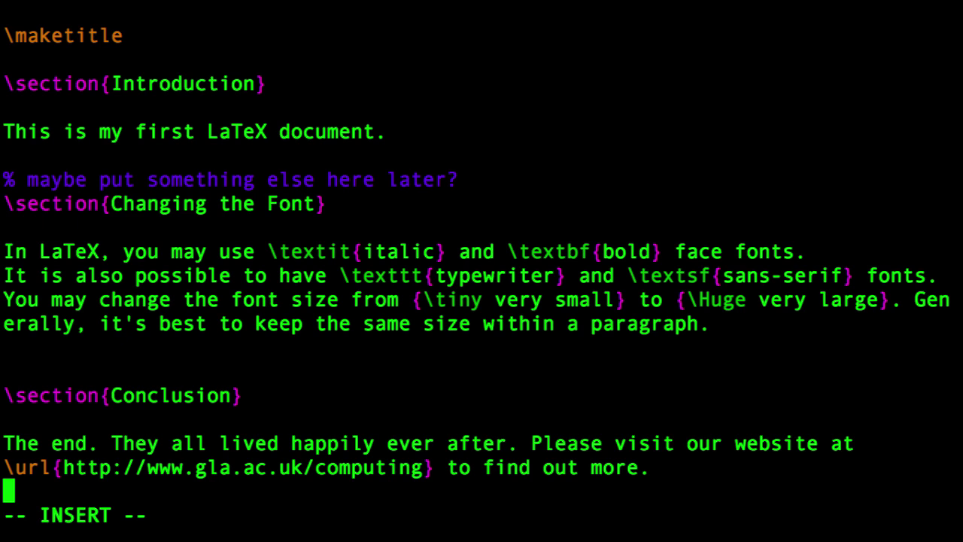
key("Return")
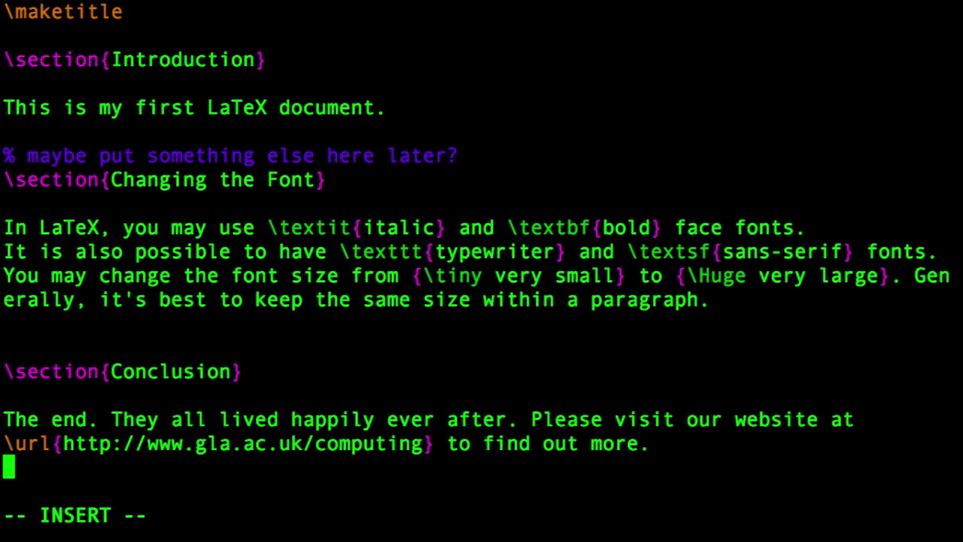
type("\begin{figure}")
key("Return")
key("Return")
type("\\end{figure}")
Insert \includegraphics{deuce.png} inside the figure.
key("Up")
type("\\in")
key("BackSpace")
type("nl")
key("BackSpace")
type("cludegraphics{")
key("BackSpace")
type("{")
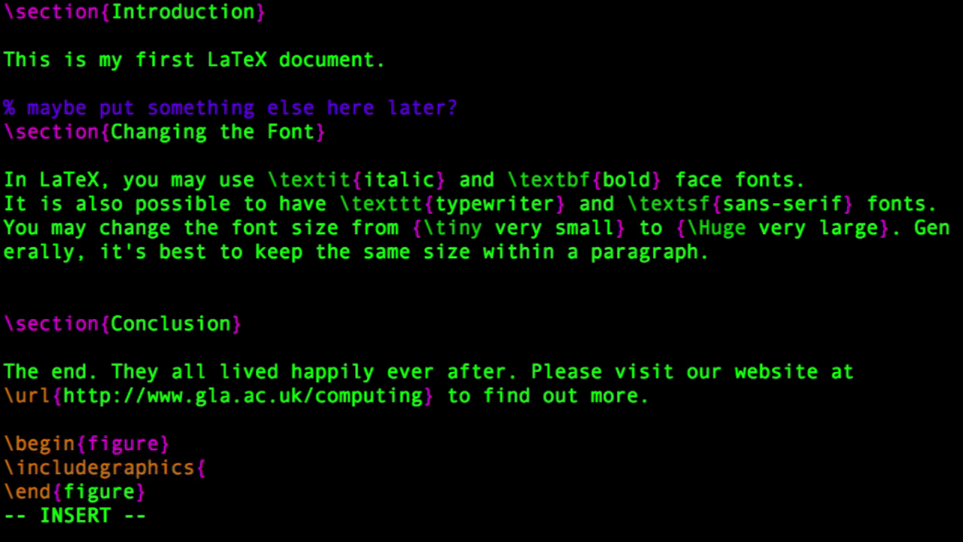
type("deuce.png}")
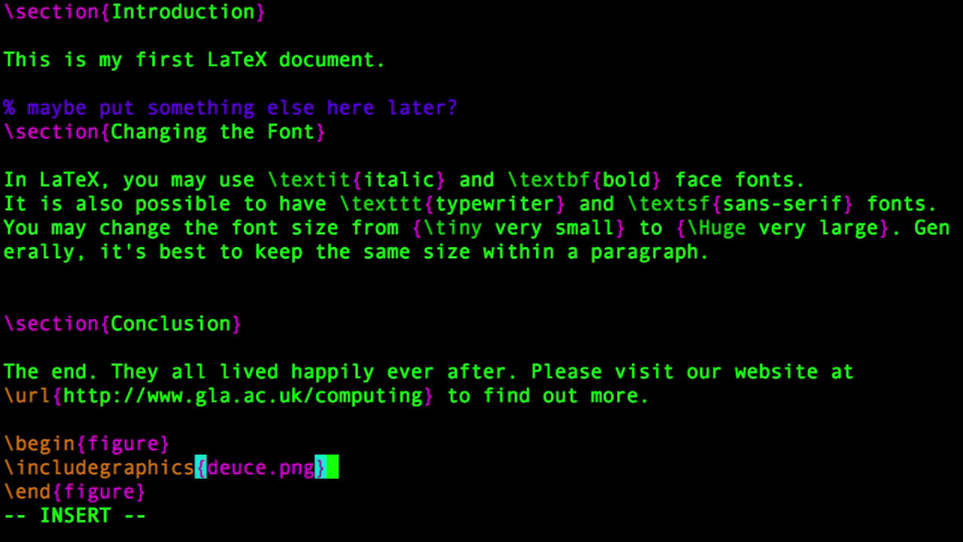
Add the caption 'This is the first computer at Glasgow University, installed in 1957.'.
key("Return")
type("\\caption{This ")
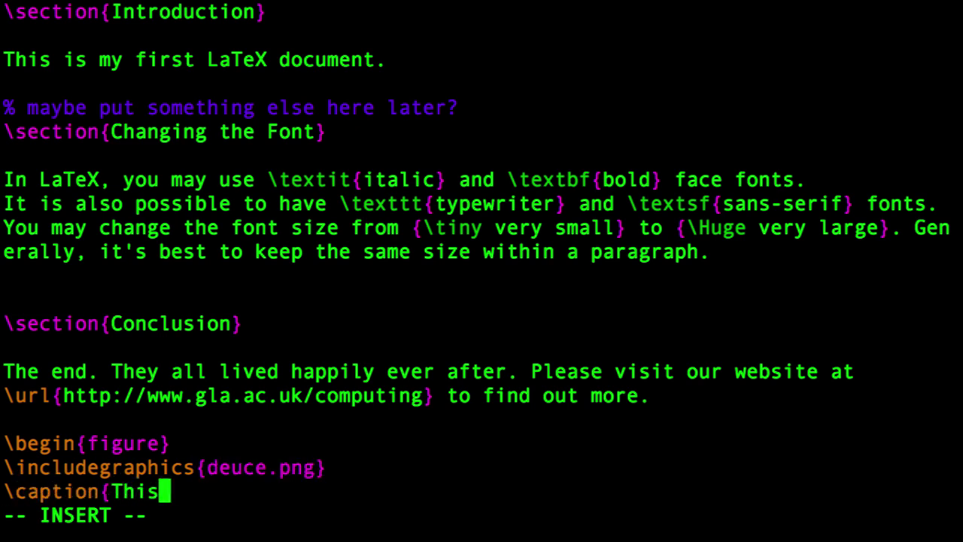
type("is the first cmopu")
key("BackSpace")
key("BackSpace")
key("BackSpace")
key("BackSpace")
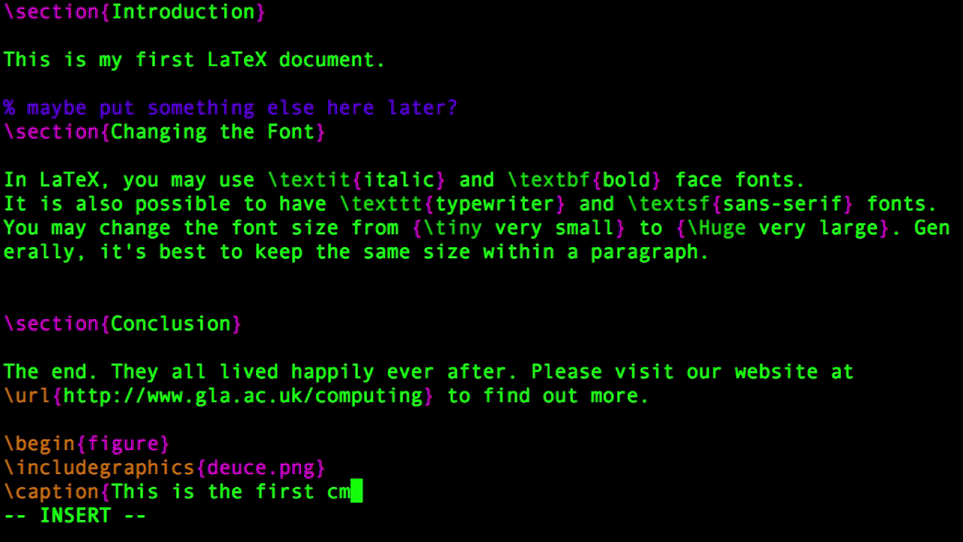
type("omputer at Glasgow University, ")
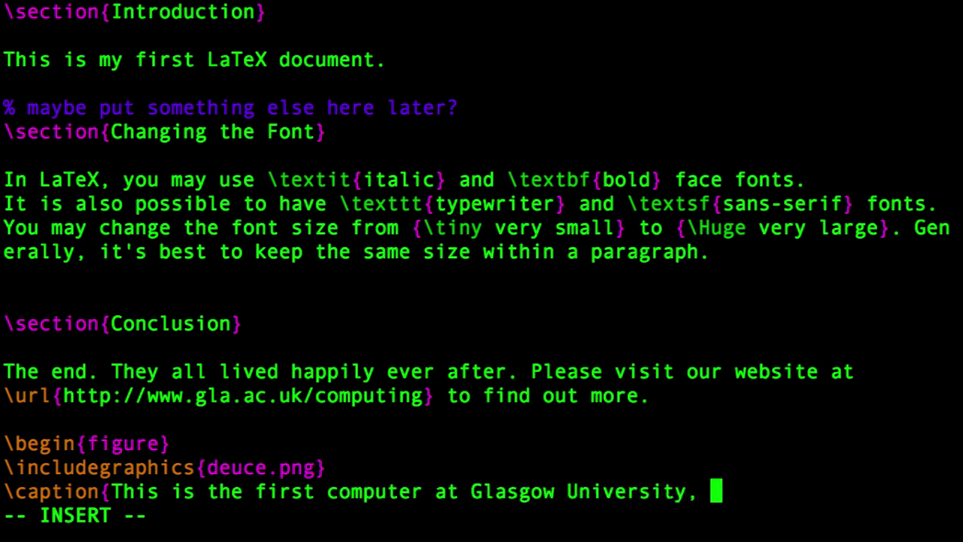
type("installed in 1957")
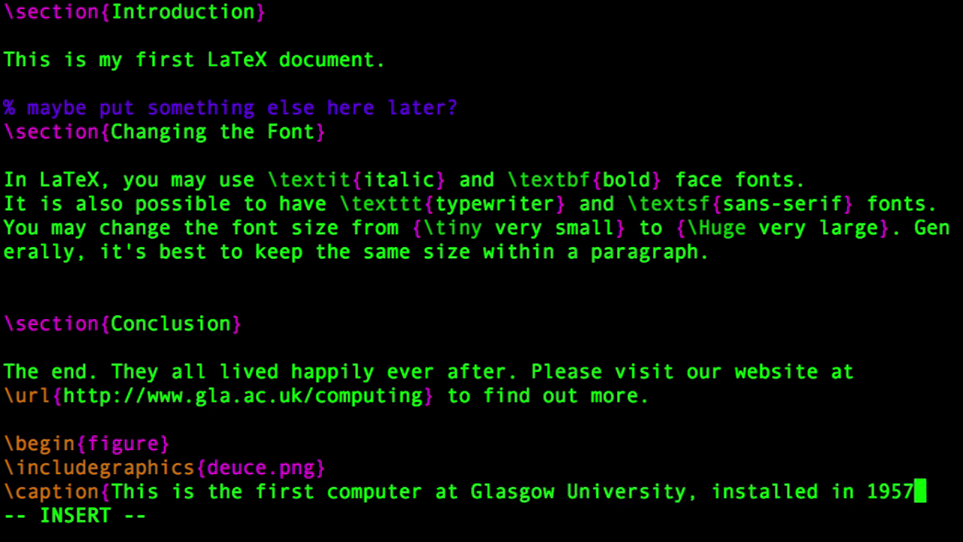
type(".}")
key("Up")
key("Down")
key("Down")
key("Down")
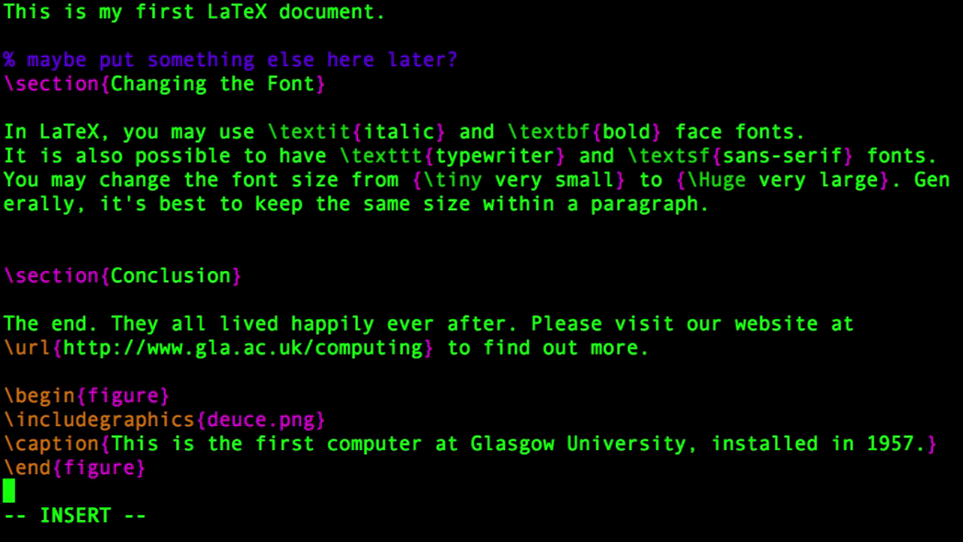
Save firstdoc.tex and quit vim with :wq.
key("Escape")
type(":wq")
key("Return")
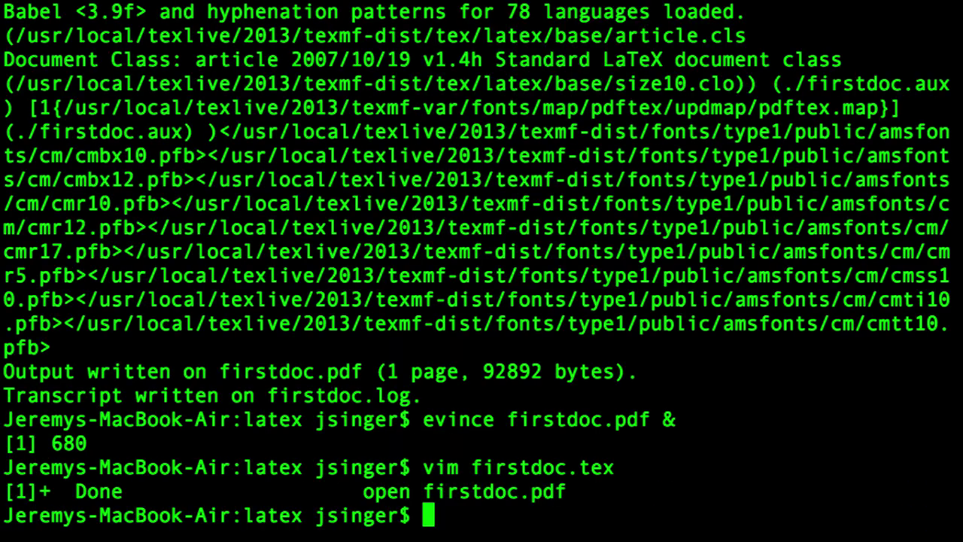
Move ~/Desktop/deuce.png into the current folder and run pdflatex firstdoc.tex.
type("mv ~/Desktop/deuce.png ")
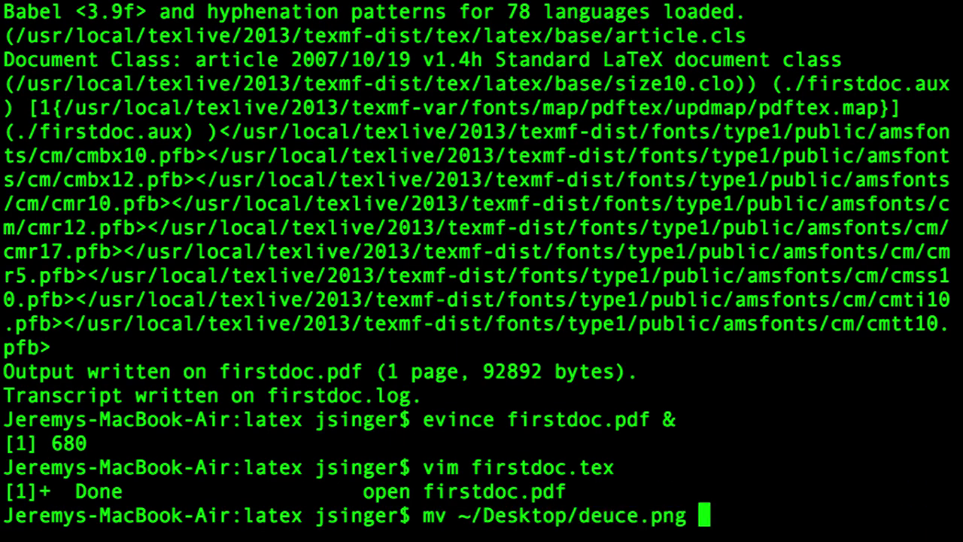
type(".")
key("Return")
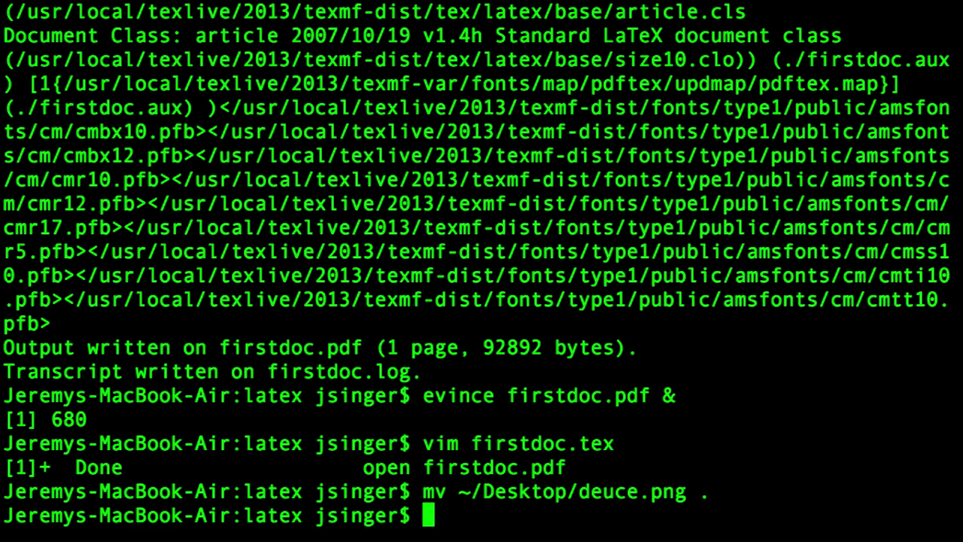
type("pdflatex  firstdoc.")
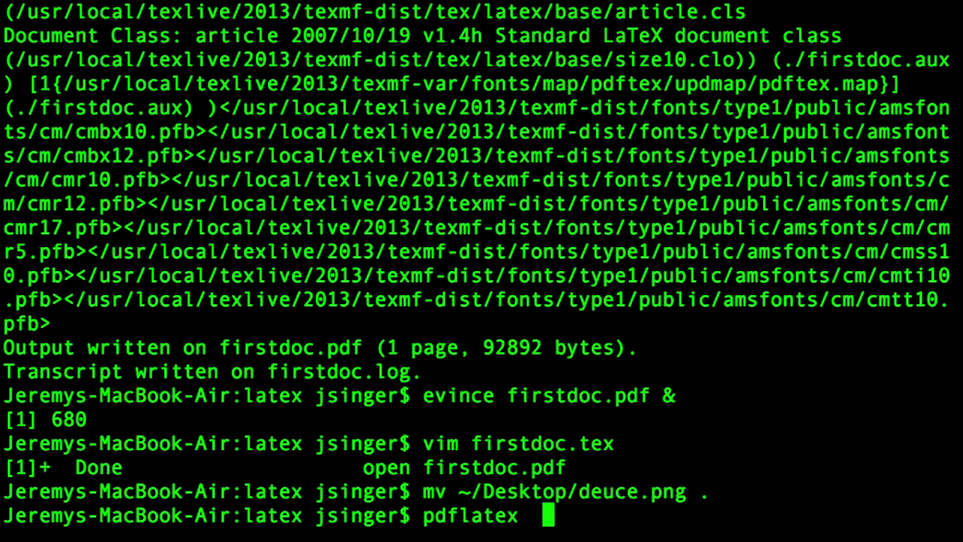
type("tex")
key("Return")
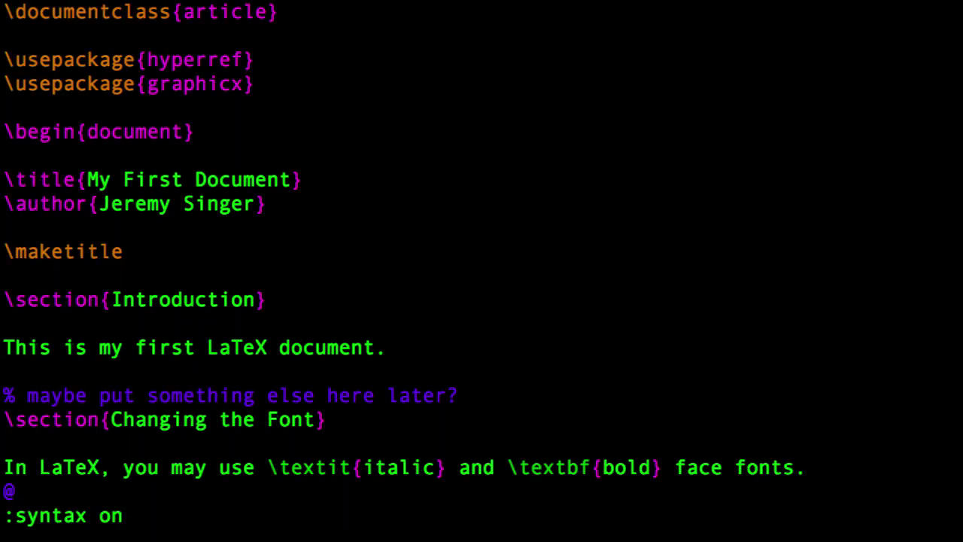
Change the figure's image width from 8cm to 6cm in the \includegraphics line.
key("shift+g")
key("Up")
key("Up")
key("Up")
key("Right")
key("Right")
key("Up")
key("Right")
key("Right")
key("Right")
key("Right")
key("Up")
key("Right")
key("Right")
key("Right")
key("Right")
key("Down")
key("Right")
key("Right")
key("Right")
key("Right")
key("Right")
key("Right")
key("Right")
key("Right")
key("Right")
key("Right")
key("Right")
key("Right")
key("Right")
key("Right")
key("i")
key("BackSpace")
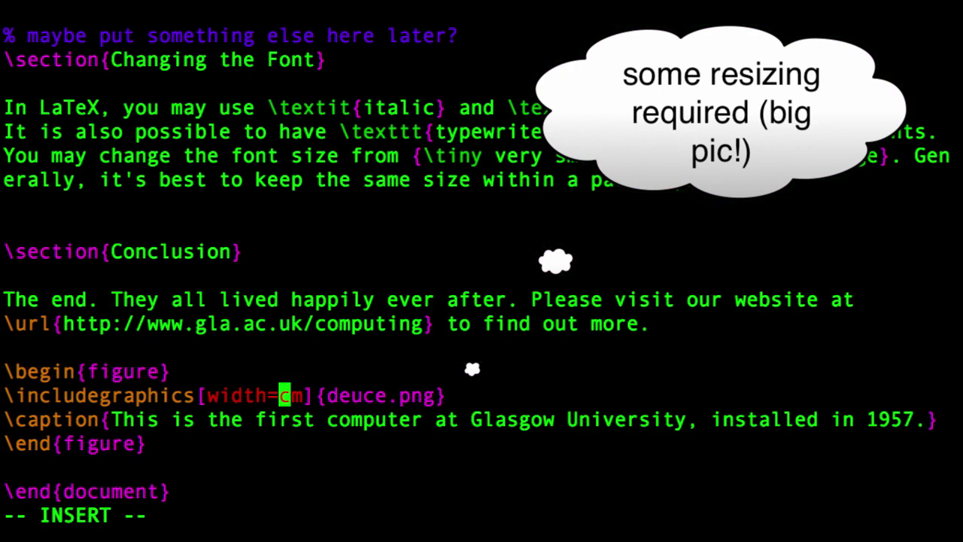
type("6")
key("Escape")
Save and quit vim, then recompile firstdoc.tex with pdflatex into a one-page PDF.
type(":wq")
key("Return")
key("Up")
key("Up")
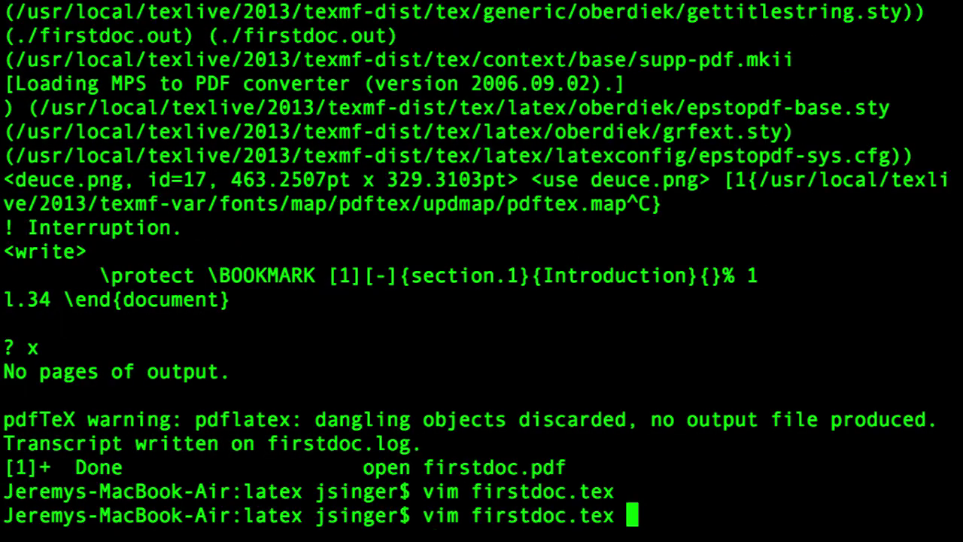
key("Return")
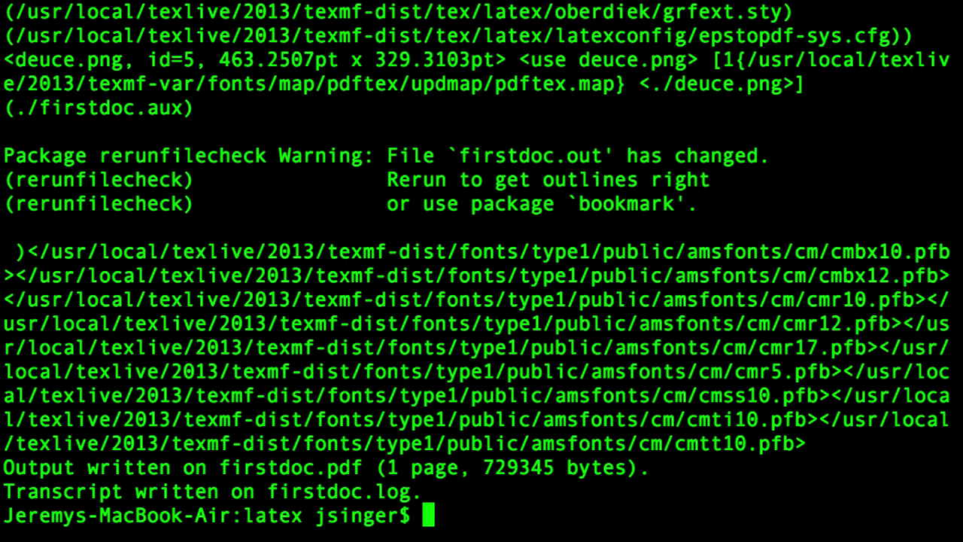
key("Up")
key("Up")
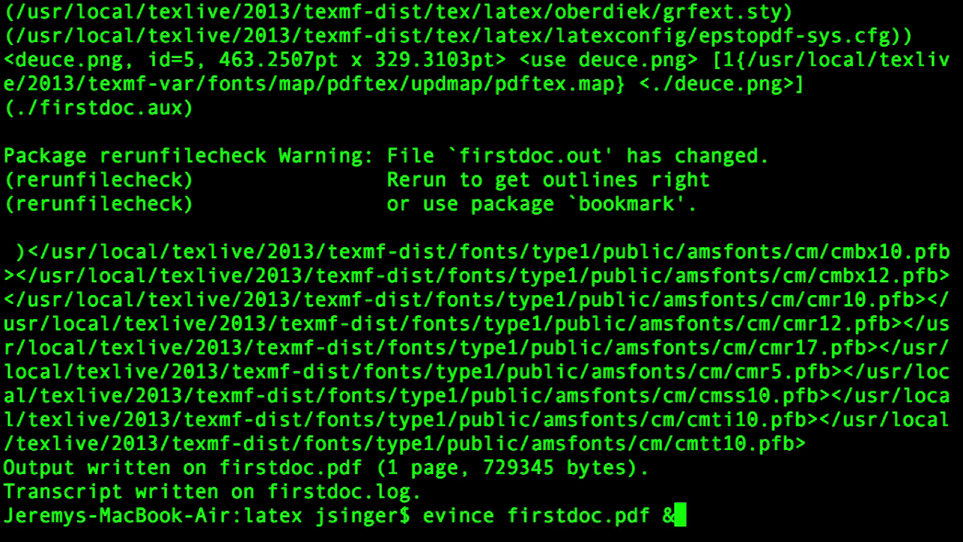
Open firstdoc.pdf in evince, scroll to check the deuce.png figure and caption, then close it.
key("Return")
scroll(164, 267, "down", 10)
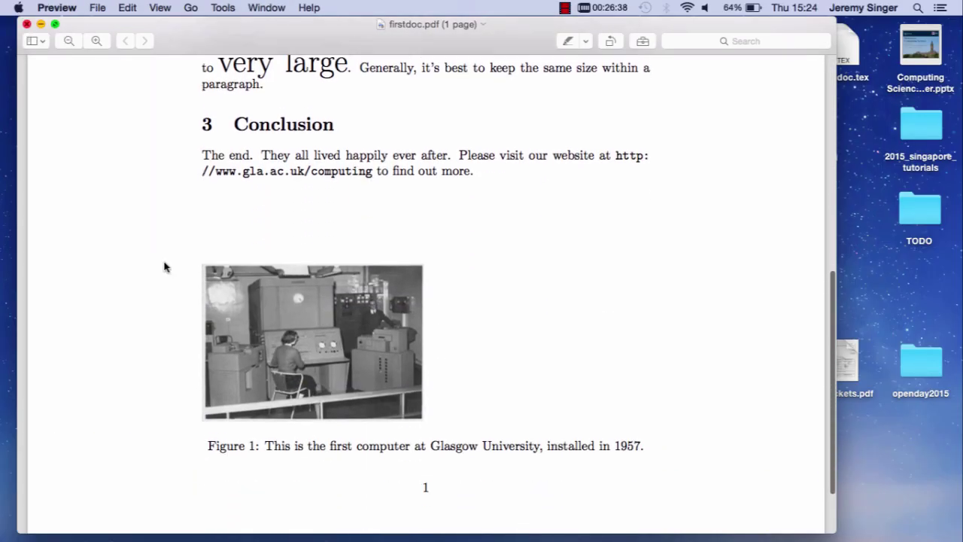
scroll(164, 266, "up", 6)
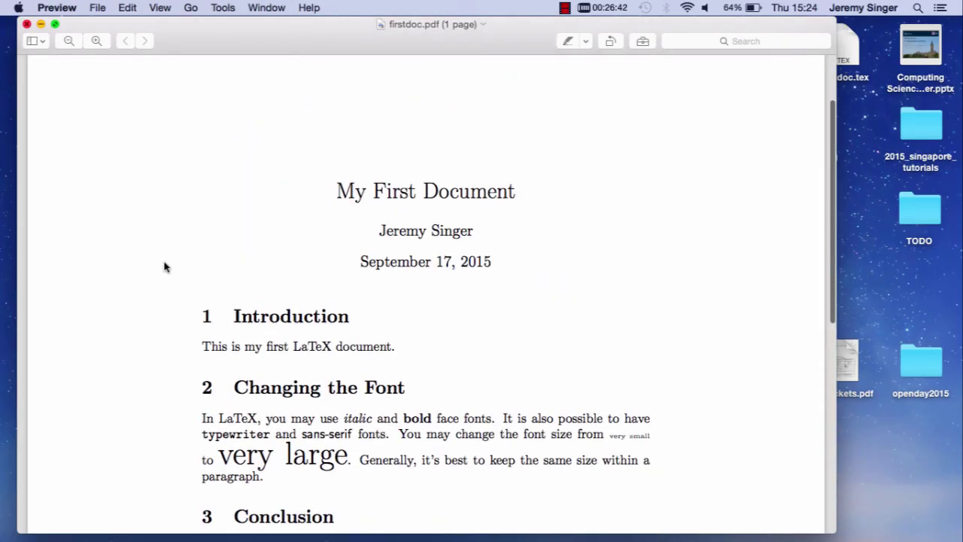
scroll(164, 266, "down", 4)
scroll(164, 266, "down", 2)
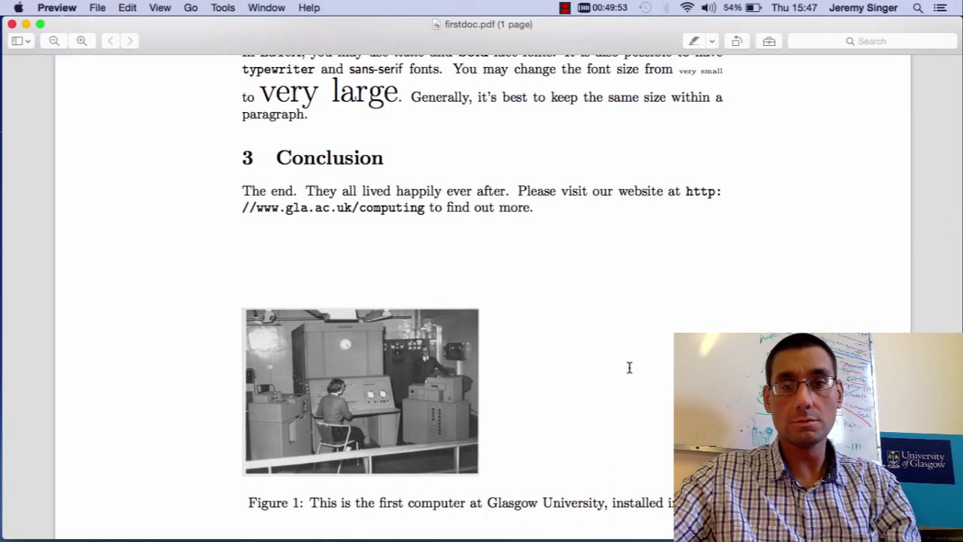
key("ctrl+Left")
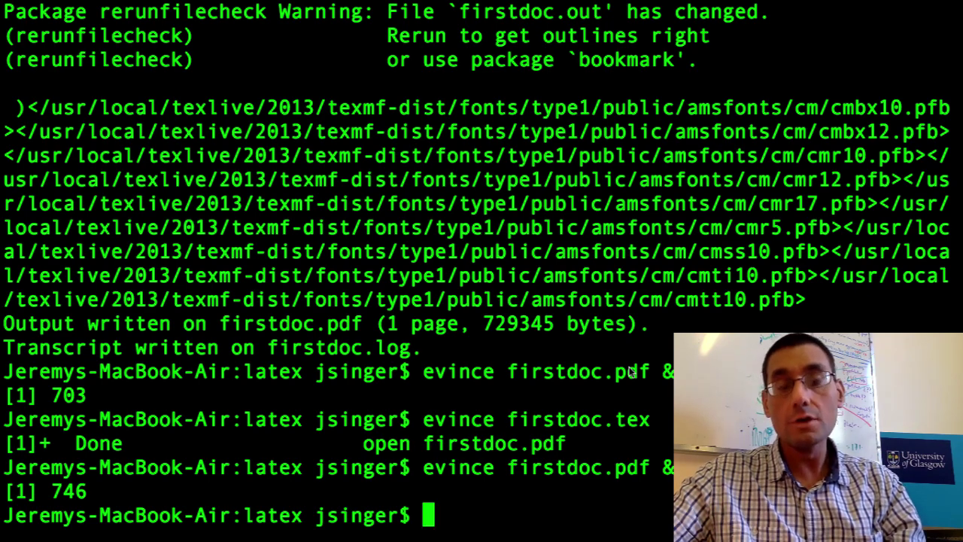
Hide all open windows to reveal the desktop.
key("super+h")
key("super+h")
key("super+h")
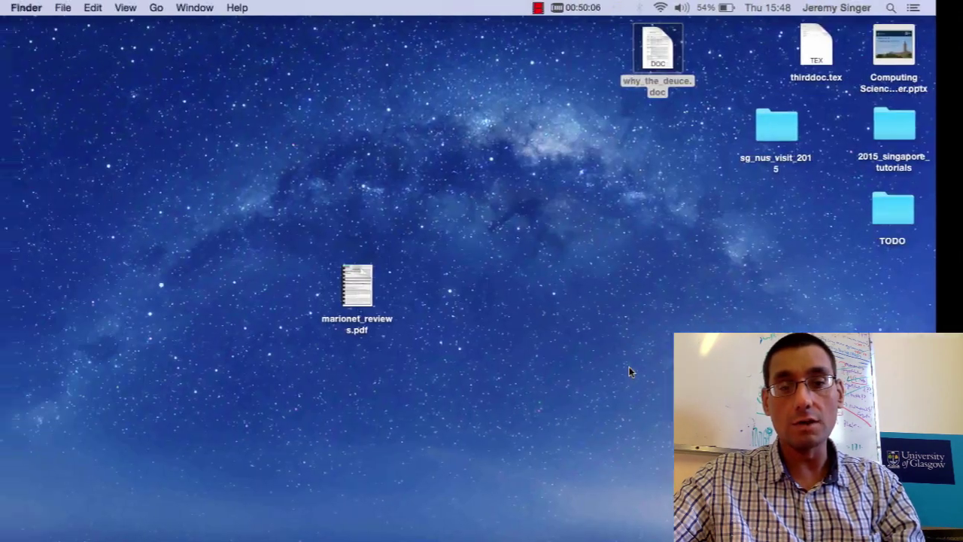
Open a new browser tab and load the sharelatex.com site.
key("super+Tab")
key("super+t")
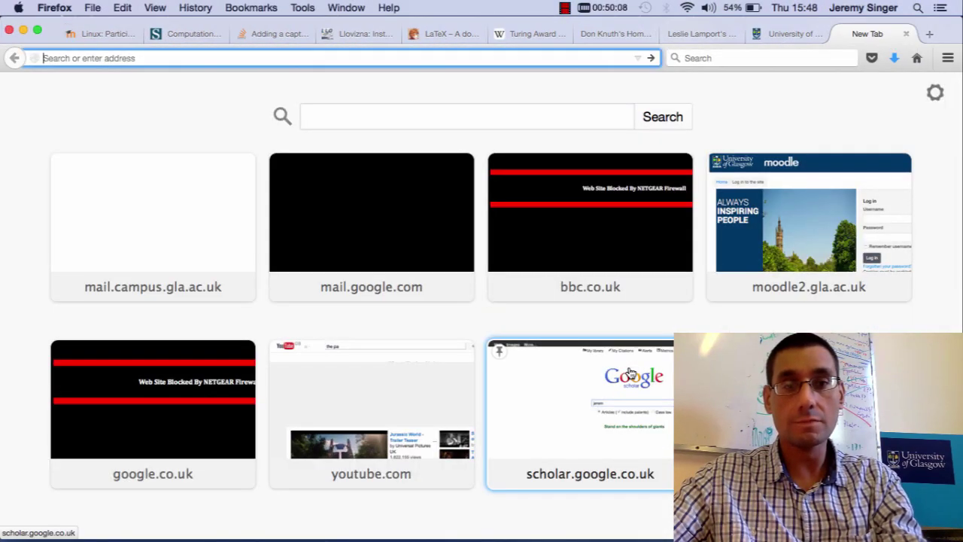
type("sharelatex.com")
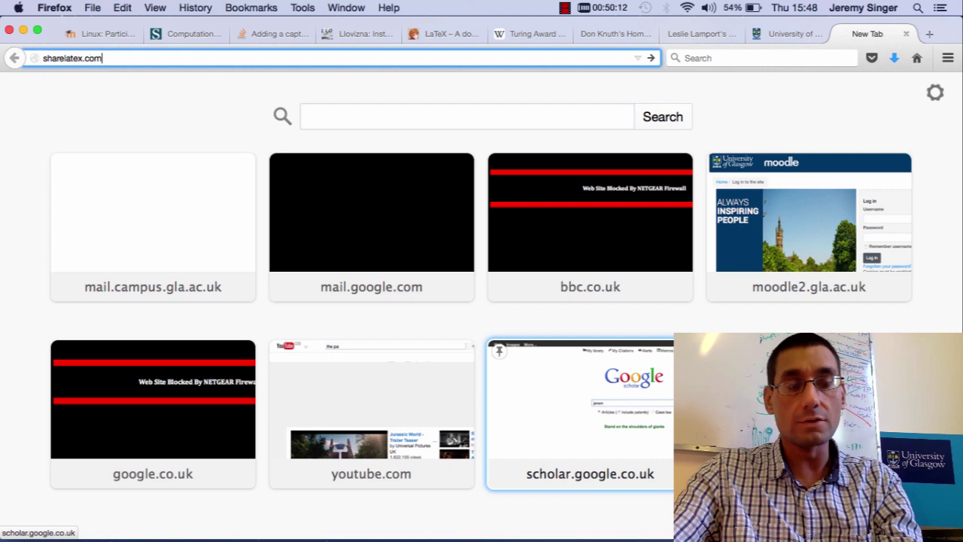
key("Return")
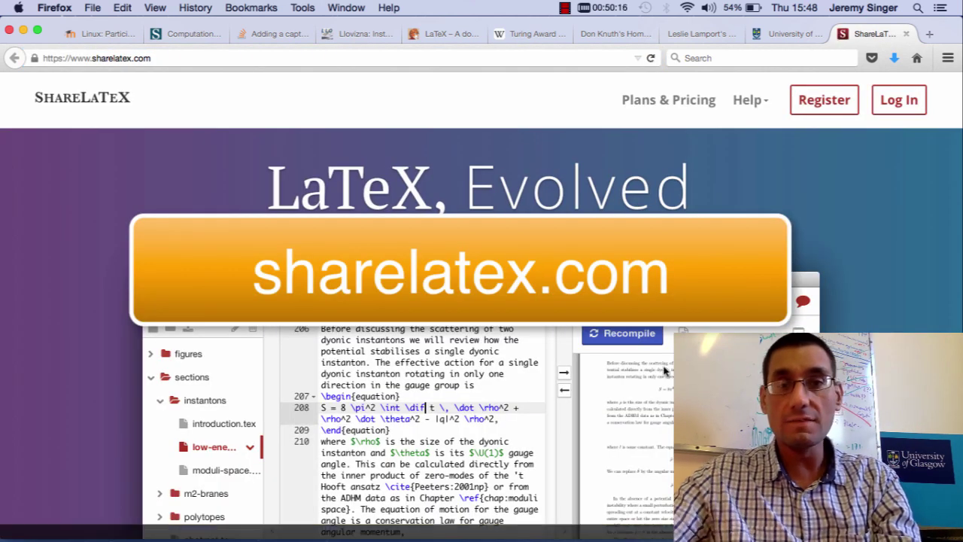
scroll(791, 239, "down", 2)
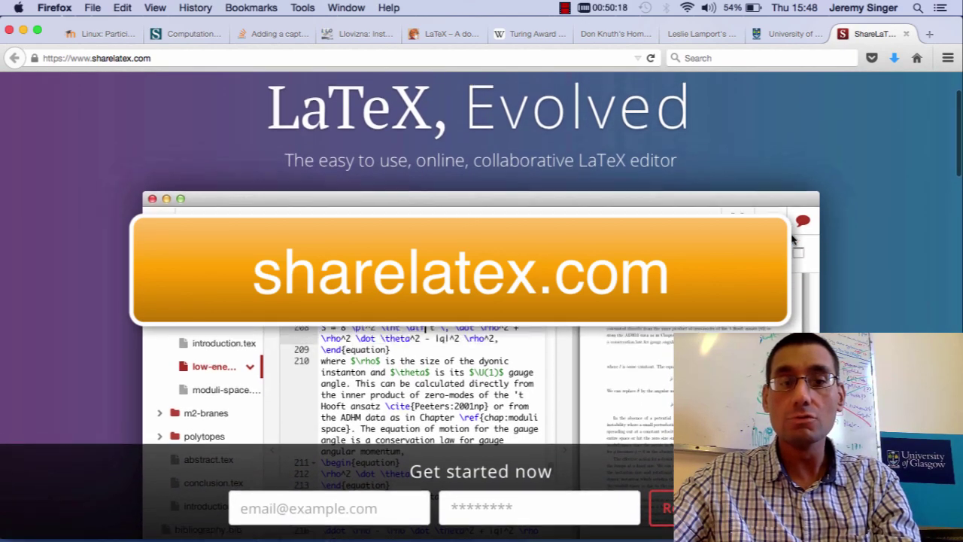
scroll(791, 239, "up", 2)
scroll(791, 239, "down", 3)
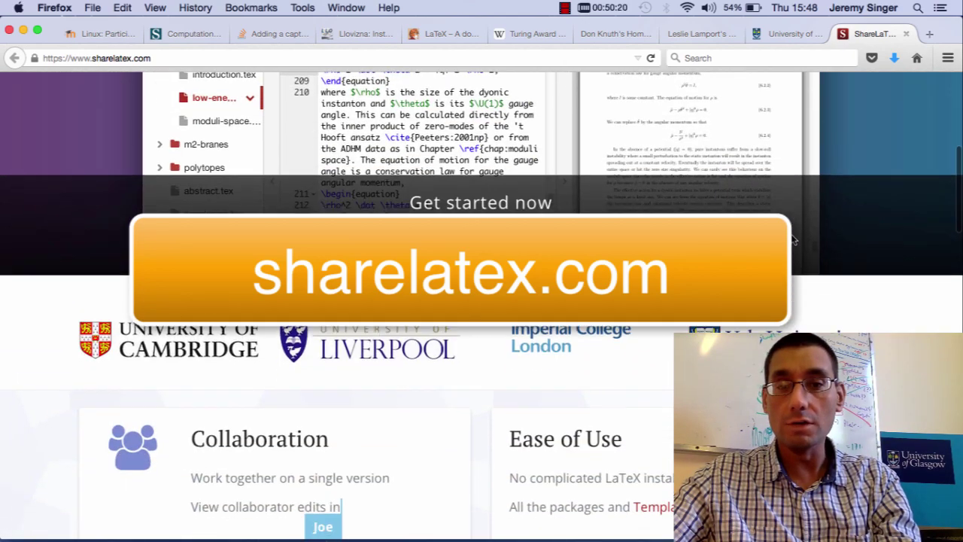
scroll(791, 239, "up", 3)
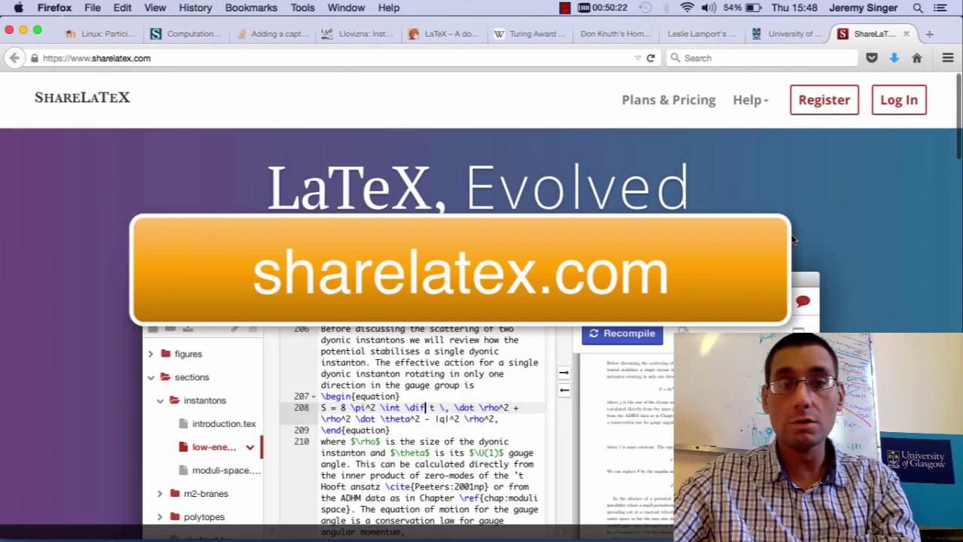
Log in to ShareLaTeX using the saved e-mail address and password.
left_click(910, 110)
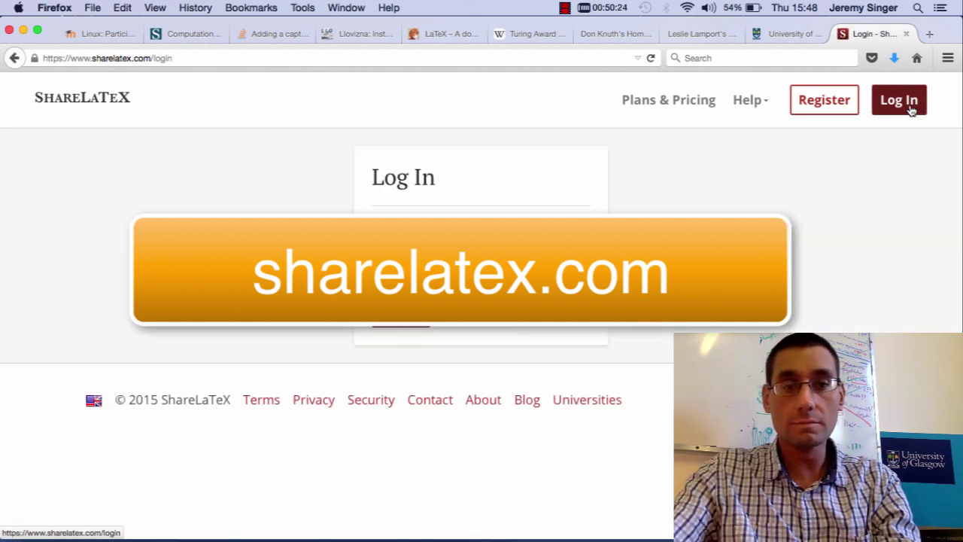
type("giraffe")
key("Down")
key("Return")
key("Tab")
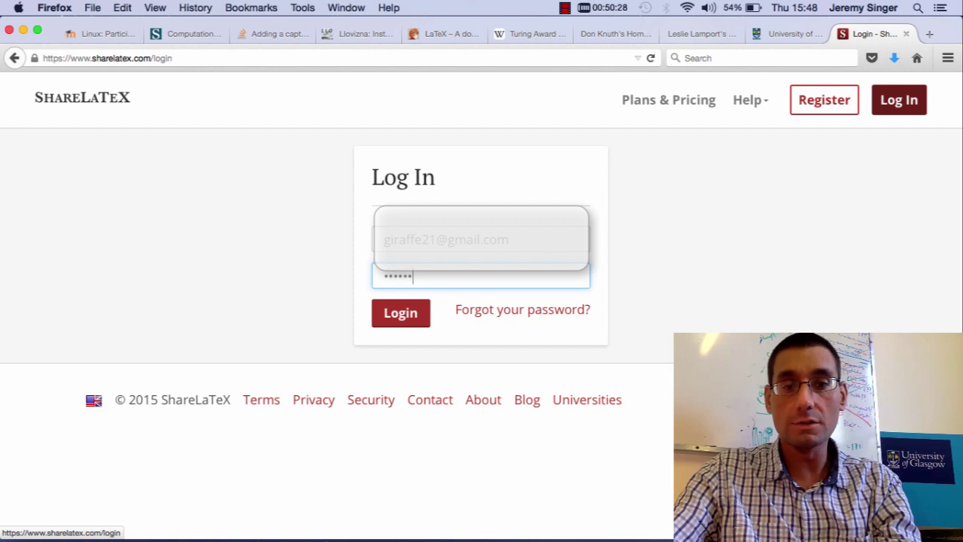
key("Return")
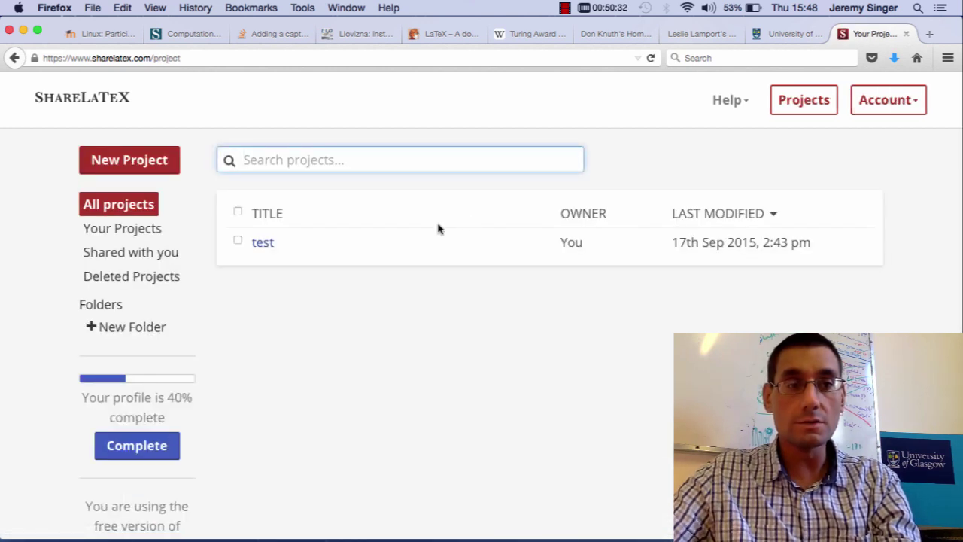
Create a new Blank Project named test2.
left_click(139, 164)
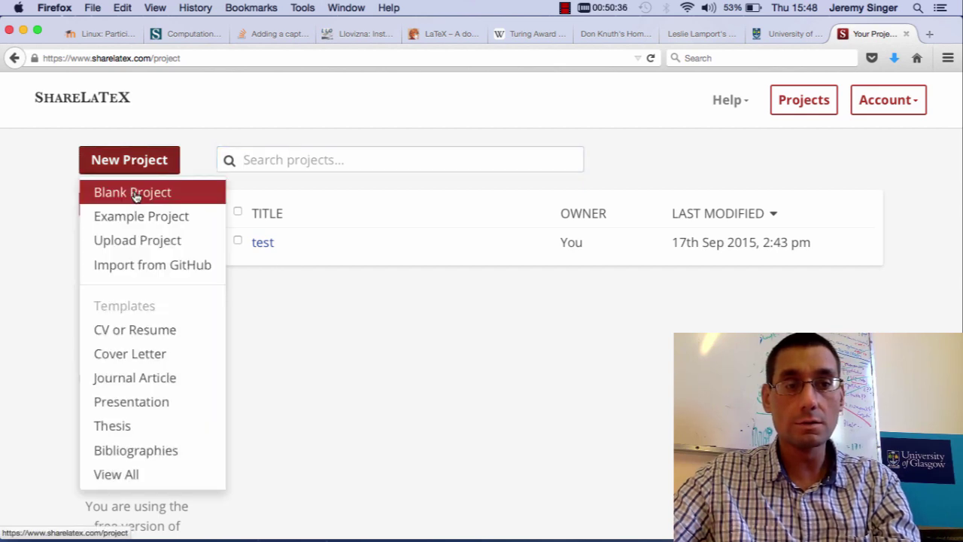
left_click(137, 196)
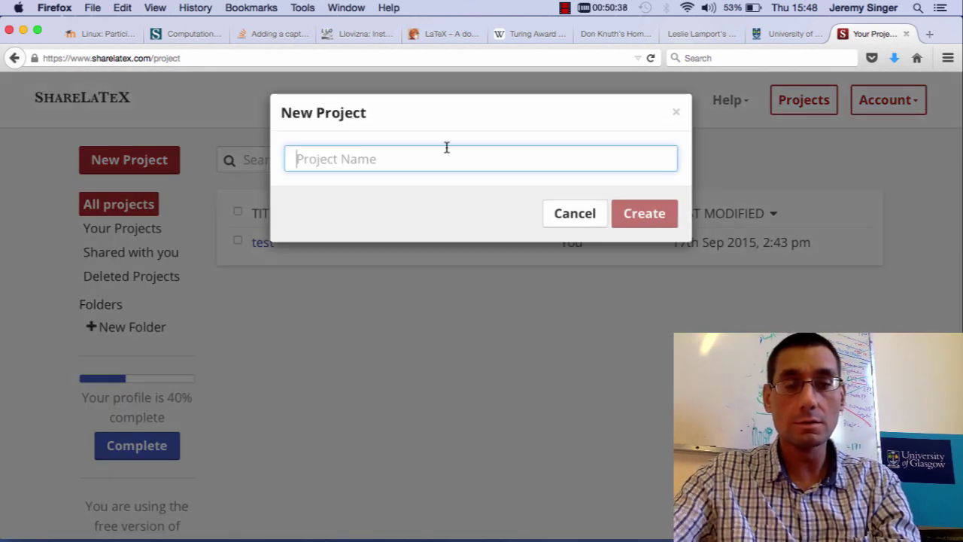
type("test2")
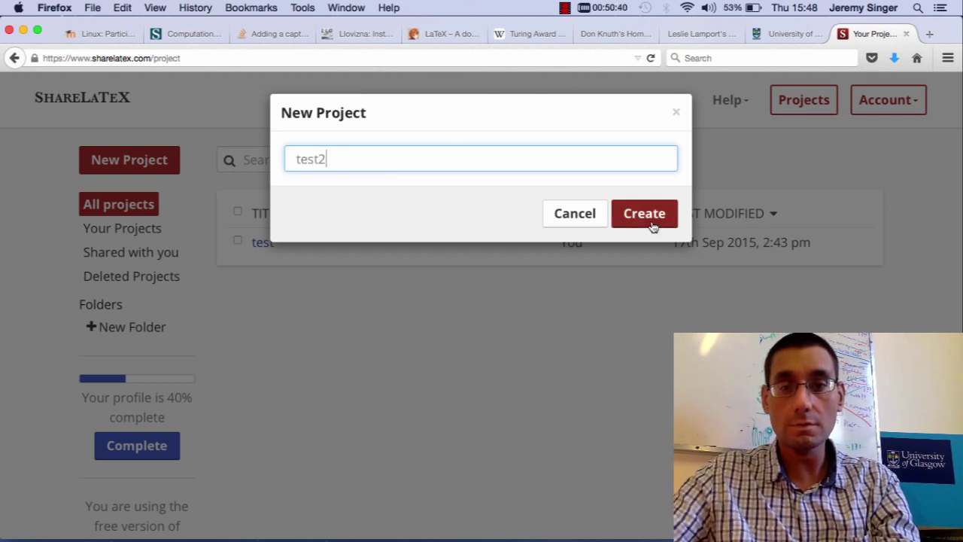
left_click(651, 222)
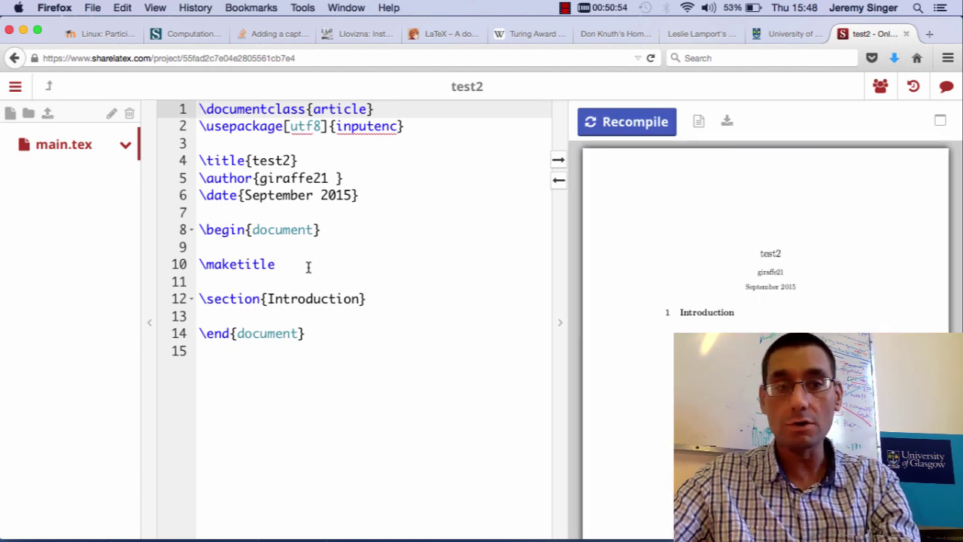
Type \textit{Here is a simple online document}. on a new line below the Introduction heading.
left_click(368, 298)
key("Return")
key("Return")
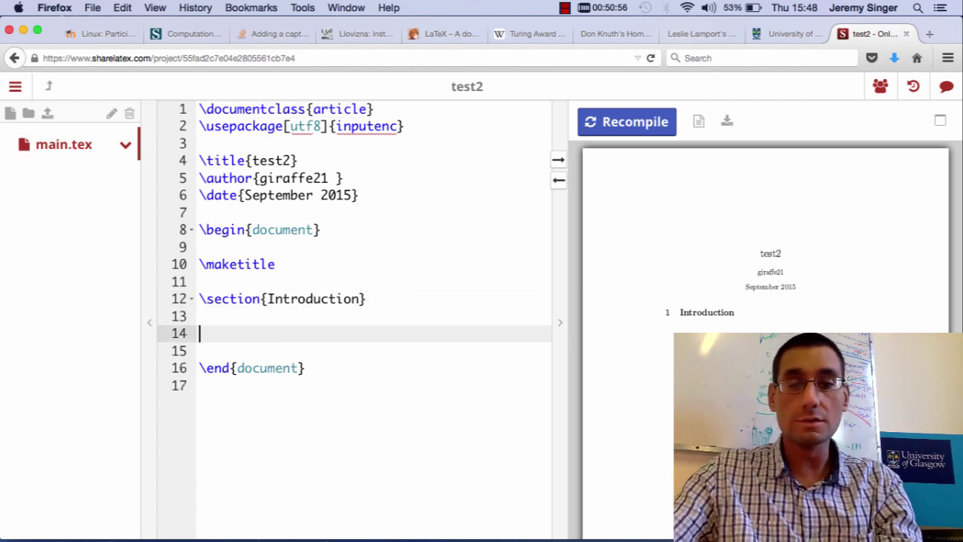
type("\\textit{Here is a simple nl")
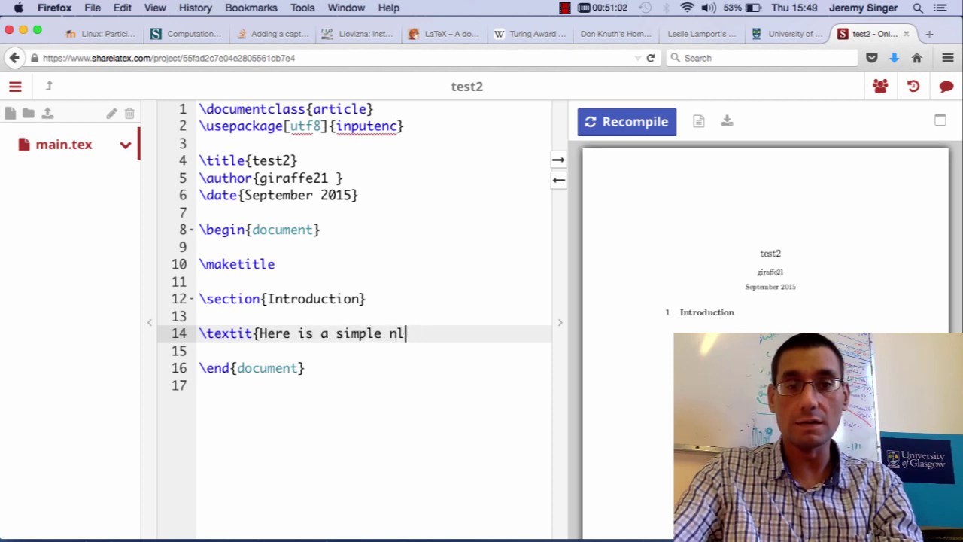
key("BackSpace")
type("inlin")
key("BackSpace")
key("BackSpace")
key("BackSpace")
key("BackSpace")
key("BackSpace")
type("online docume")
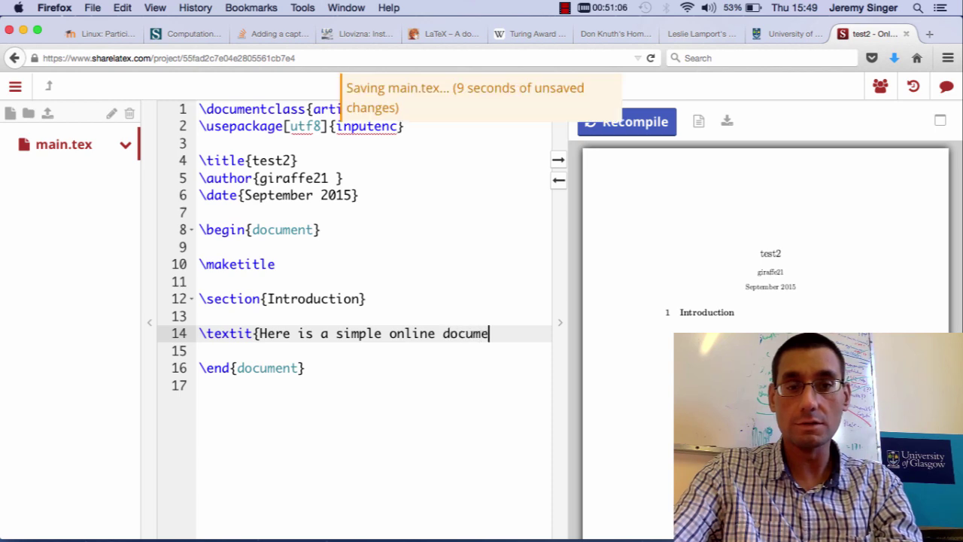
type("nt}.")
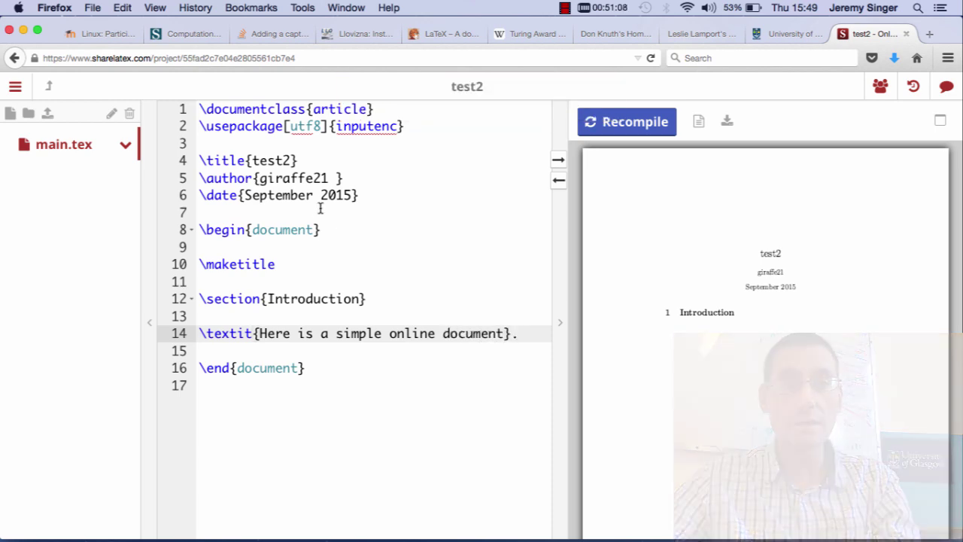
Recompile the project and zoom the PDF preview in twice to check the italic sentence.
left_click(624, 123)
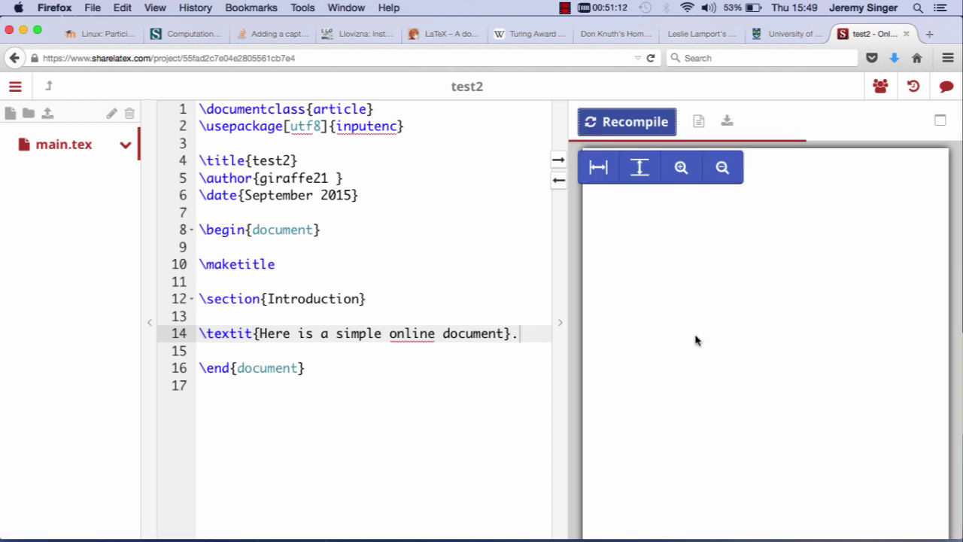
left_click(680, 167)
left_click(680, 169)
scroll(787, 350, "down", 3)
scroll(786, 351, "right", 3)
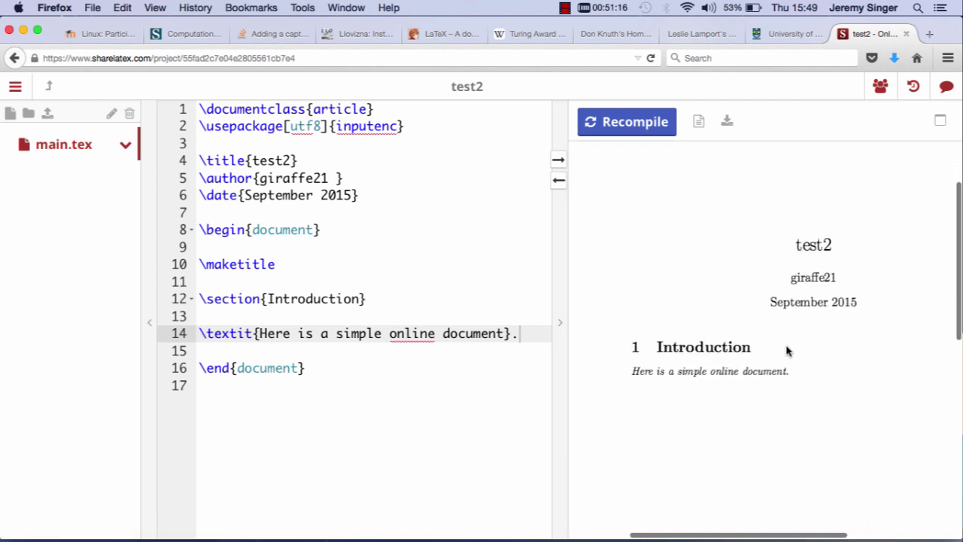
scroll(786, 350, "up", 1)
scroll(787, 350, "left", 1)
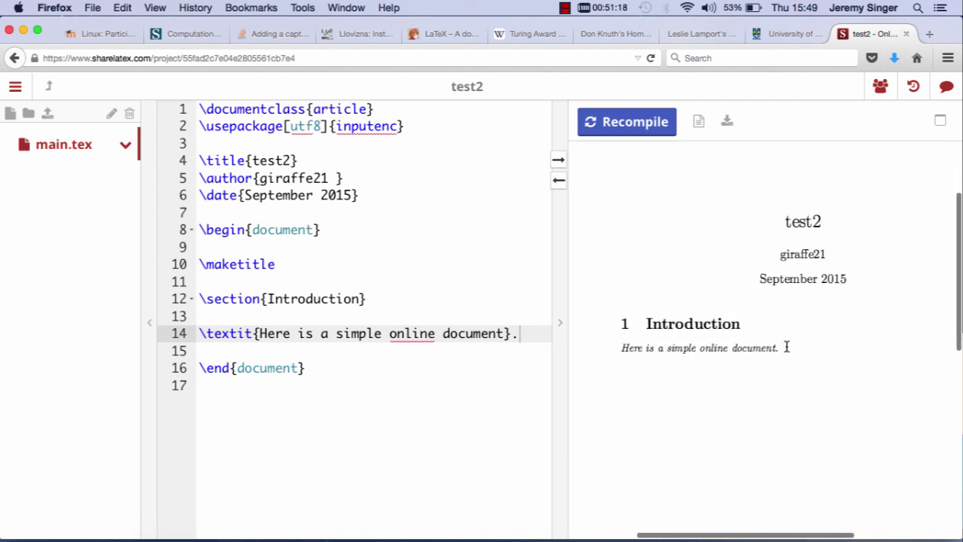
scroll(697, 267, "down", 1)
scroll(696, 267, "left", 1)
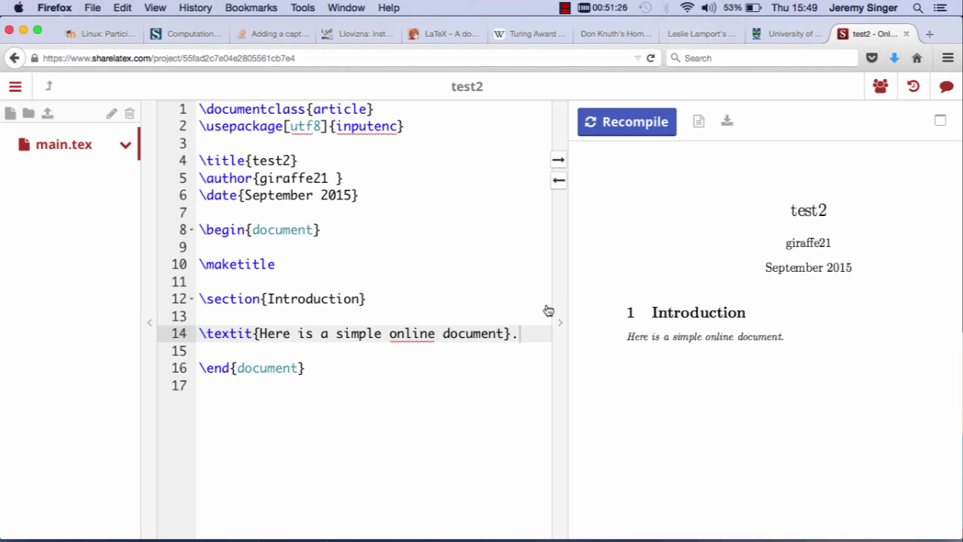
Review the test2 project's sharing settings, then show its chat panel.
left_click(880, 89)
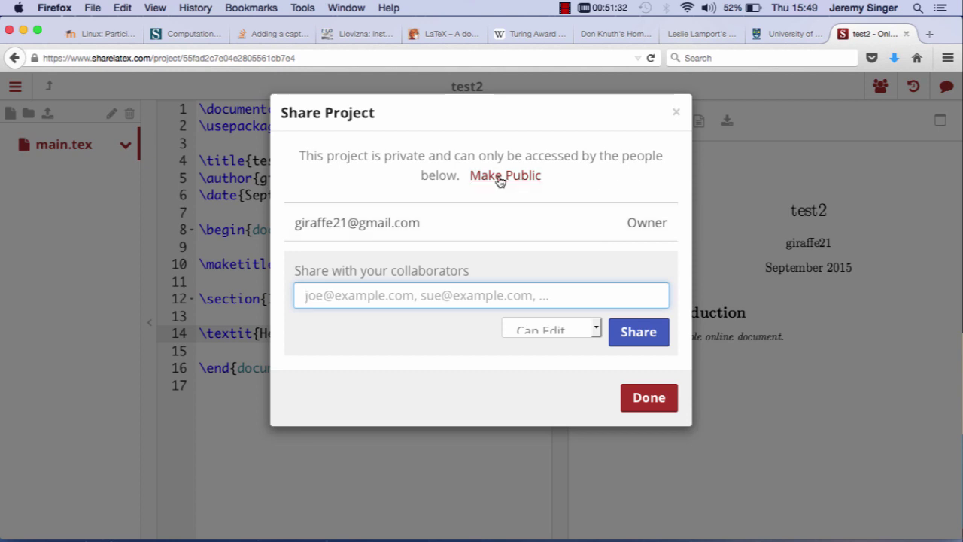
left_click(639, 399)
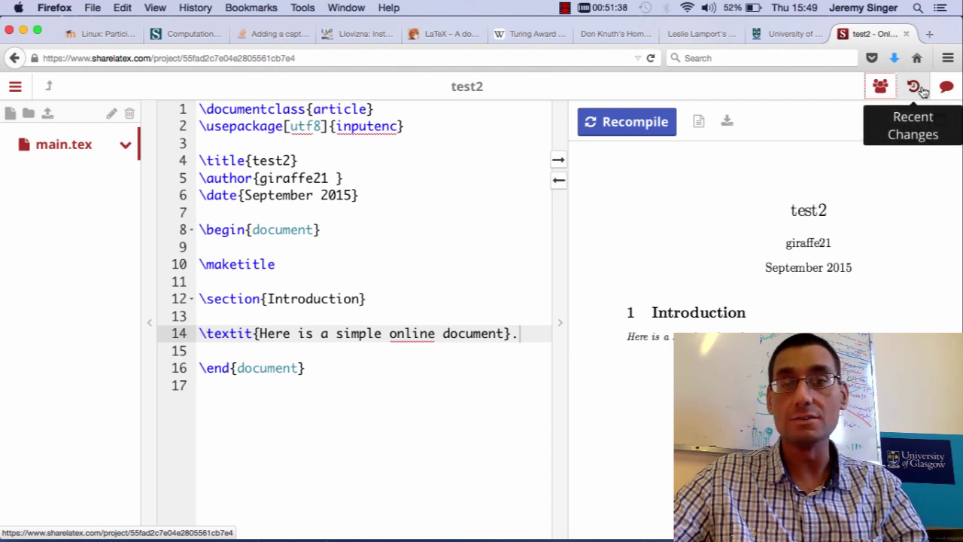
left_click(945, 86)
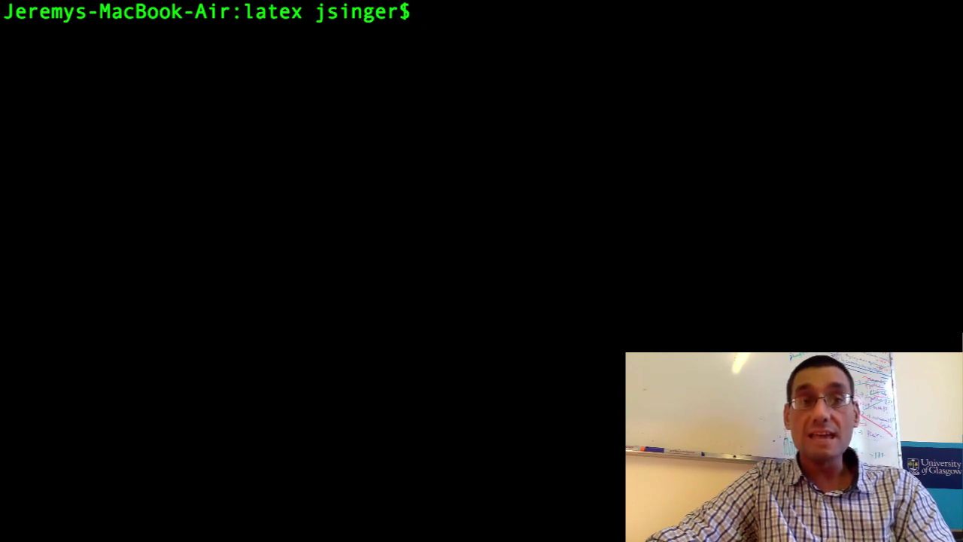
Open firstdoc.tex in vim and delete the \end{figure} line.
type("vim")
type("firstdoc.")
type("tex")
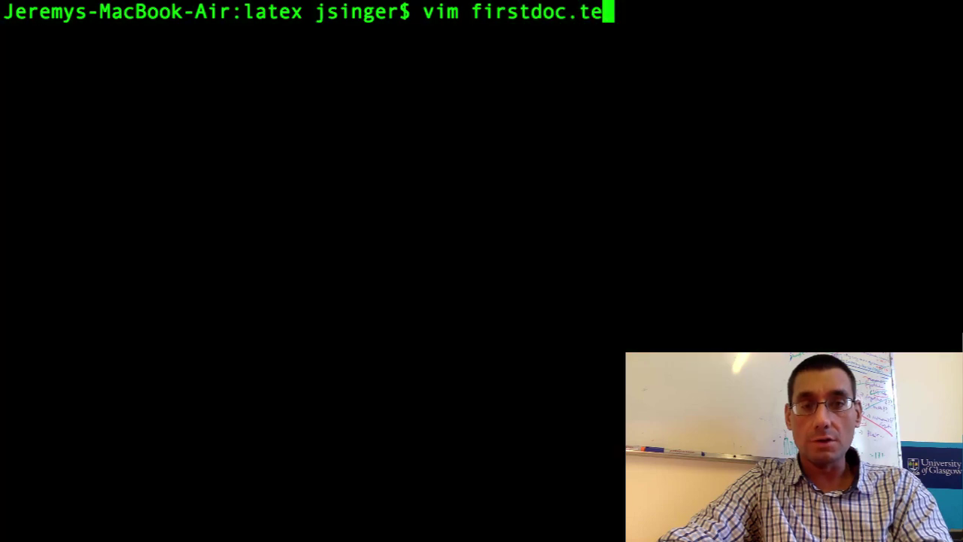
key("Return")
key("Down")
key("Down")
key("Down")
key("Down")
key("Down")
key("Down")
key("Down")
key("Down")
key("Down")
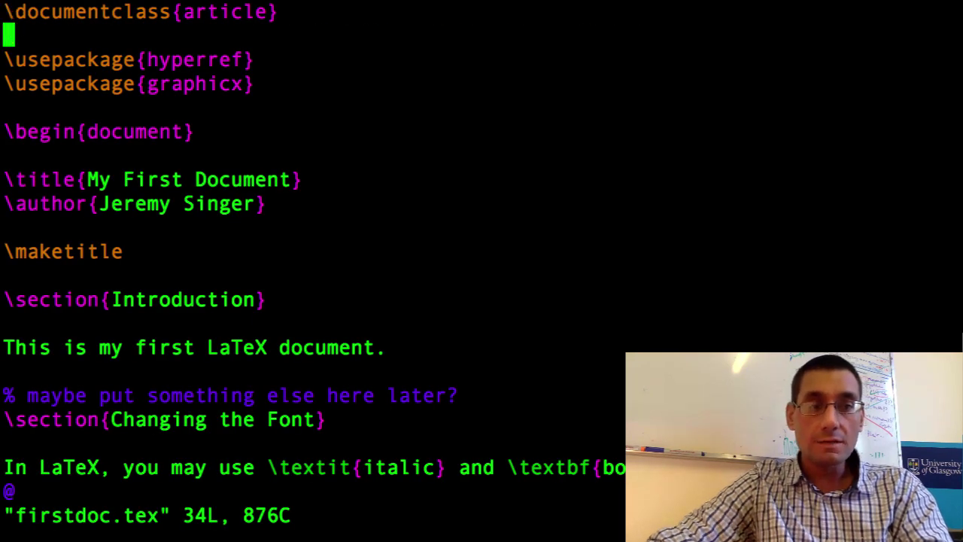
key("Down")
key("Down")
key("Down")
key("Down")
key("Down")
key("Down")
key("Down")
key("Down")
key("Down")
key("Down")
key("Down")
key("Down")
key("Down")
key("Down")
key("Down")
key("Down")
key("Down")
key("Down")
key("Down")
key("Down")
key("Up")
key("Up")
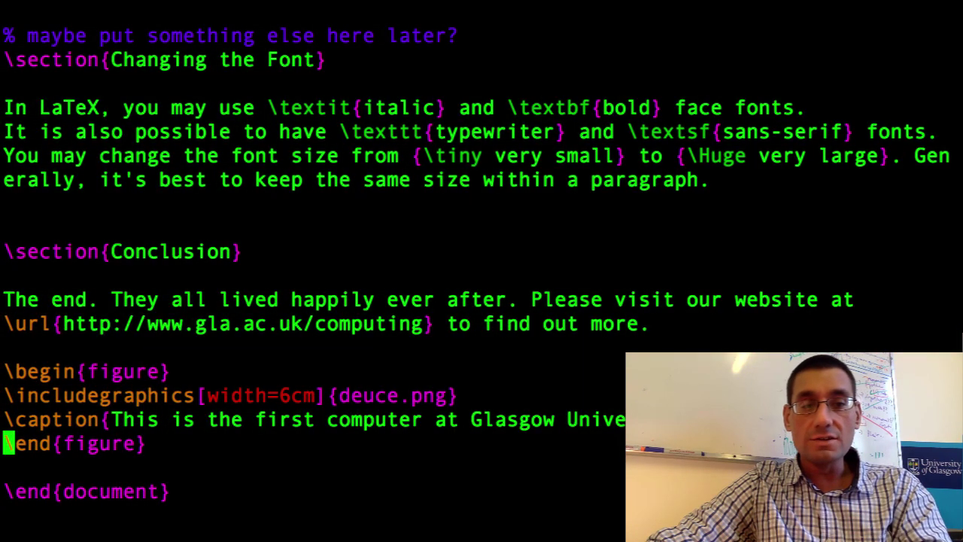
key("d")
key("d")
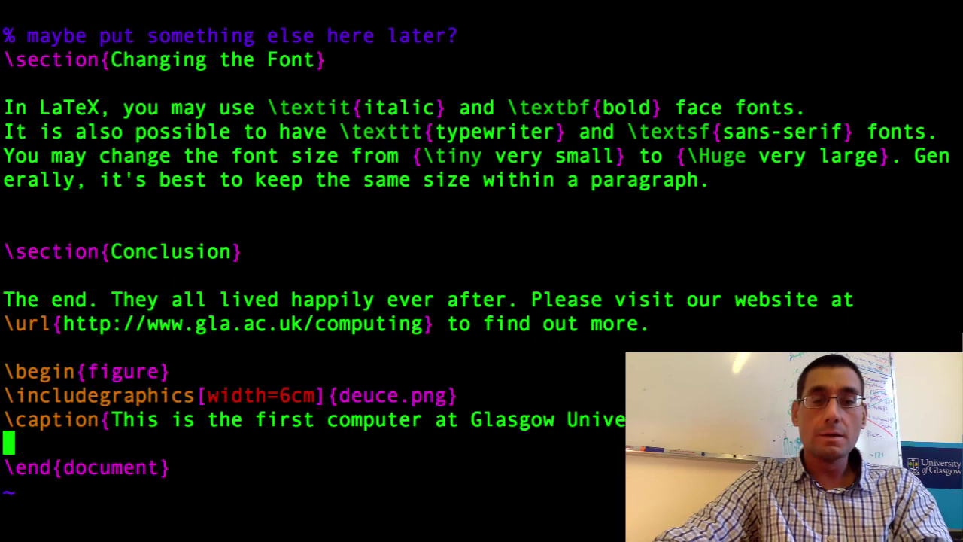
Save firstdoc.tex and quit vim with :wq, leaving \begin{figure} unclosed.
type(":Wq")
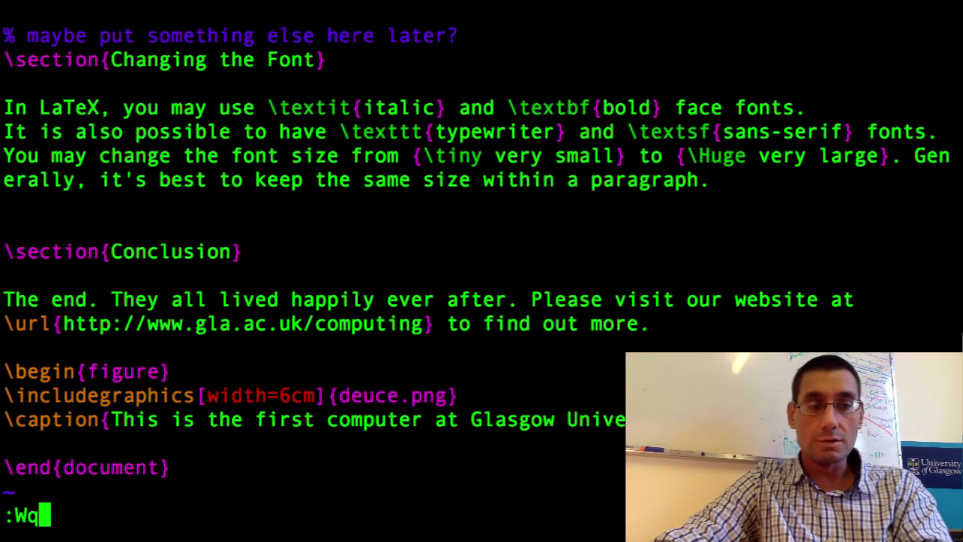
key("BackSpace")
key("BackSpace")
type("wq")
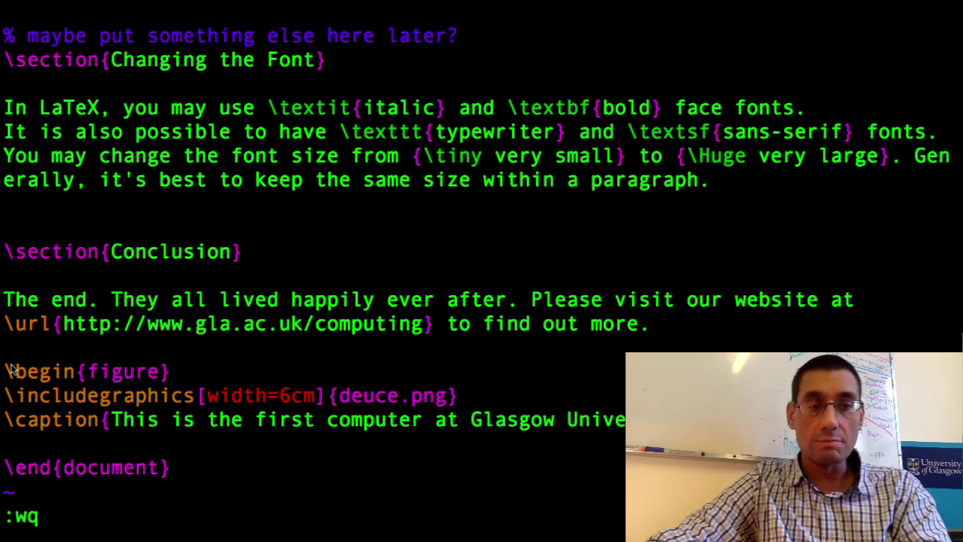
left_click_drag(5, 370, 172, 371)
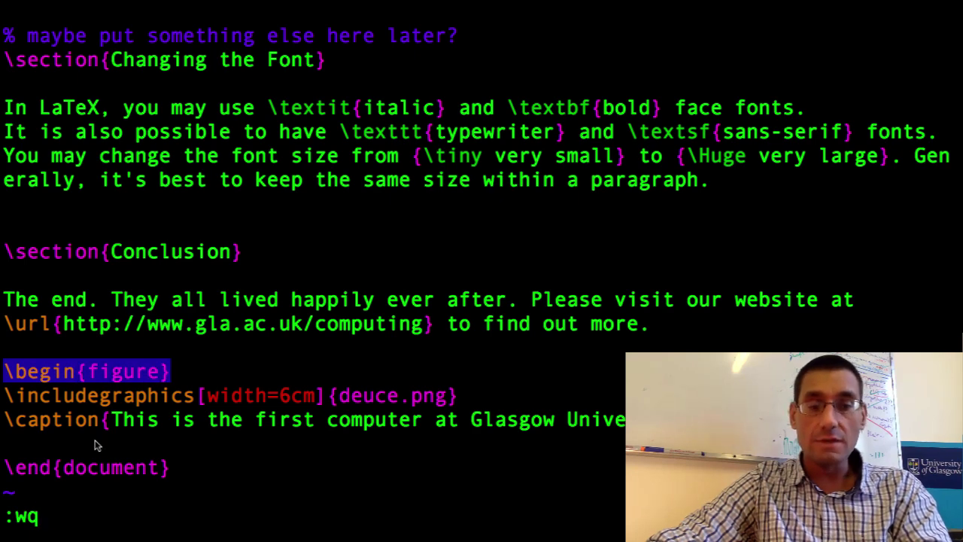
key("Return")
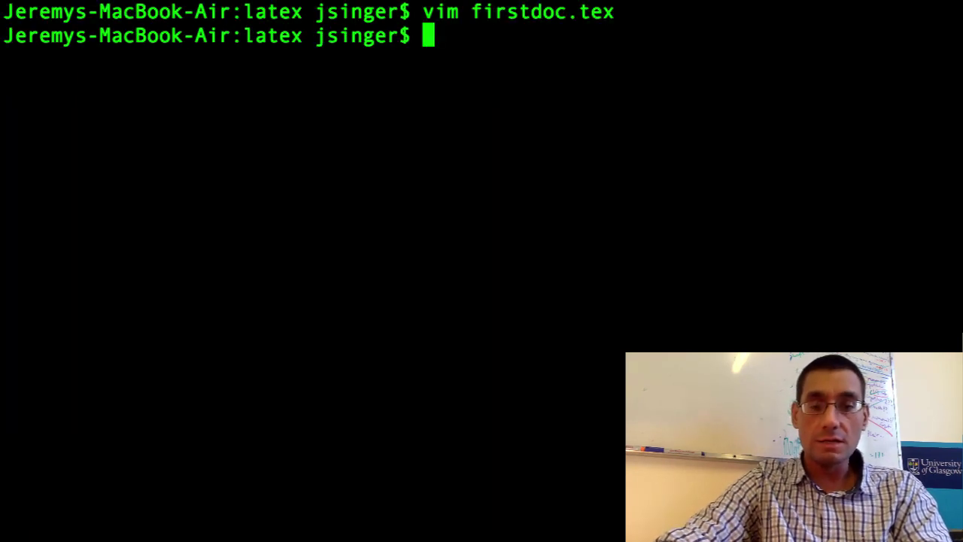
Run pdflatex firstdoc.tex and abort with x at the unclosed-figure error.
type("pdflatex ")
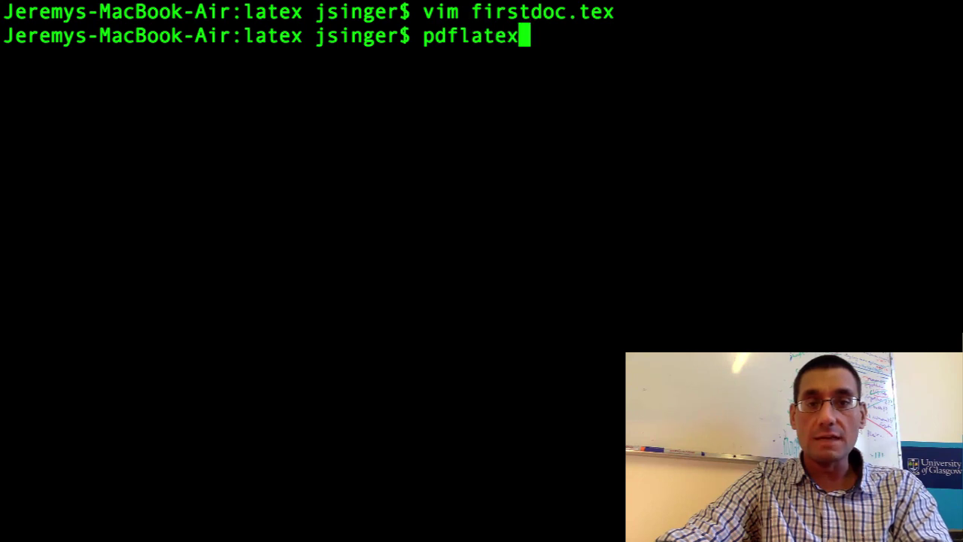
type("firstdoc.tex")
key("Return")
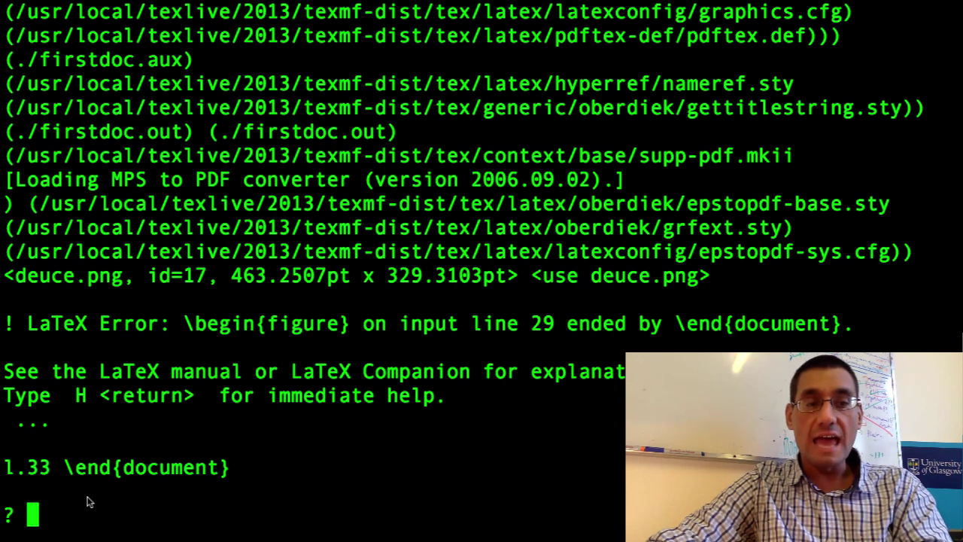
type("x")
key("Return")
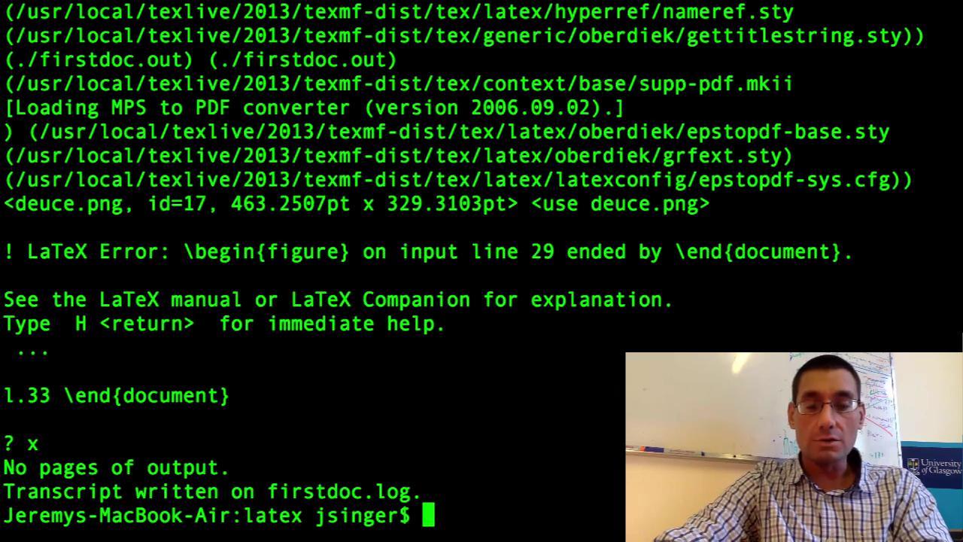
Reopen firstdoc.tex in vim and move to the end of the \end{document} line.
type("vim firstdoc.tex")
key("Return")
key("j")
key("j")
key("j")
key("j")
key("j")
key("j")
key("j")
key("j")
key("j")
key("j")
key("j")
key("j")
key("j")
key("j")
key("j")
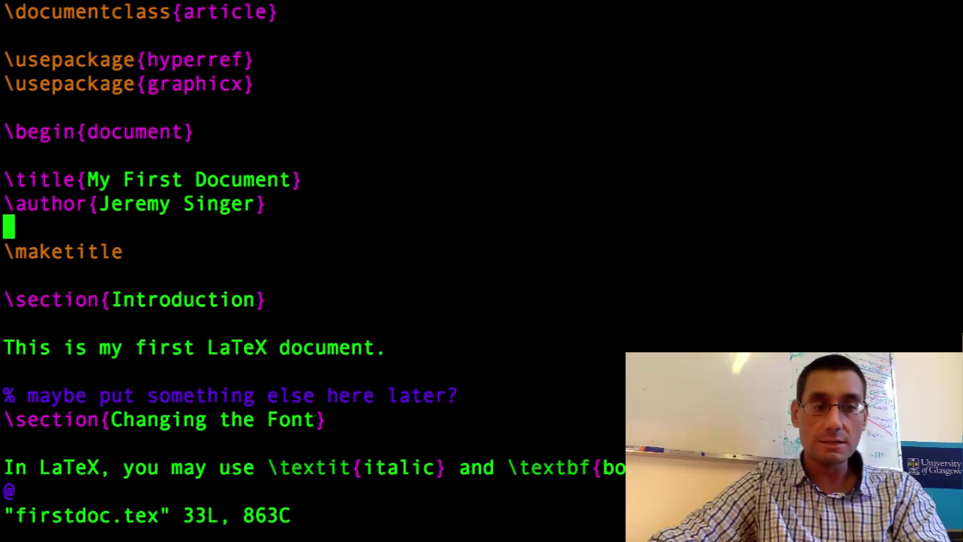
key("j")
key("j")
key("j")
key("j")
key("j")
key("j")
key("j")
key("j")
key("j")
key("j")
key("j")
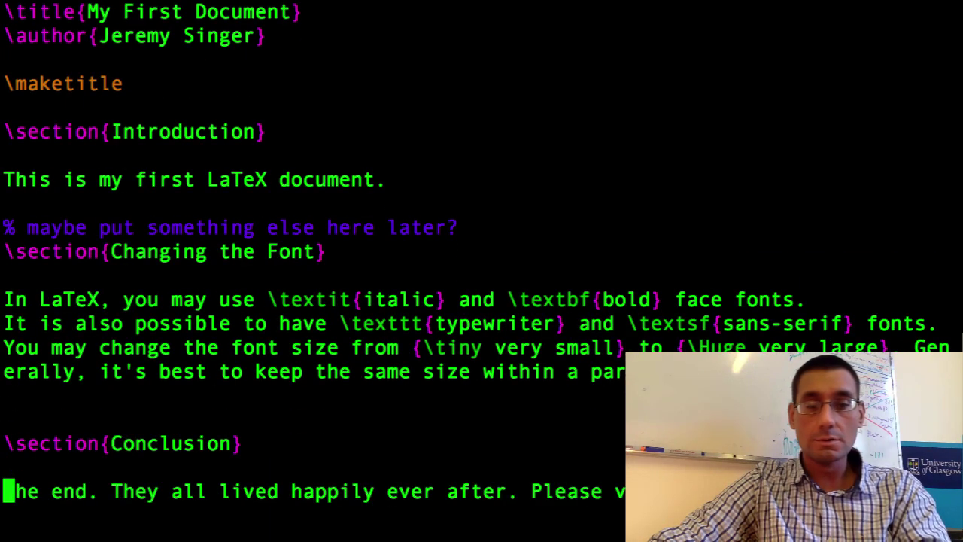
key("j")
key("j")
key("j")
key("j")
key("j")
key("j")
key("j")
key("l")
key("l")
key("l")
key("l")
key("l")
key("l")
key("l")
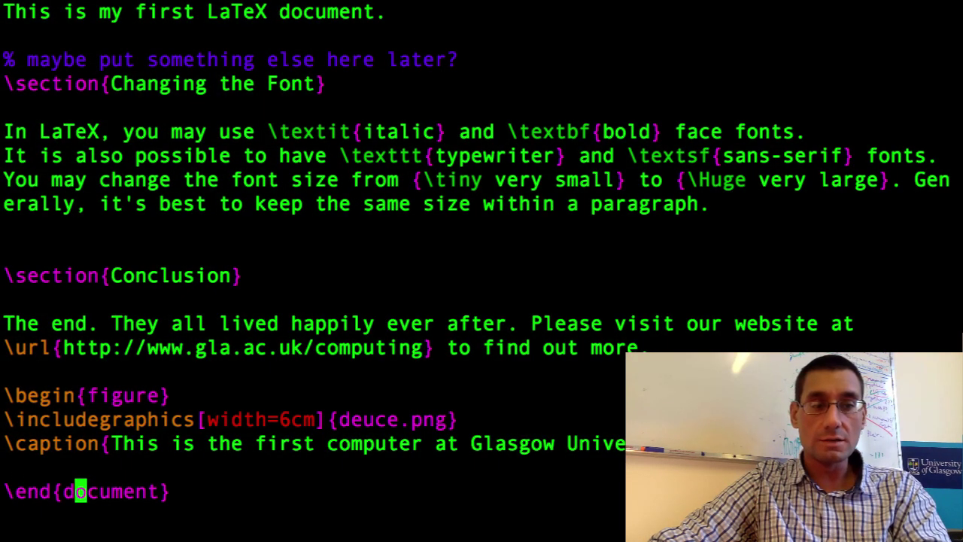
key("l")
key("l")
key("l")
key("l")
key("l")
key("l")
Change \end{document} to \end{figure}, remove the blank line above it, and open a line below.
key("i")
key("BackSpace")
key("BackSpace")
key("BackSpace")
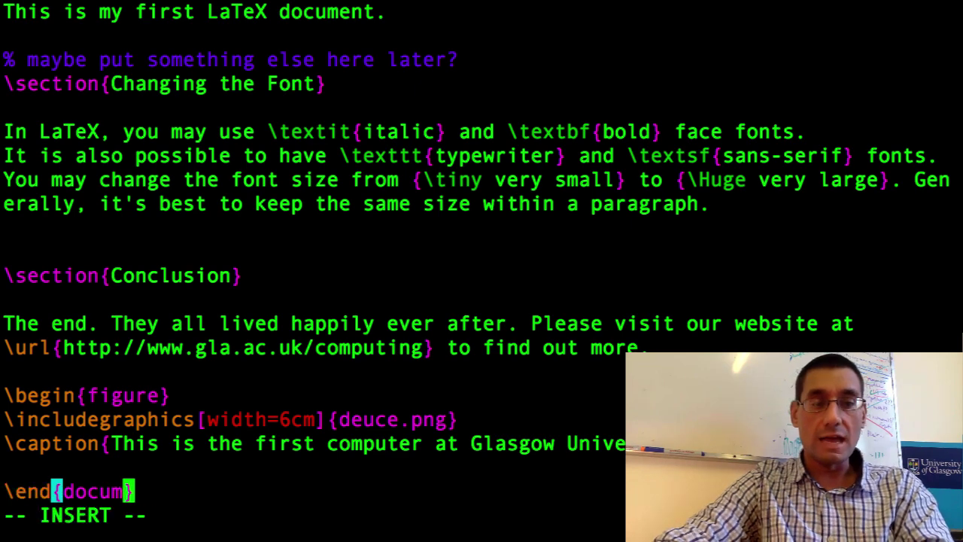
key("BackSpace")
key("BackSpace")
key("BackSpace")
key("BackSpace")
key("BackSpace")
type("figure")
key("Up")
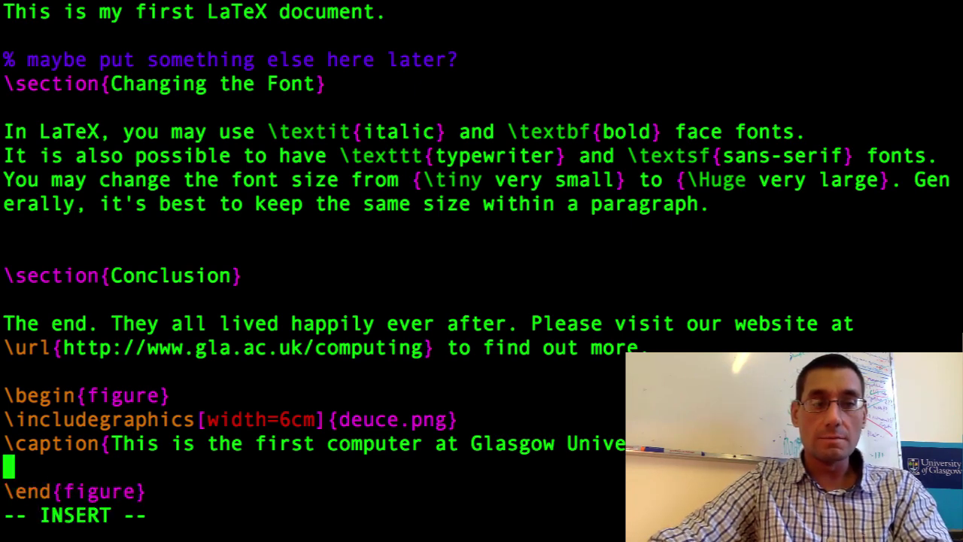
key("BackSpace")
key("Down")
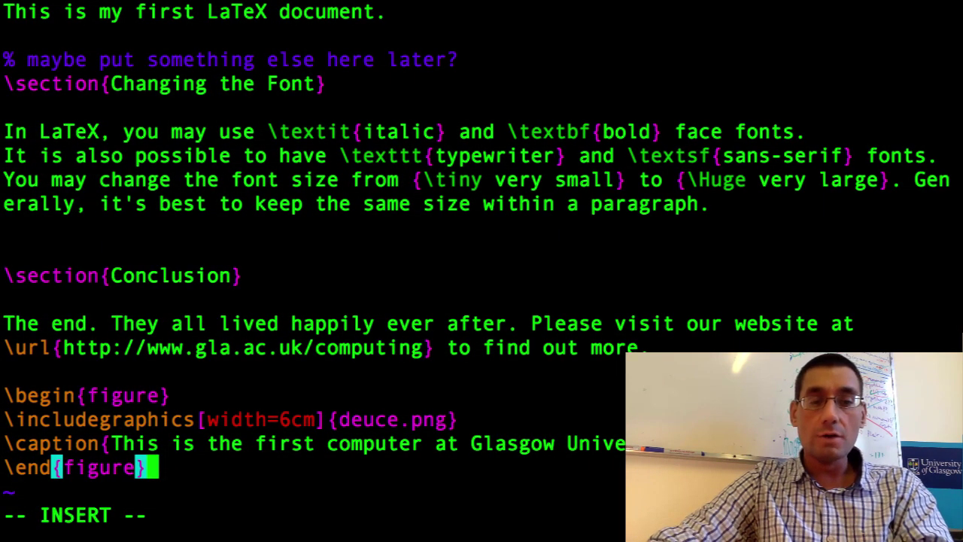
key("Return")
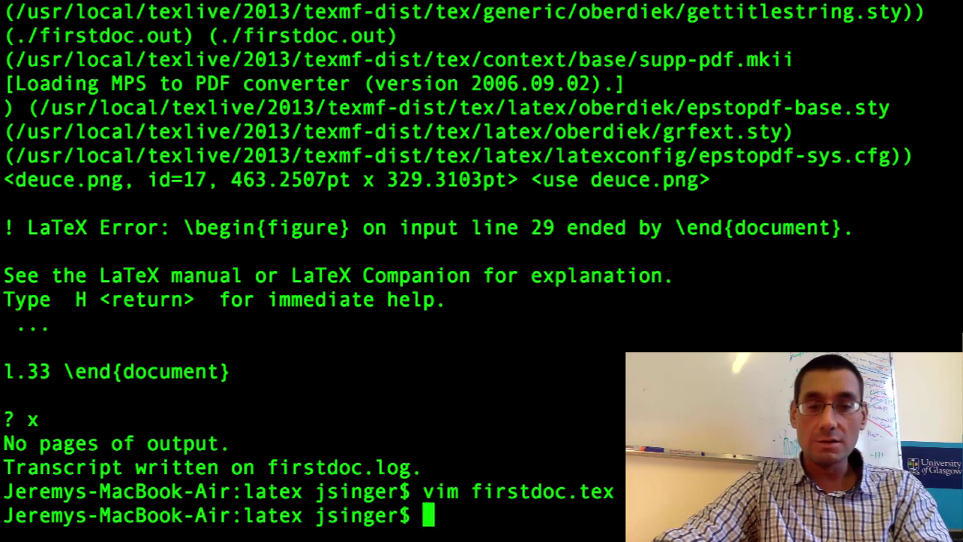
Run pdflatex firstdoc, which stalls at the * prompt without \end{document}.
type("pdflatex")
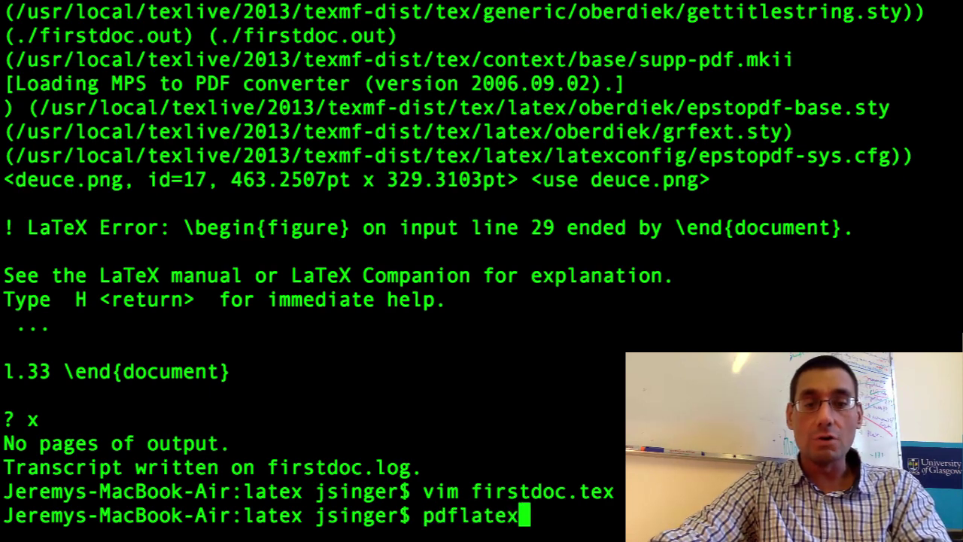
type(" firstdoc")
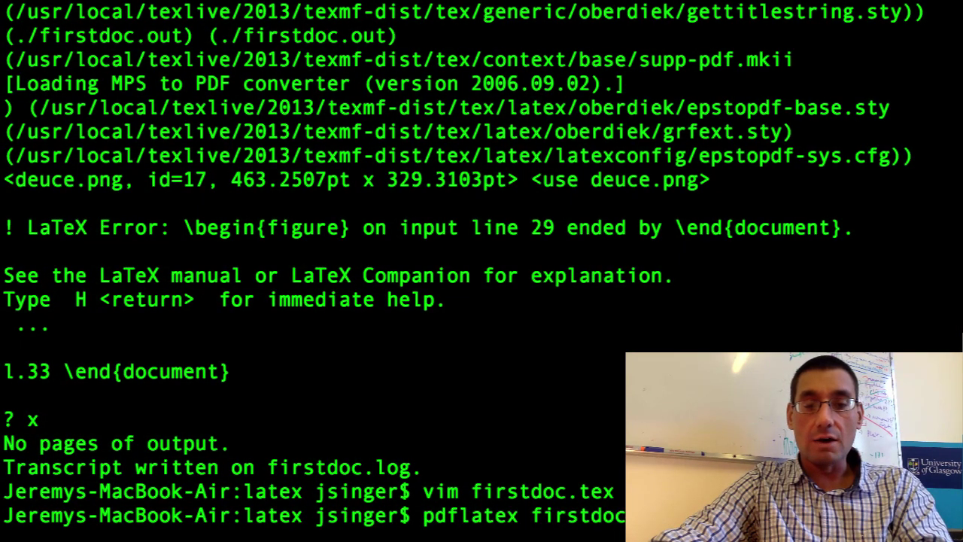
key("Return")
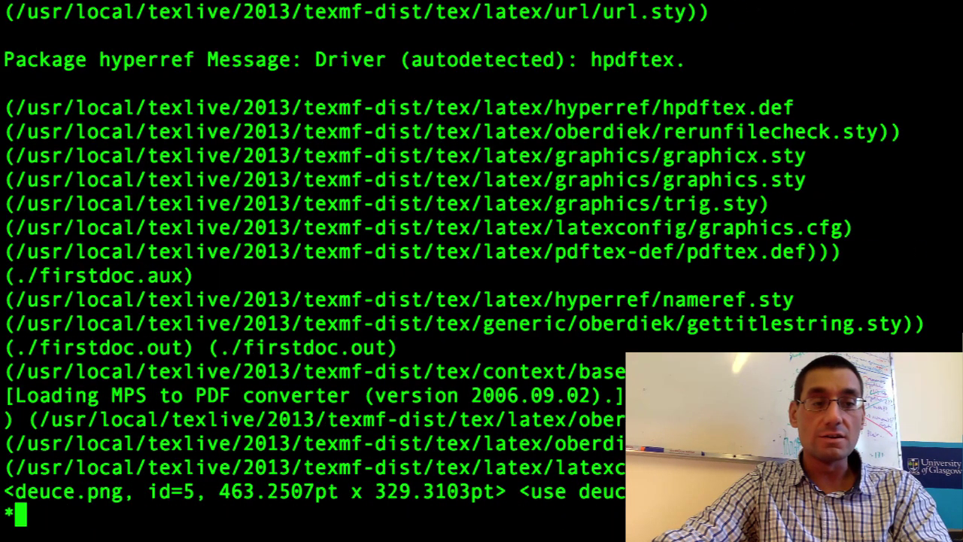
key("Return")
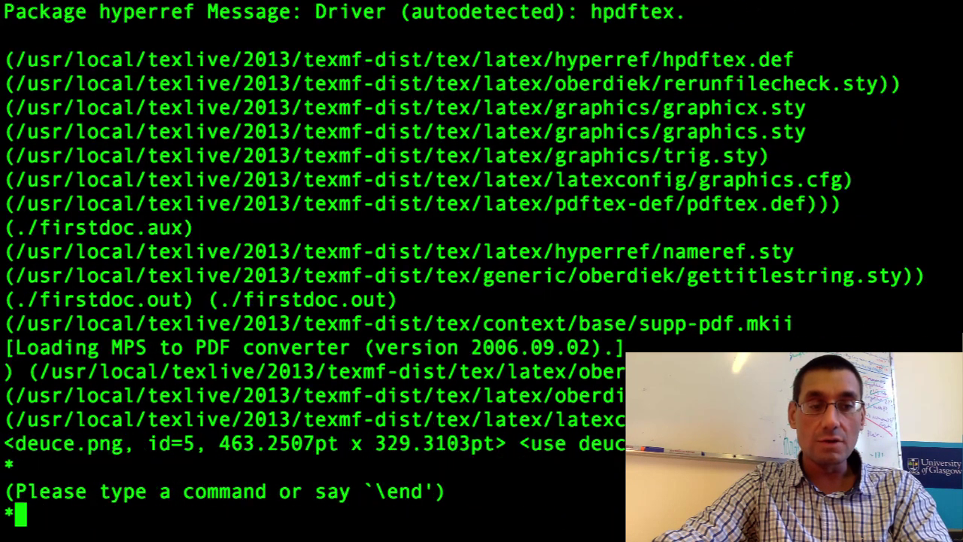
key("Return")
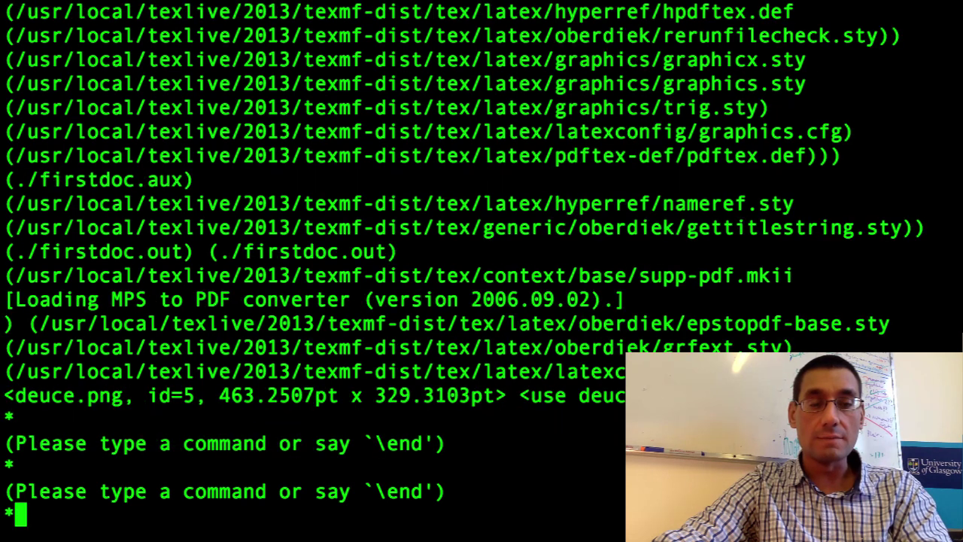
key("Return")
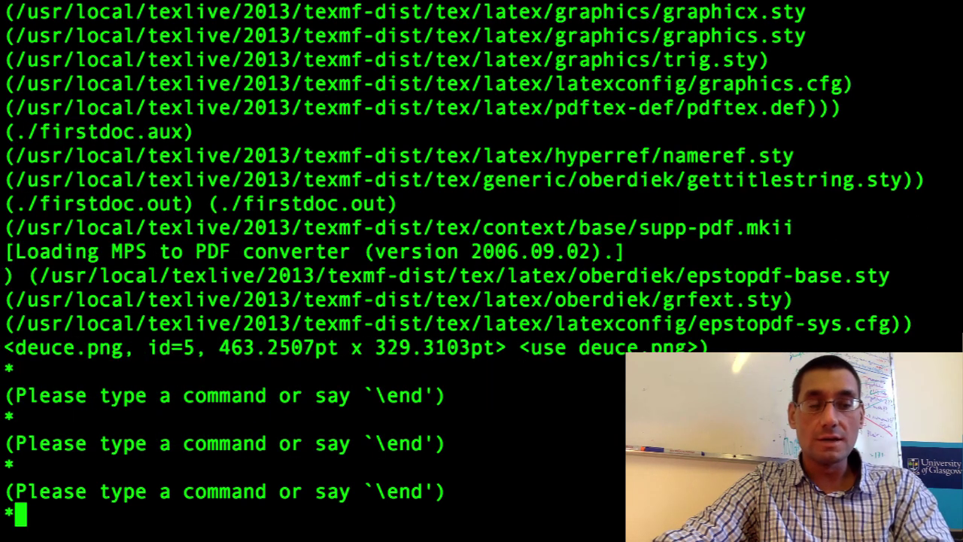
Interrupt the stalled run with Ctrl+C, ask for help with H, and quit with x.
key("ctrl+c")
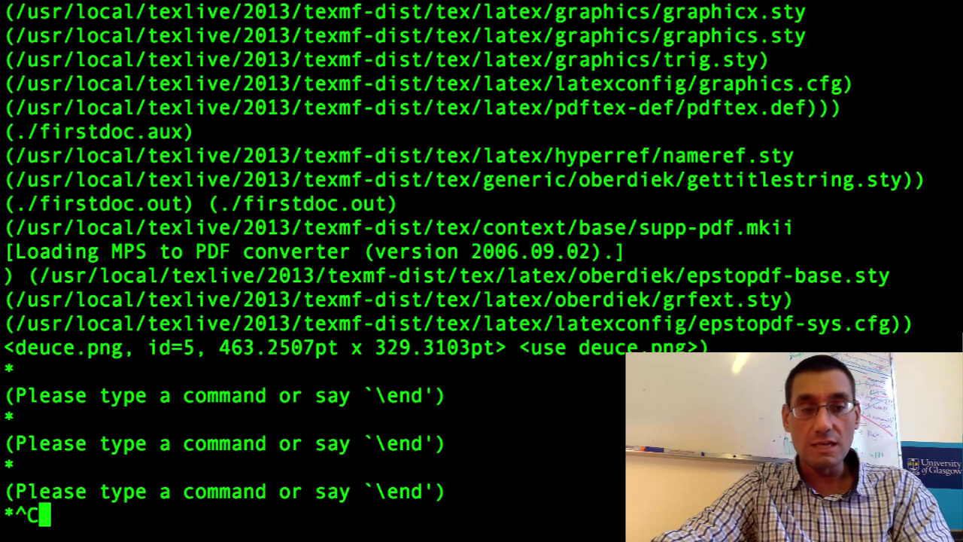
key("Return")
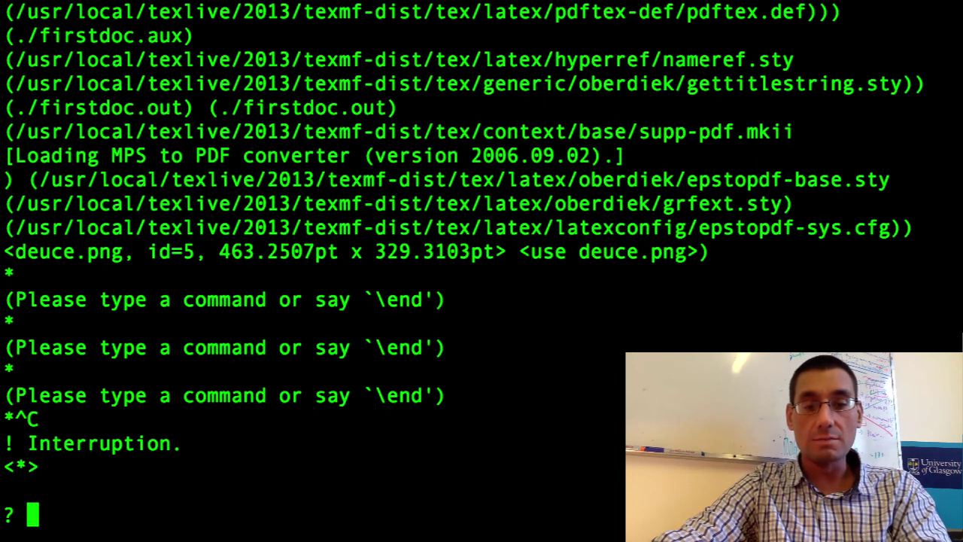
type("H")
key("Return")
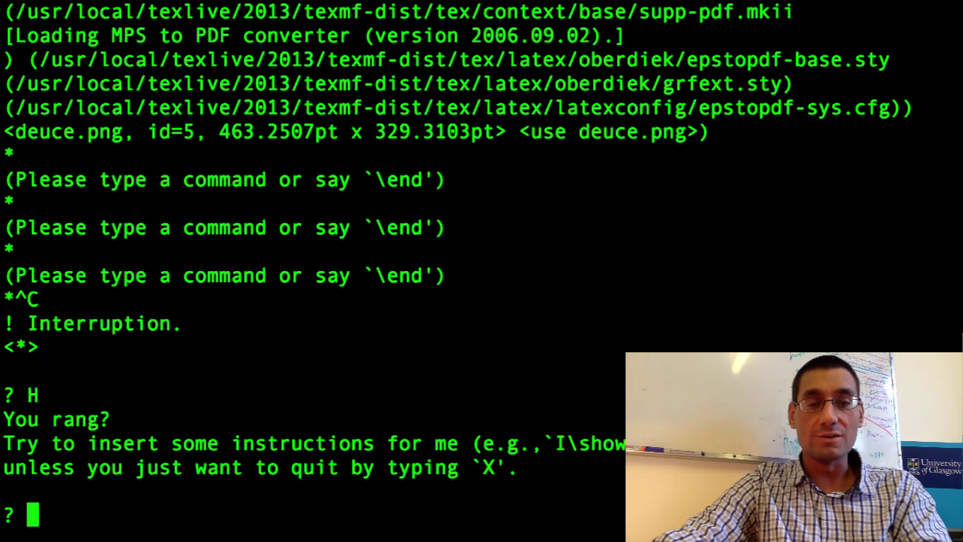
type("x")
key("Return")
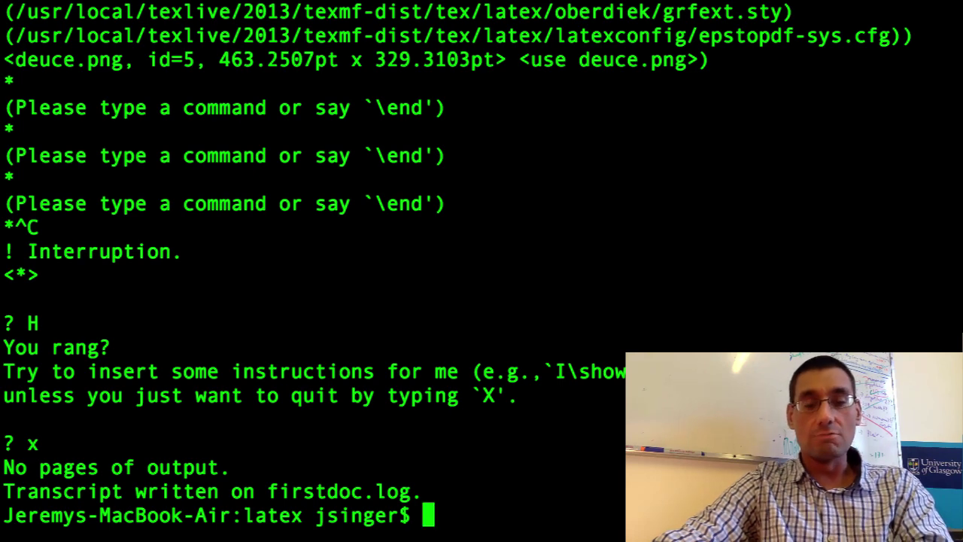
Reopen firstdoc.tex and append \end{document} as the last line after the figure.
key("Up")
key("Up")
key("Return")
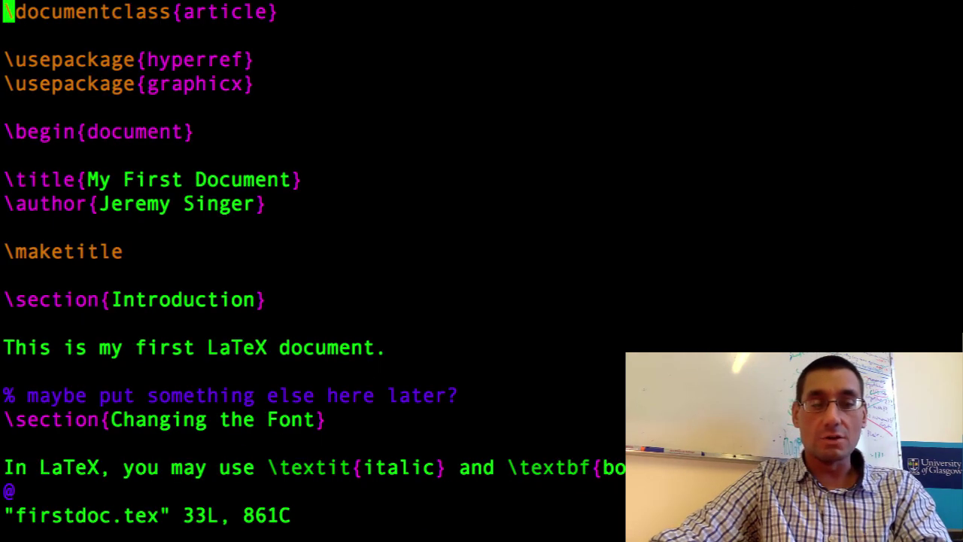
key("shift+g")
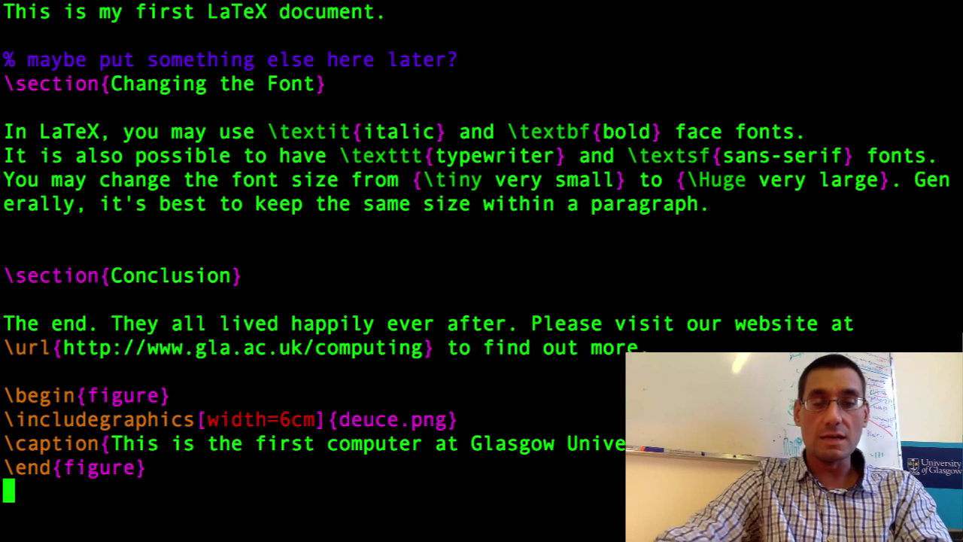
key("i")
key("Return")
type("\\end")
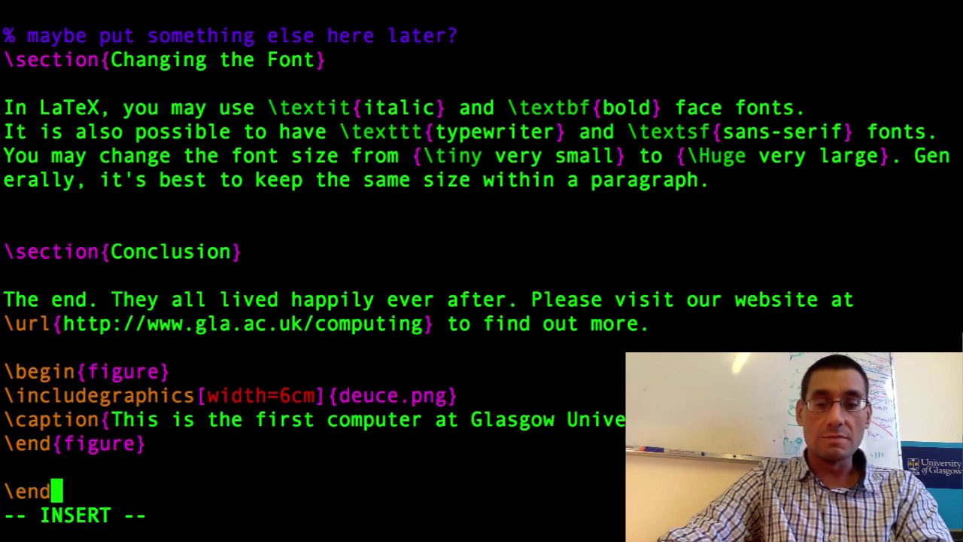
type("{document}")
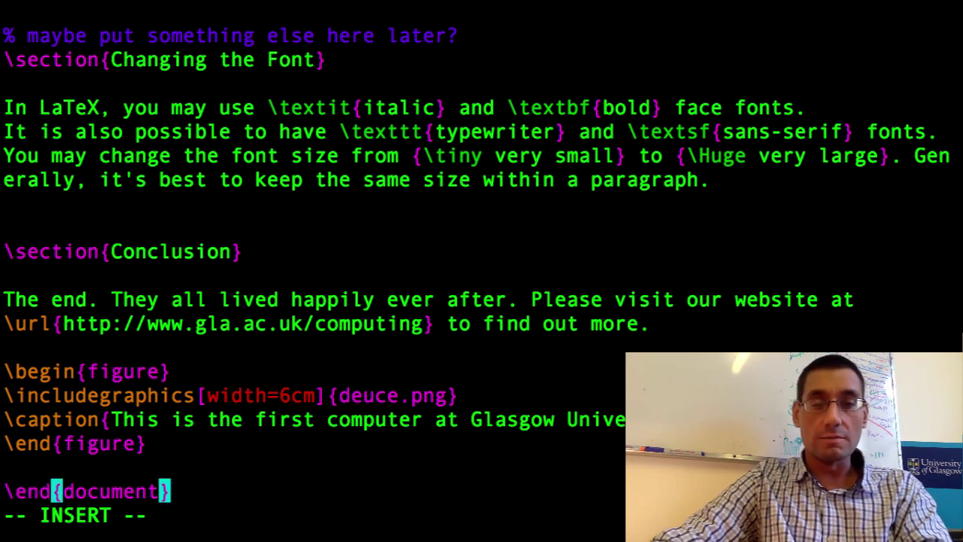
key("Escape")
Save firstdoc.tex and quit vim with :wq.
type(":")
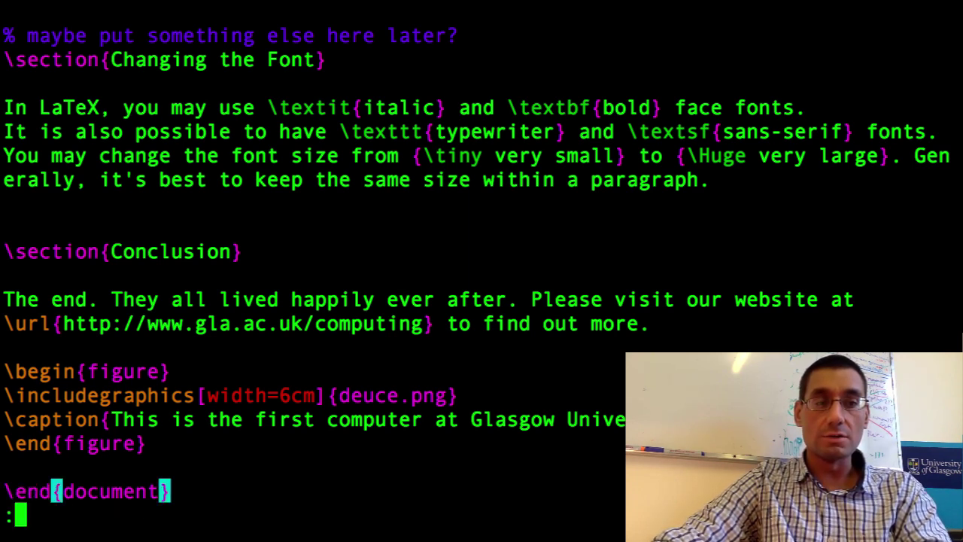
key("Escape")
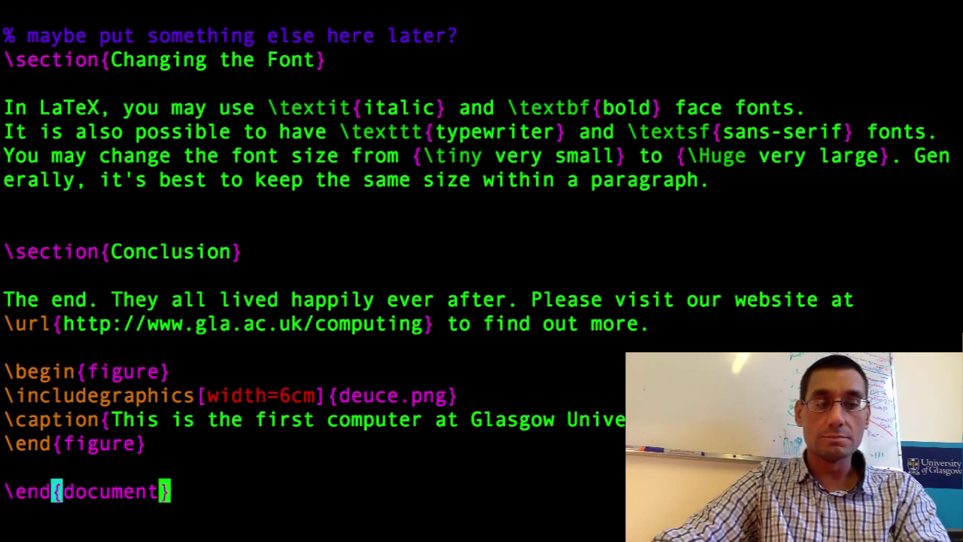
type(":wq")
key("Return")
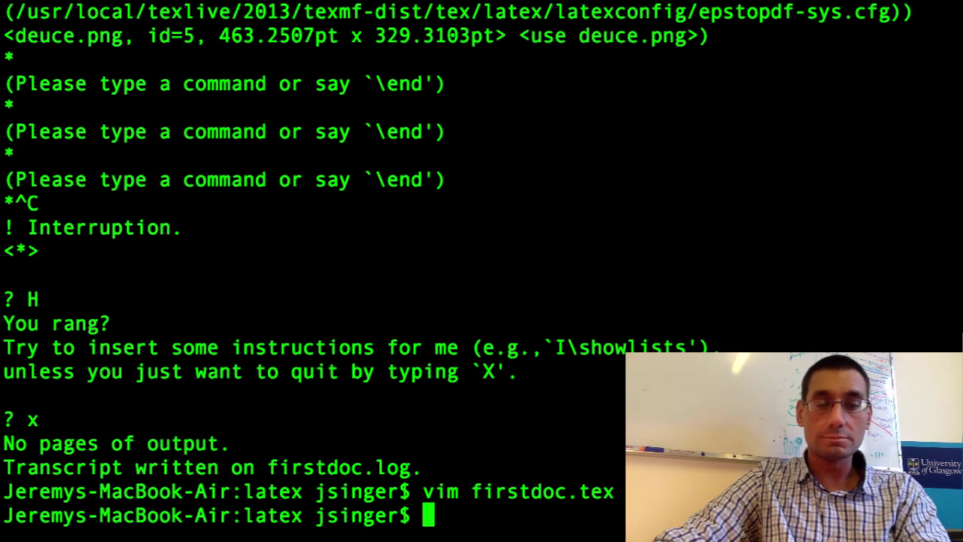
Rerun pdflatex with !pdfl, producing the one-page firstdoc.pdf of 729345 bytes.
type("!pdfl")
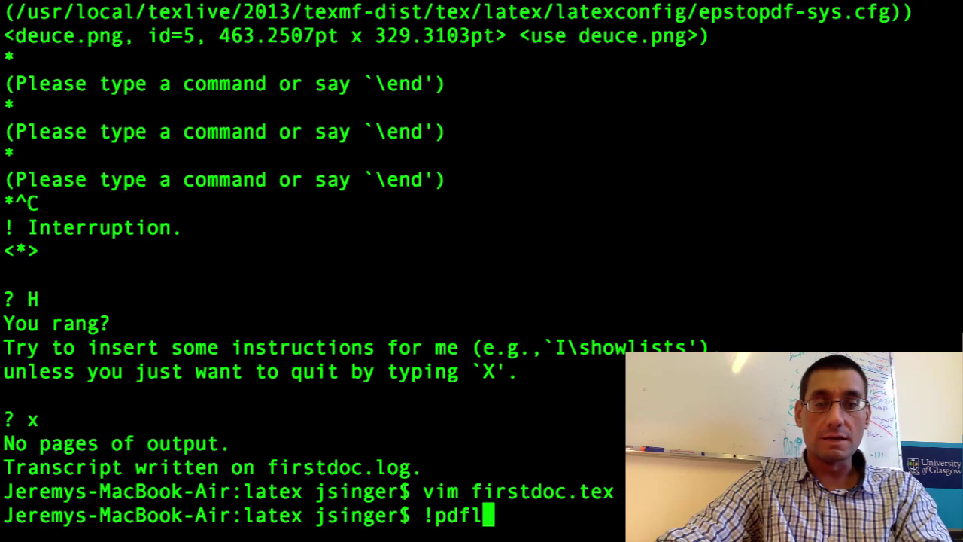
key("Return")
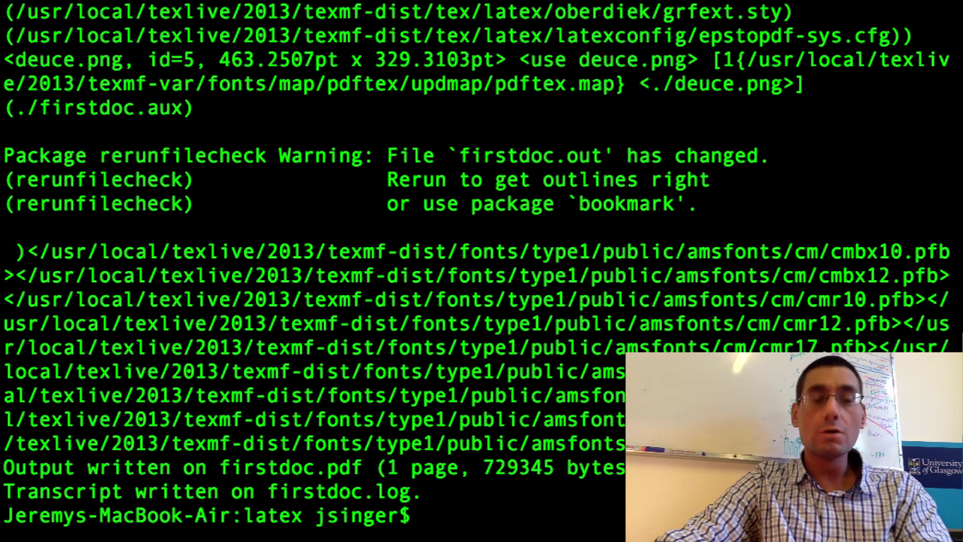
key("Return")
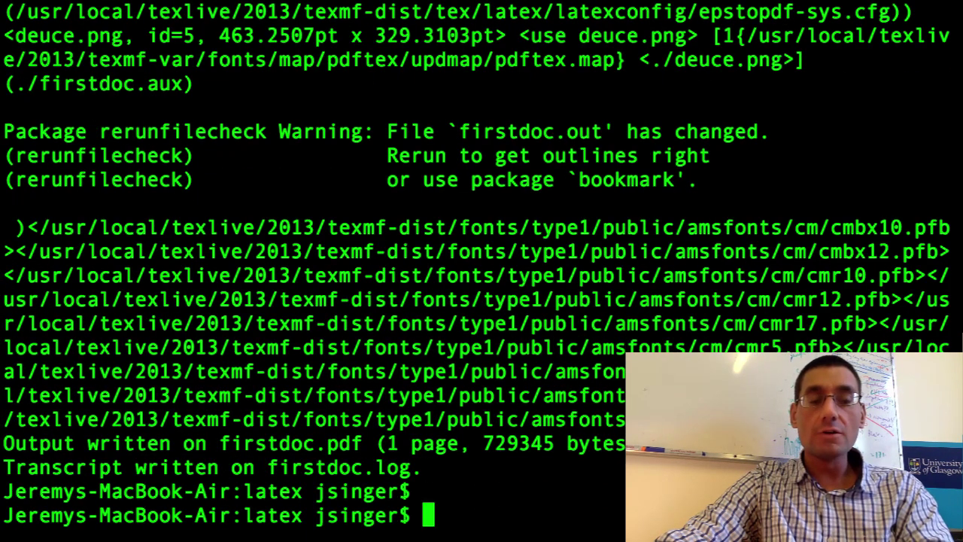
type("vim ")
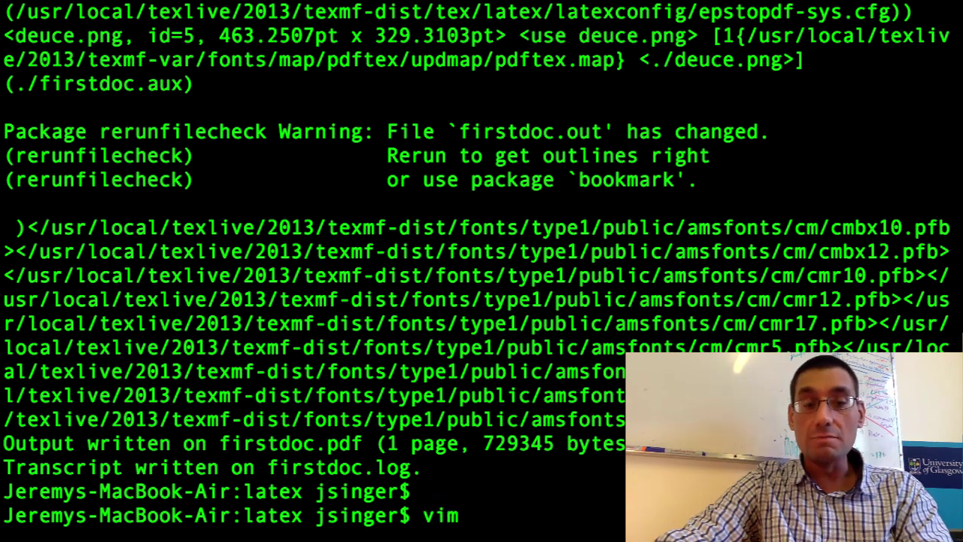
type("firstdoc.tex")
Delete the c in \section so the heading reads \setion{Introduction}, then save with :wq.
key("Return")
key("Down")
key("Down")
key("Down")
key("Down")
key("Down")
key("Down")
key("Down")
key("Down")
key("Down")
key("Down")
key("Down")
key("Down")
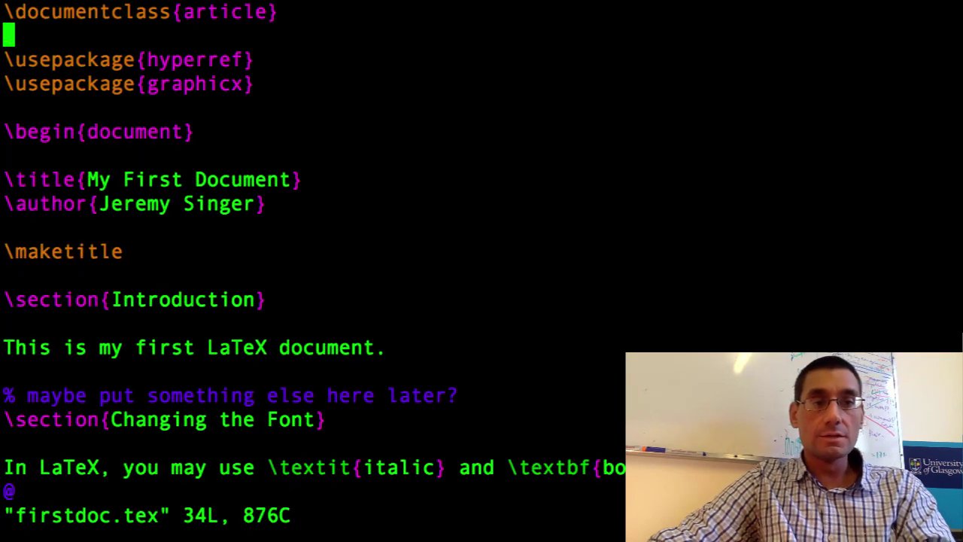
key("Right")
key("Right")
key("Right")
key("x")
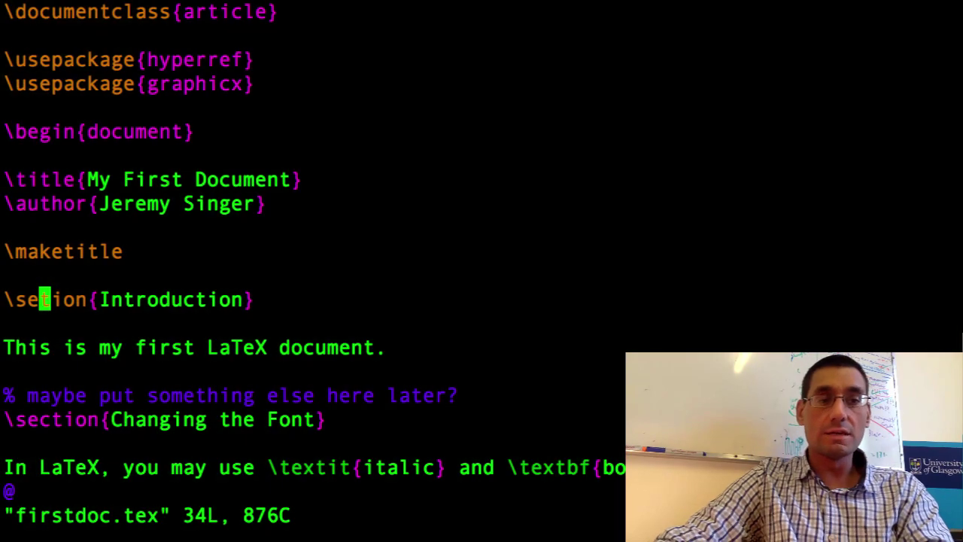
key("Escape")
type(":wq")
key("Return")
Recompile firstdoc.tex, note the Undefined control sequence error, and quit with x.
key("Up")
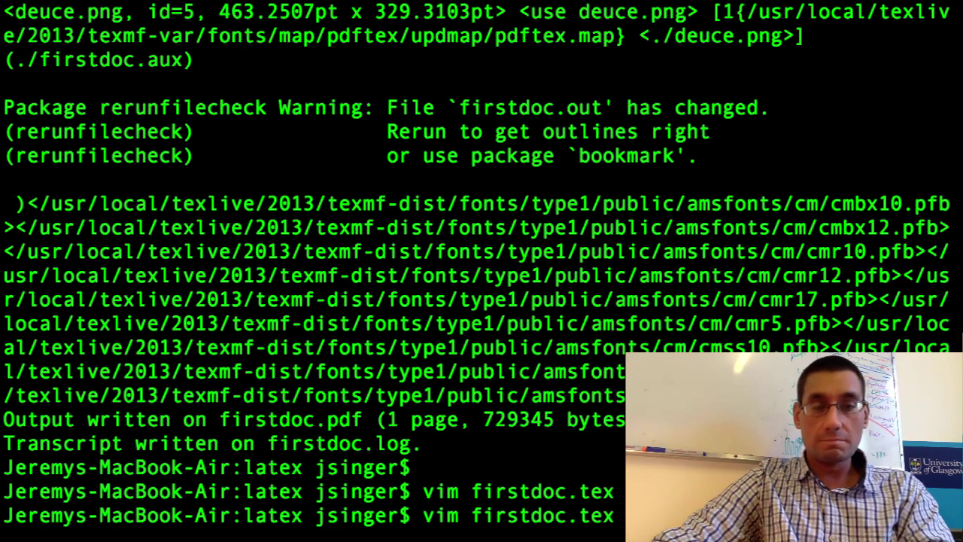
key("Up")
key("Return")
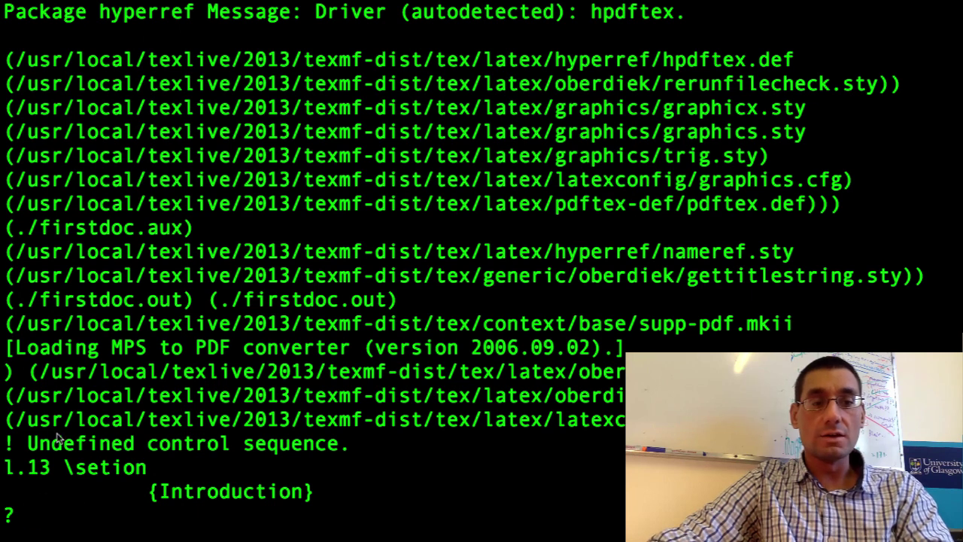
left_click_drag(28, 443, 348, 445)
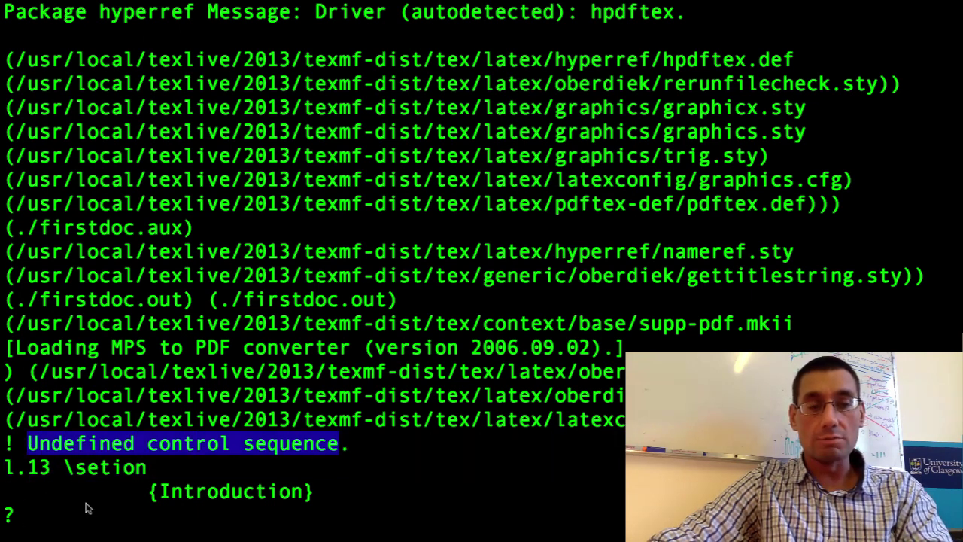
type("x")
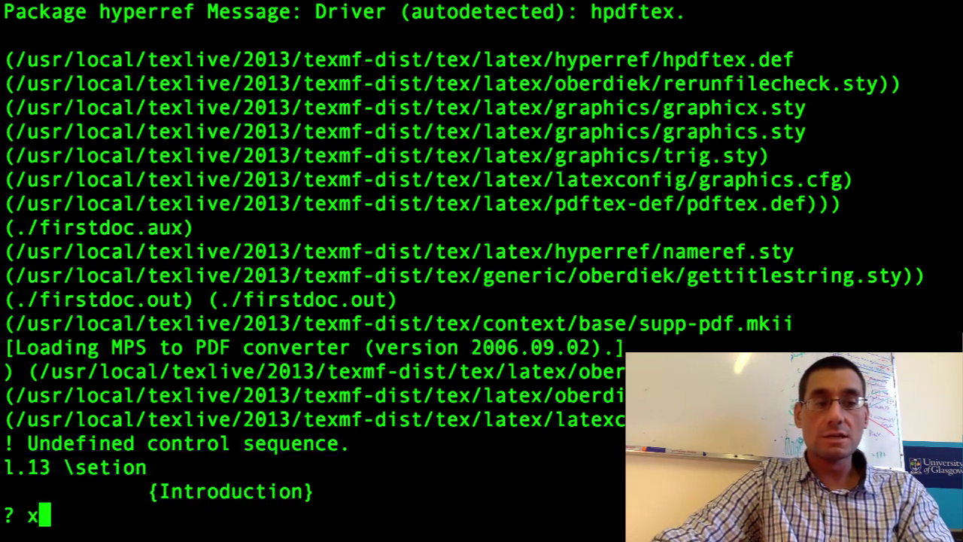
key("Return")
Reinsert the missing c so the heading reads \section{Introduction}, then save with :wq.
type("vim firstdoc.tex")
key("Return")
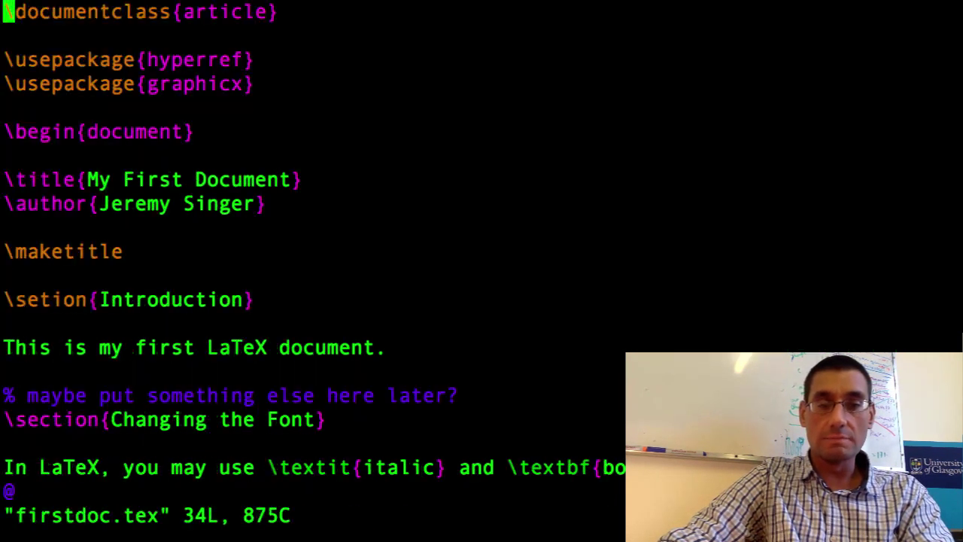
key("j")
key("j")
key("j")
key("j")
key("j")
key("j")
key("j")
key("j")
key("j")
key("j")
key("j")
key("j")
key("l")
key("l")
key("l")
type("ic")
key("Escape")
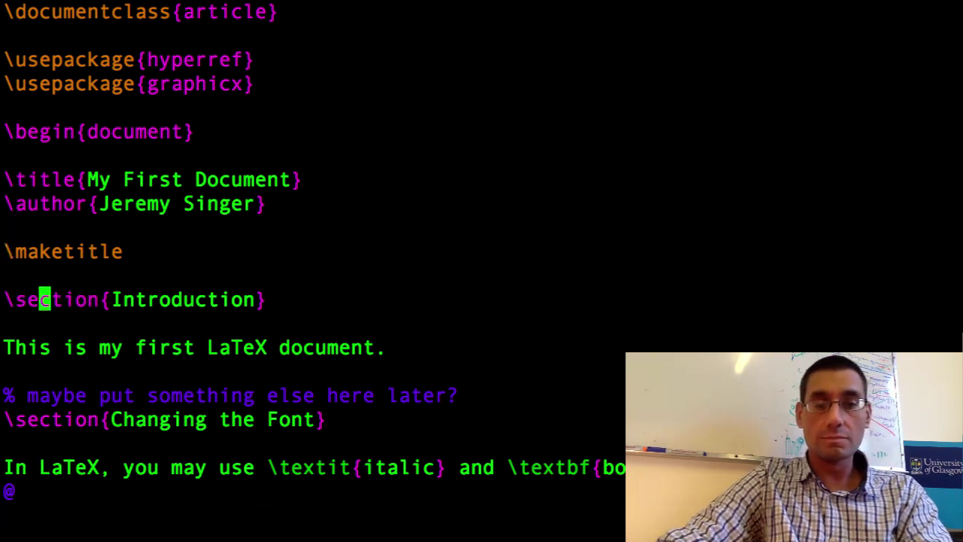
type(":wq")
key("Return")
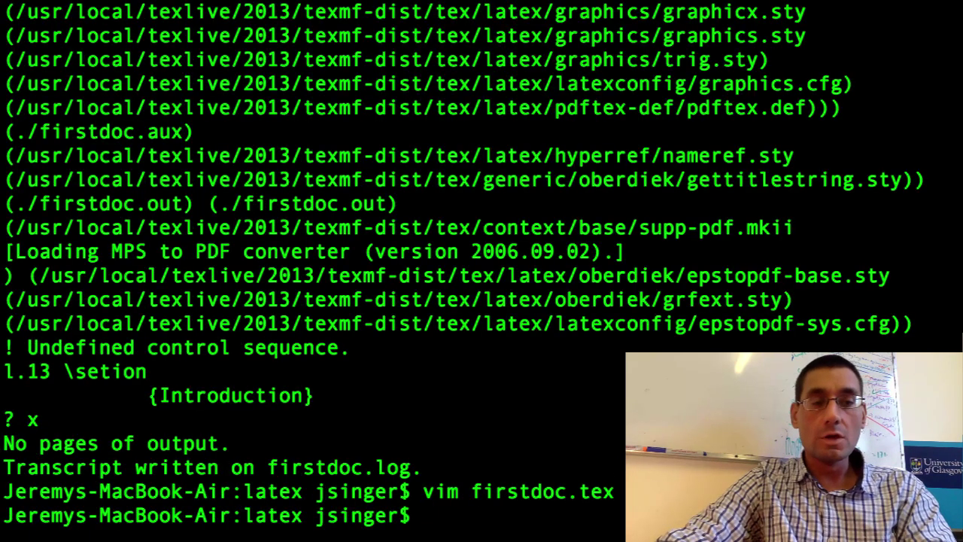